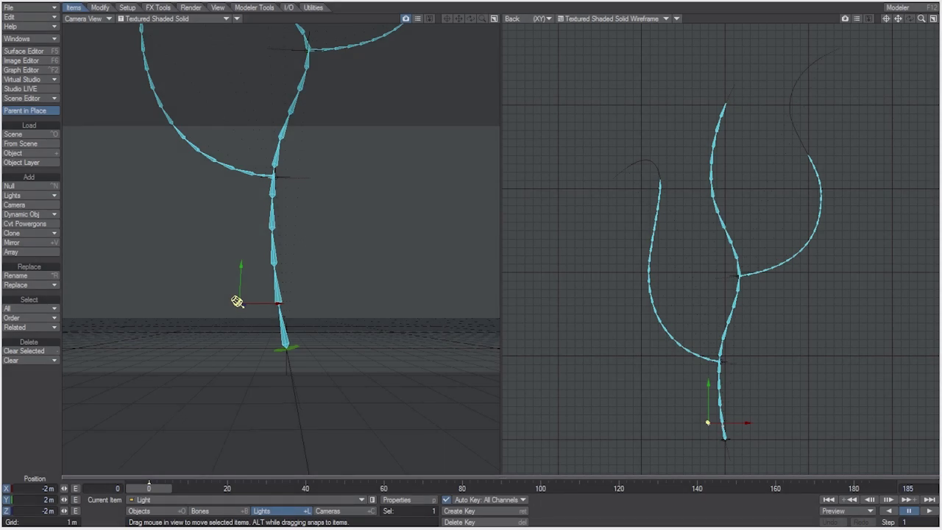
Play the vine growth animation and move the spline node Node3 (3) outward to an X position of about -1.5355 m.
{"action": "left_click", "coordinate": [928, 510]}
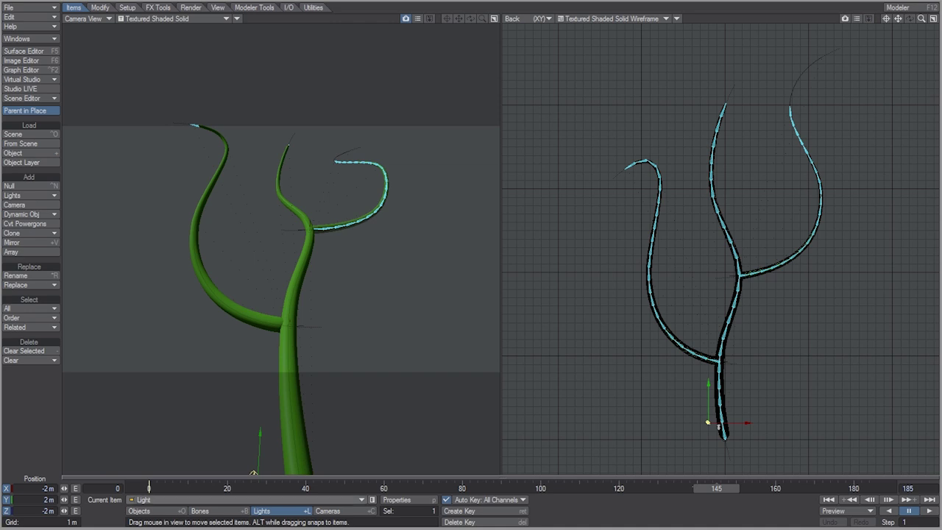
{"action": "left_click", "coordinate": [157, 511]}
{"action": "left_click", "coordinate": [170, 499]}
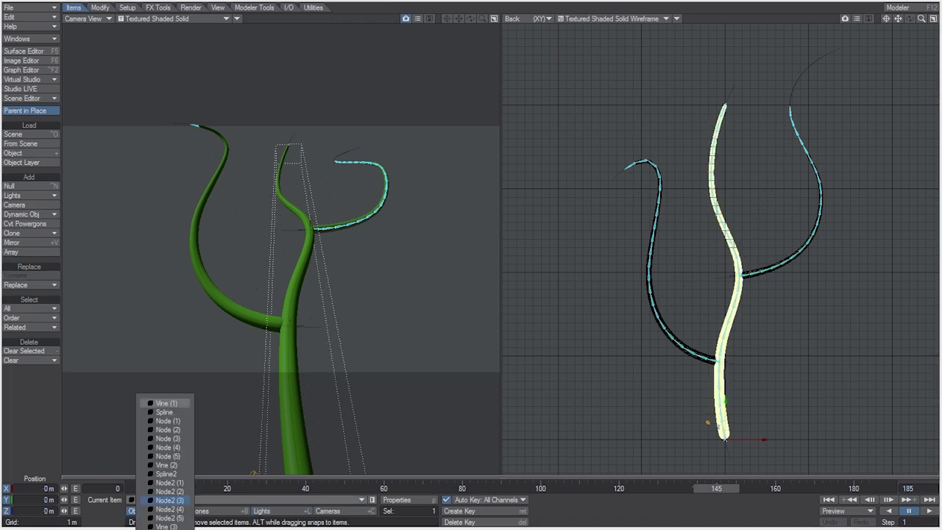
{"action": "left_click", "coordinate": [168, 529]}
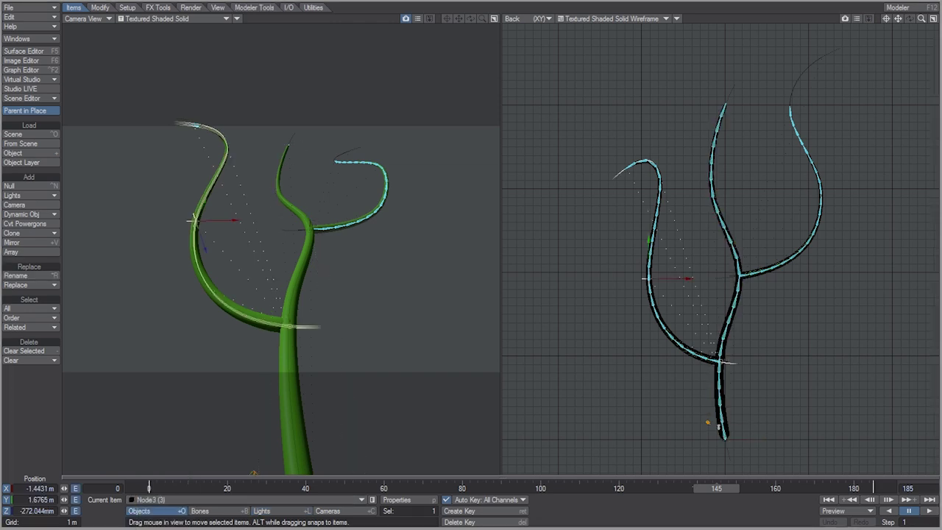
{"action": "mouse_move", "coordinate": [688, 278]}
{"action": "left_mouse_down"}
{"action": "mouse_move", "coordinate": [706, 279]}
{"action": "mouse_move", "coordinate": [653, 279]}
{"action": "mouse_move", "coordinate": [707, 279]}
{"action": "left_mouse_up"}
{"action": "mouse_move", "coordinate": [195, 220]}
{"action": "left_mouse_down"}
{"action": "mouse_move", "coordinate": [179, 221]}
{"action": "mouse_move", "coordinate": [208, 220]}
{"action": "mouse_move", "coordinate": [189, 221]}
{"action": "left_mouse_up"}
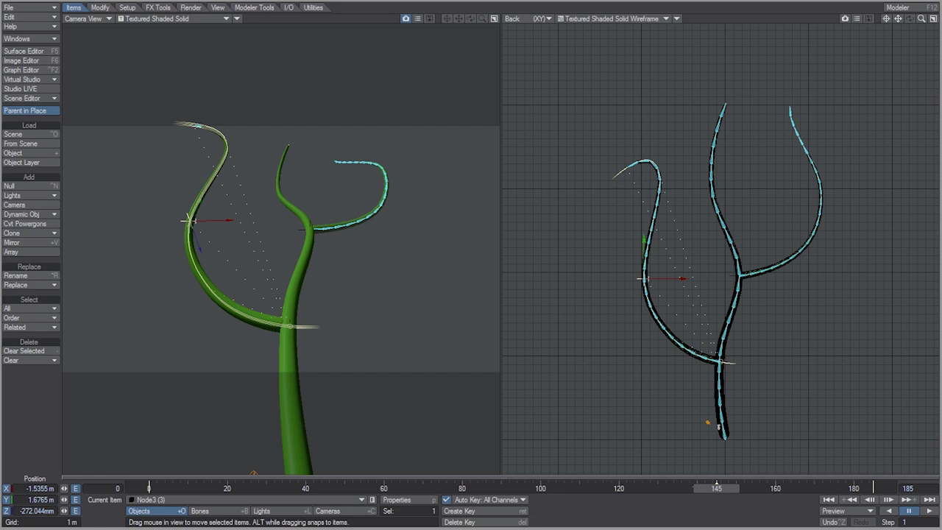
Set the Camera View's display mode to VPR.
{"action": "left_click", "coordinate": [199, 18]}
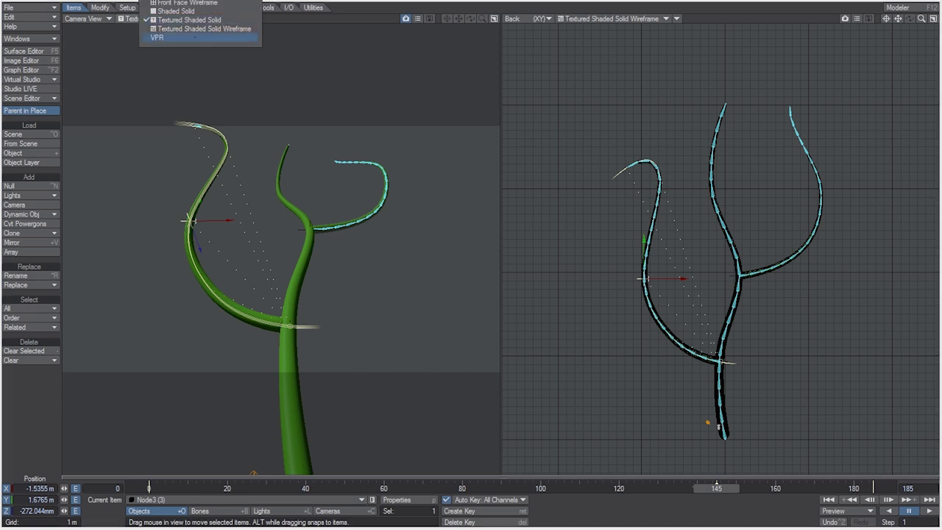
{"action": "left_click", "coordinate": [199, 36]}
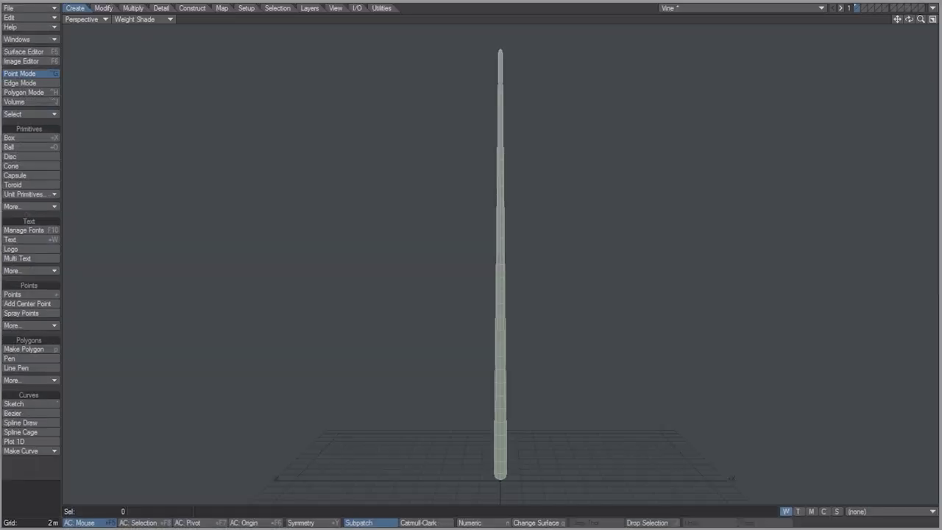
Display the Vine_Expanded weight map on the vine model and inspect it from an angle.
{"action": "left_click", "coordinate": [879, 511]}
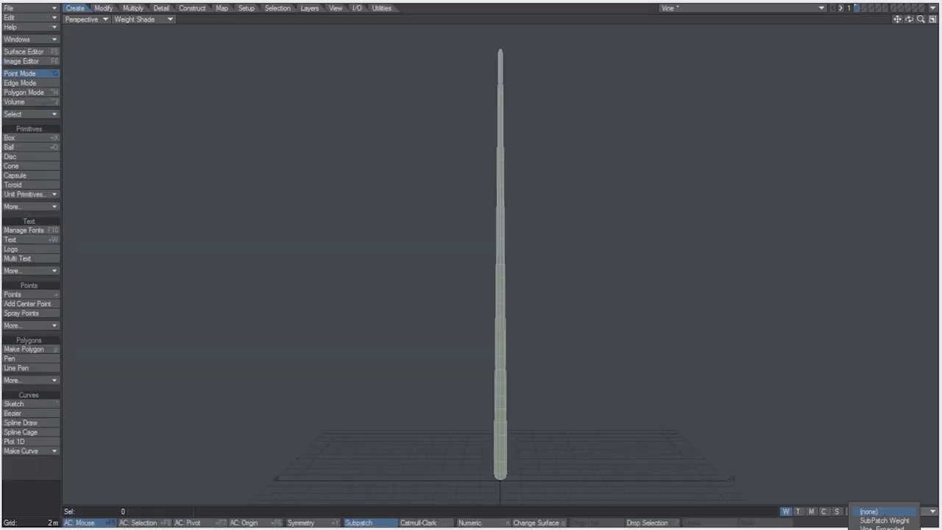
{"action": "left_click", "coordinate": [881, 527]}
{"action": "left_click_drag", "start_coordinate": [908, 19], "coordinate": [864, 29]}
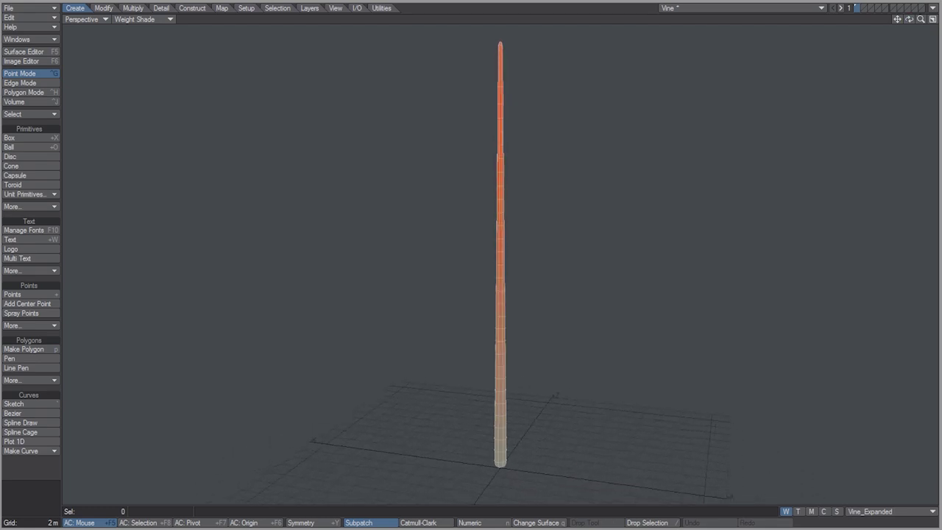
Preview the vine's Shrink morph and return to the (base) shape.
{"action": "left_click", "coordinate": [811, 511]}
{"action": "left_click", "coordinate": [877, 512]}
{"action": "left_click", "coordinate": [879, 520]}
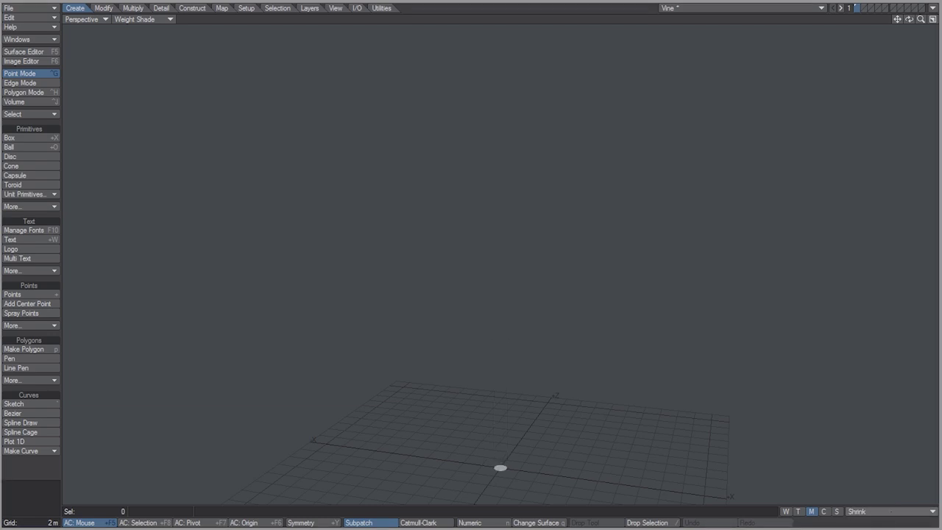
{"action": "left_click", "coordinate": [877, 511]}
{"action": "left_click", "coordinate": [880, 502]}
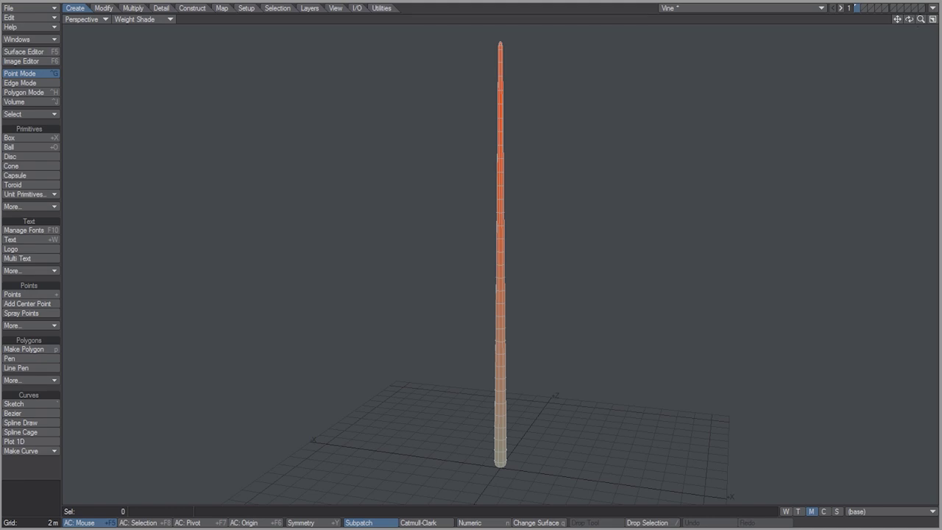
Restore the four-viewport layout and frame the whole vine in the Perspective view.
{"action": "left_click_drag", "start_coordinate": [908, 19], "coordinate": [924, 20]}
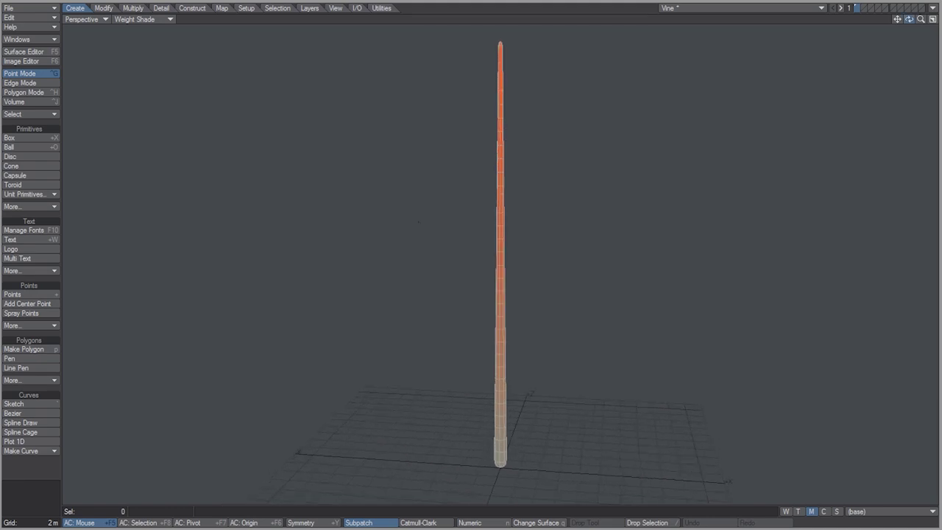
{"action": "key", "text": "KP_0"}
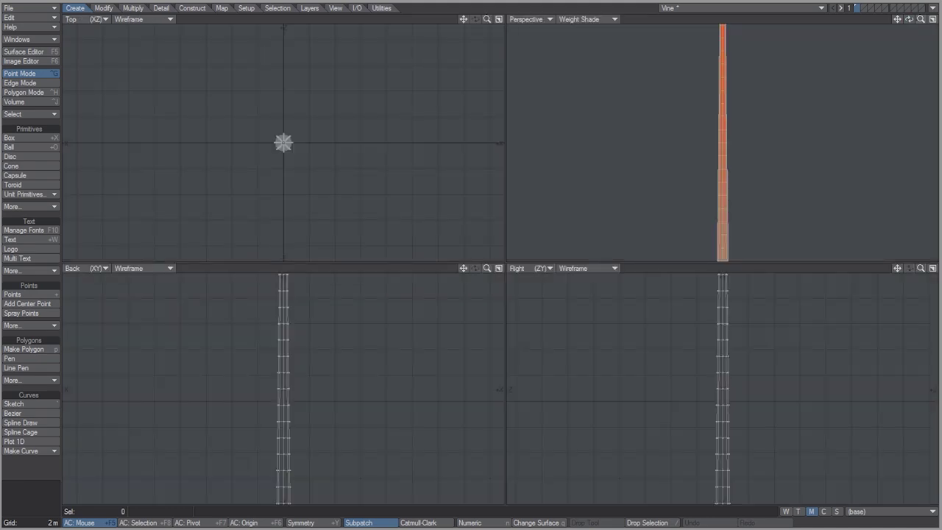
{"action": "mouse_move", "coordinate": [920, 19]}
{"action": "left_mouse_down"}
{"action": "mouse_move", "coordinate": [931, 19]}
{"action": "mouse_move", "coordinate": [910, 19]}
{"action": "left_mouse_up"}
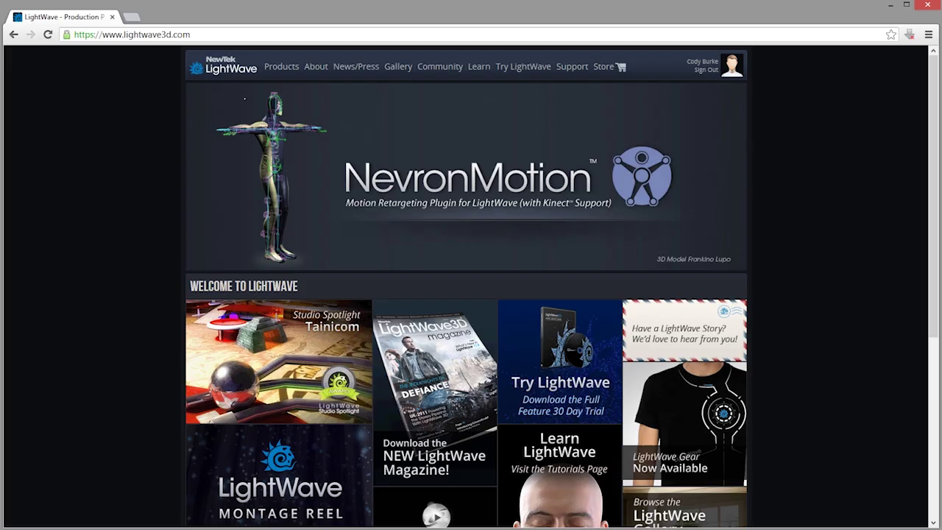
Switch to the browser and look through the Community plugins listing on the LightWave website.
{"action": "left_click", "coordinate": [440, 66]}
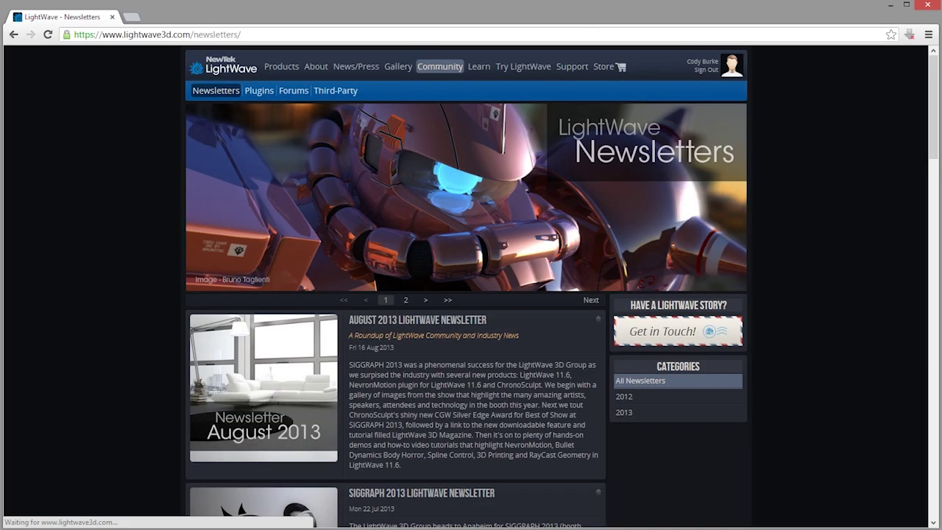
{"action": "left_click", "coordinate": [259, 91]}
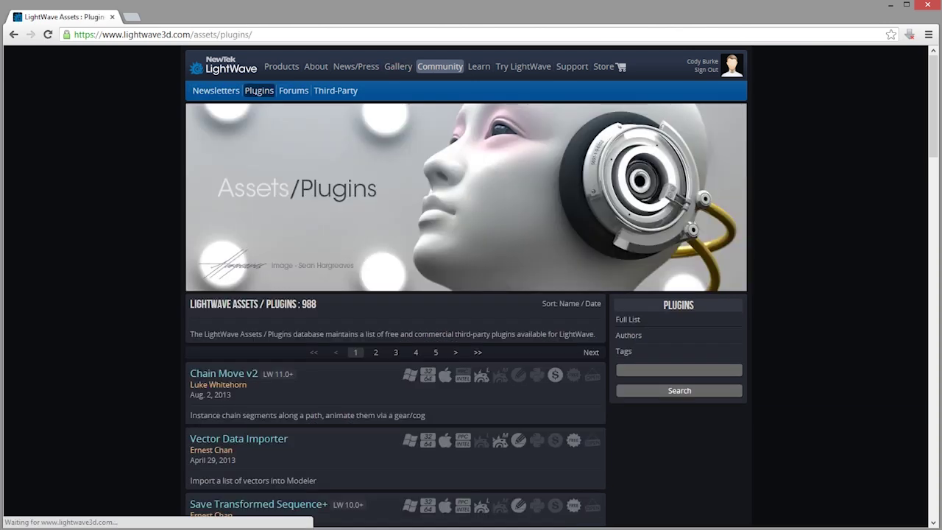
{"action": "scroll", "coordinate": [395, 294], "scroll_direction": "down", "scroll_amount": 11}
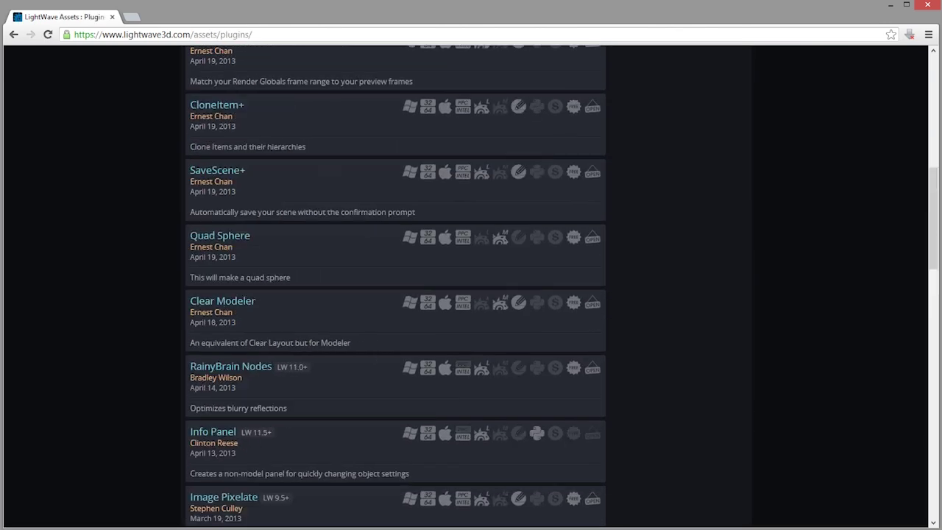
{"action": "scroll", "coordinate": [395, 294], "scroll_direction": "up", "scroll_amount": 11}
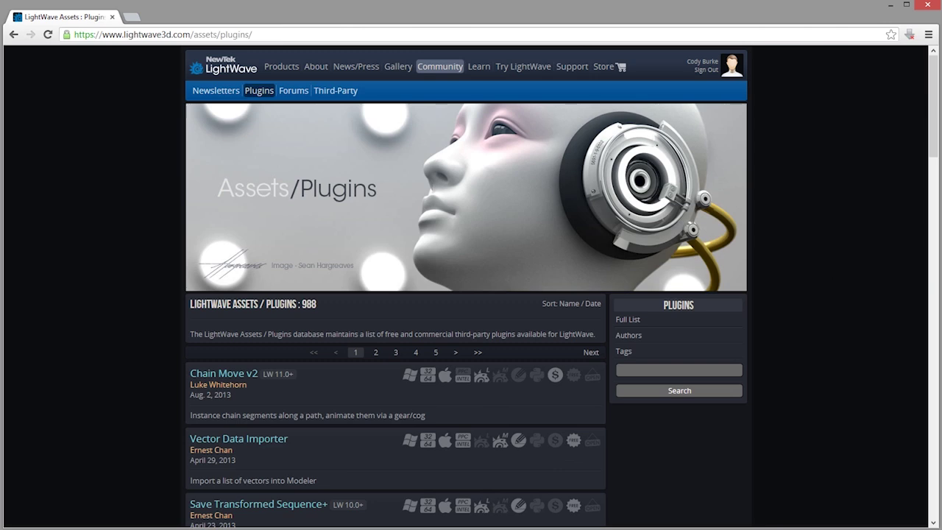
Browse the plugin database by author and open the page of the Weight Outward plugin's author.
{"action": "left_click", "coordinate": [639, 335]}
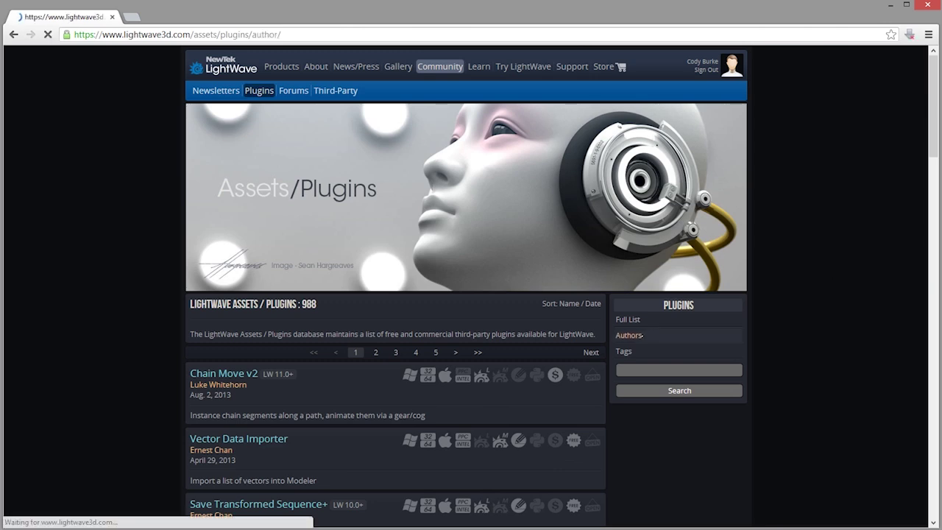
{"action": "scroll", "coordinate": [639, 336], "scroll_direction": "down", "scroll_amount": 9}
{"action": "scroll", "coordinate": [404, 401], "scroll_direction": "down", "scroll_amount": 10}
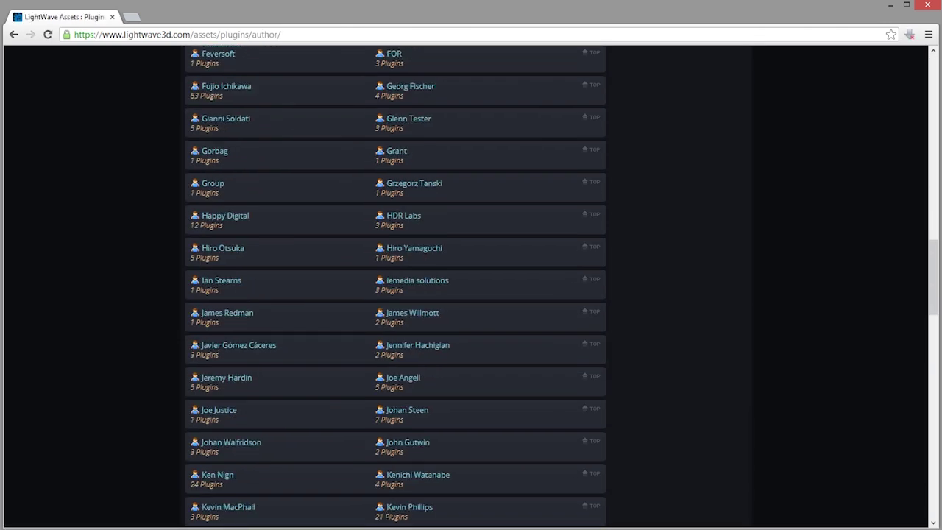
{"action": "left_click", "coordinate": [217, 240]}
Find the Weight Outward plugin in the author's list, open its entry and read the page.
{"action": "scroll", "coordinate": [471, 287], "scroll_direction": "down", "scroll_amount": 11}
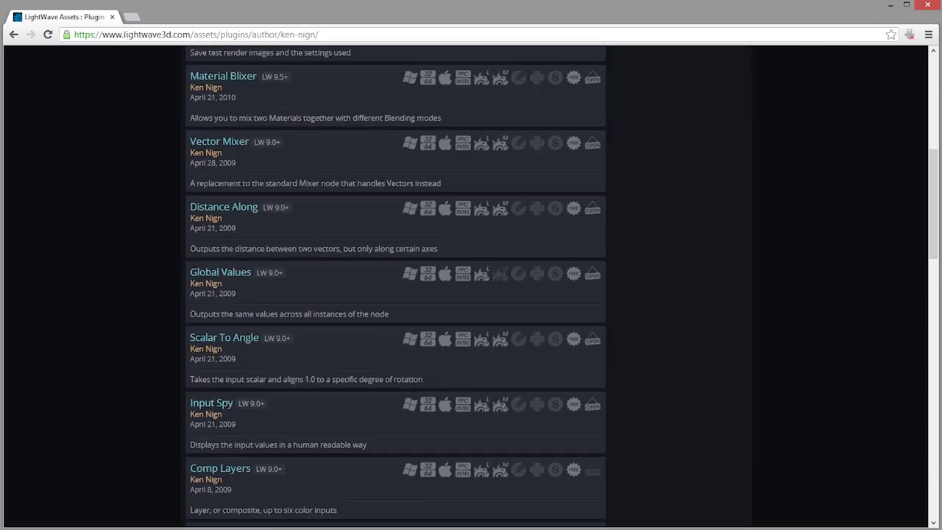
{"action": "scroll", "coordinate": [471, 287], "scroll_direction": "down", "scroll_amount": 3}
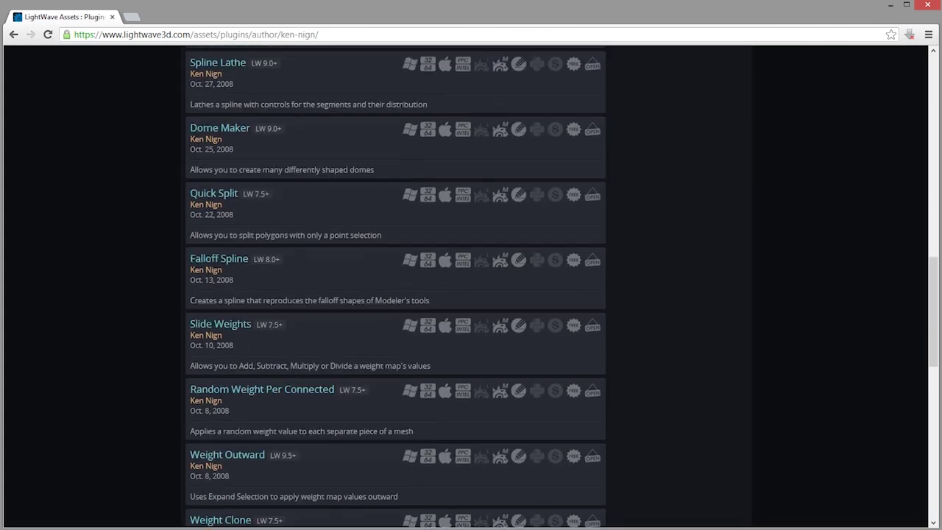
{"action": "left_click", "coordinate": [226, 337]}
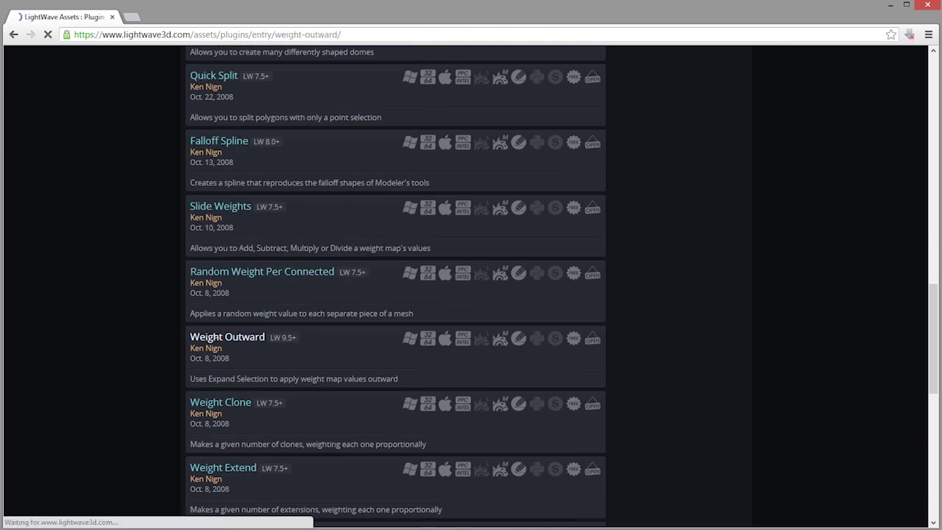
{"action": "scroll", "coordinate": [226, 337], "scroll_direction": "down", "scroll_amount": 3}
{"action": "scroll", "coordinate": [470, 287], "scroll_direction": "down", "scroll_amount": 3}
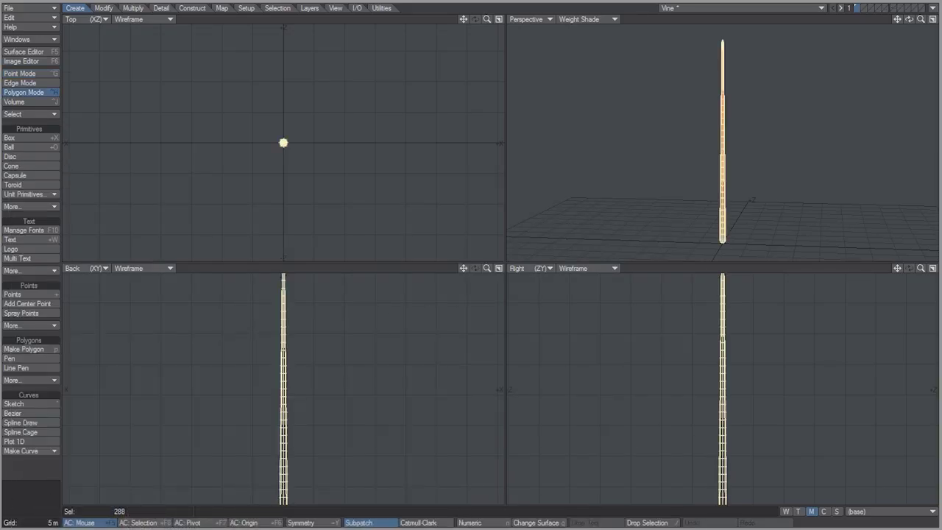
Delete the Vine_Expanded weight map from the vine and clear the polygon selection.
{"action": "left_click", "coordinate": [786, 512]}
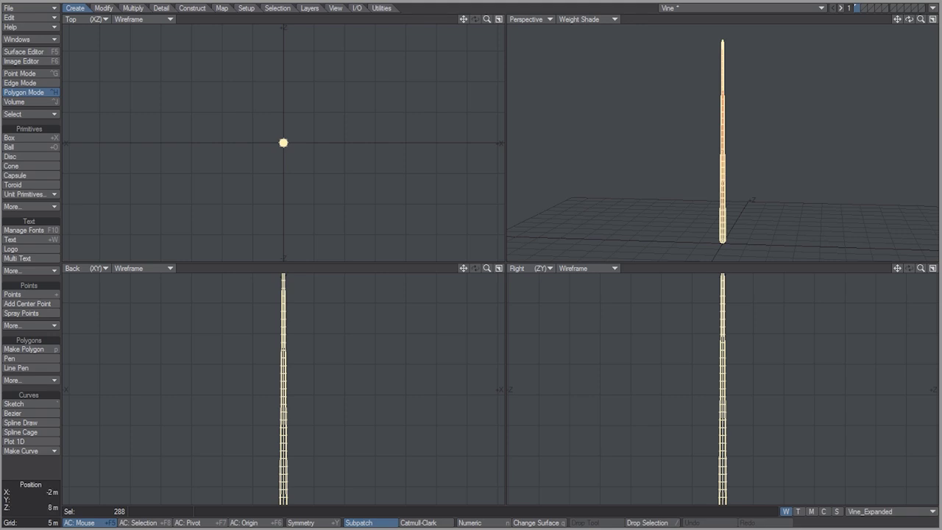
{"action": "left_click", "coordinate": [221, 8]}
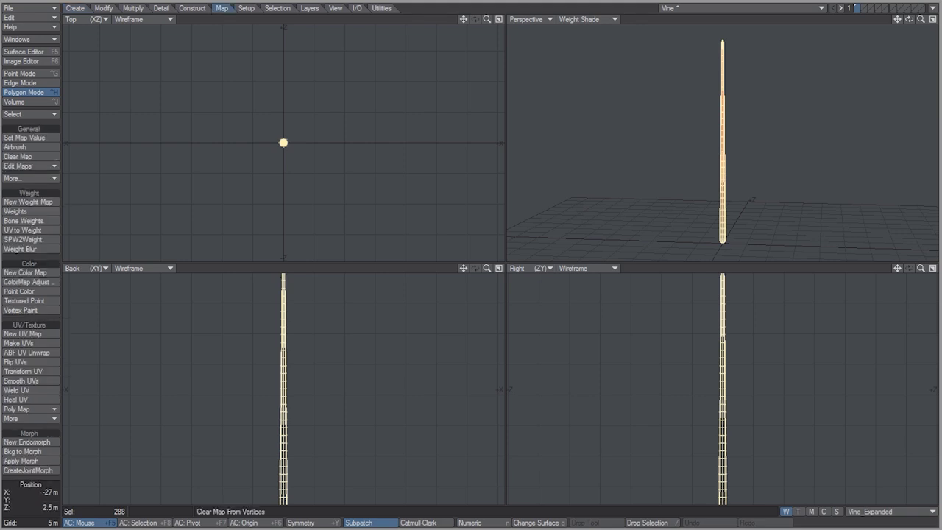
{"action": "left_click", "coordinate": [29, 167]}
{"action": "left_click", "coordinate": [46, 175]}
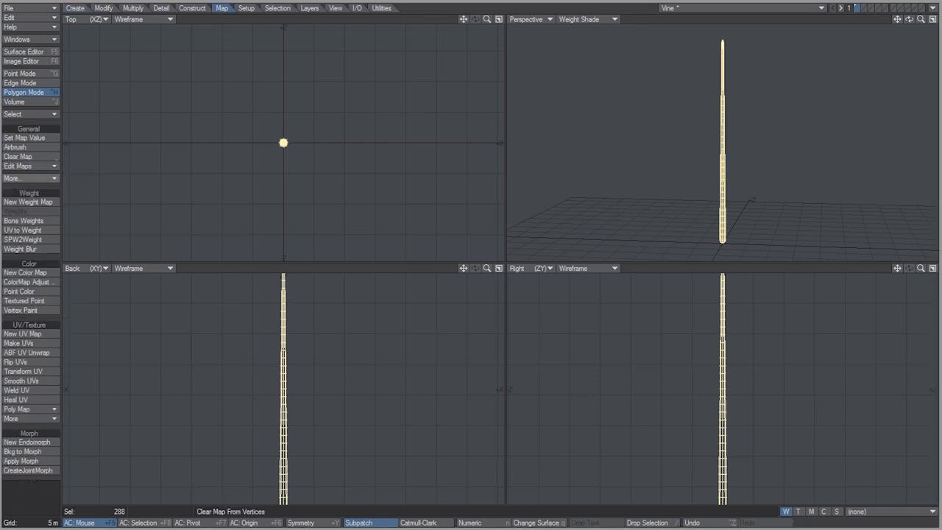
{"action": "key", "text": "slash"}
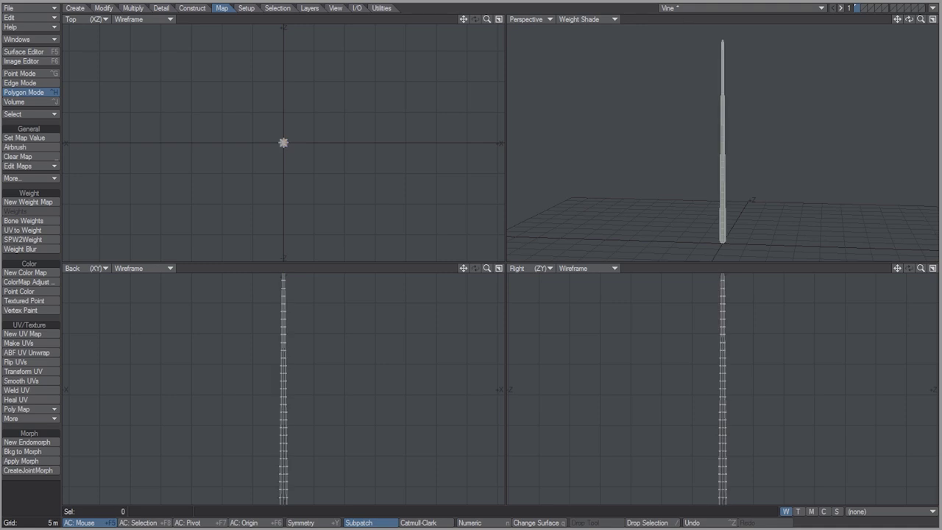
Lasso-select the polygons at the tip of the vine in the Back view.
{"action": "mouse_move", "coordinate": [920, 19]}
{"action": "left_mouse_down"}
{"action": "mouse_move", "coordinate": [938, 19]}
{"action": "mouse_move", "coordinate": [902, 20]}
{"action": "left_mouse_up"}
{"action": "scroll", "coordinate": [283, 142], "scroll_direction": "up", "scroll_amount": 5}
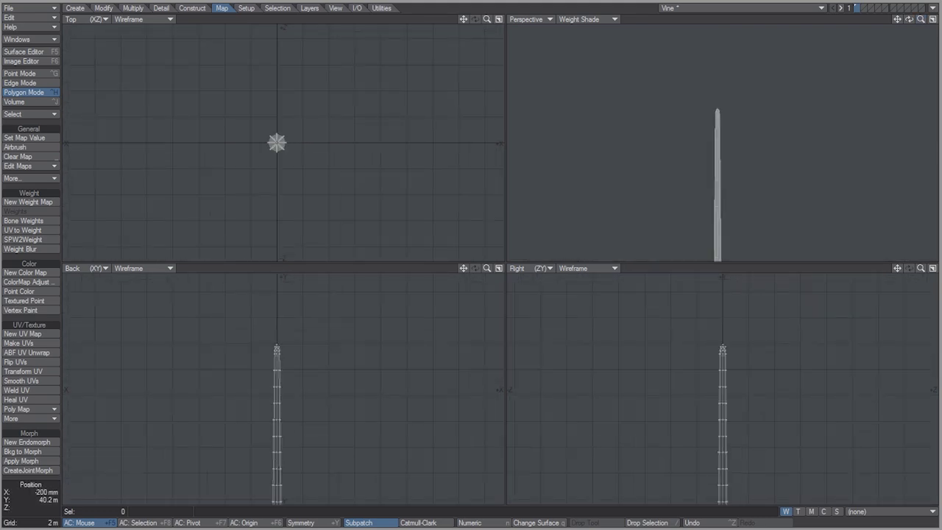
{"action": "mouse_move", "coordinate": [274, 361]}
{"action": "right_mouse_down"}
{"action": "mouse_move", "coordinate": [292, 334]}
{"action": "mouse_move", "coordinate": [266, 355]}
{"action": "mouse_move", "coordinate": [293, 361]}
{"action": "right_mouse_up"}
Expand the polygon selection down the vine, then contract it to the rounded cap at the tip.
{"action": "key", "text": "shift+bracketright"}
{"action": "key", "text": "shift+bracketright"}
{"action": "key", "text": "shift+bracketright"}
{"action": "key", "text": "shift+bracketright"}
{"action": "key", "text": "shift+bracketright"}
{"action": "key", "text": "shift+bracketright"}
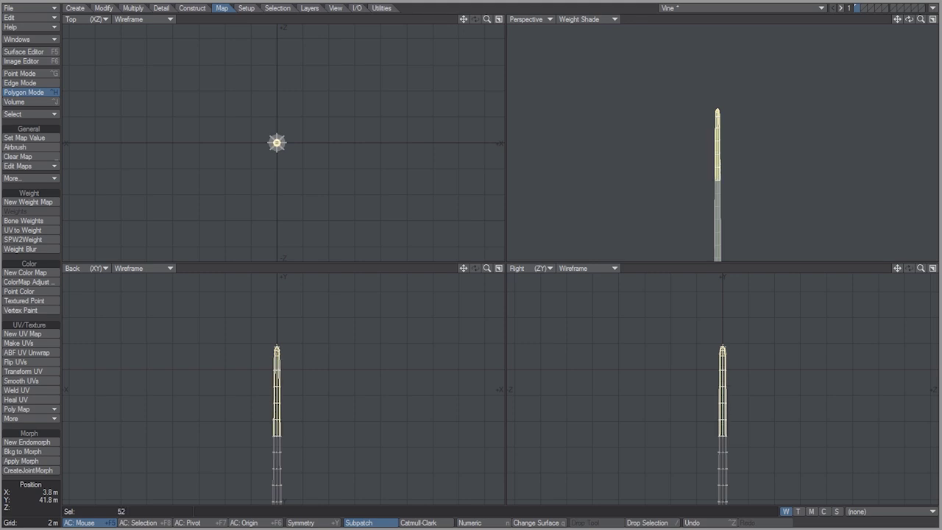
{"action": "key", "text": "braceleft"}
{"action": "key", "text": "braceleft"}
{"action": "key", "text": "braceleft"}
{"action": "key", "text": "braceleft"}
{"action": "key", "text": "braceleft"}
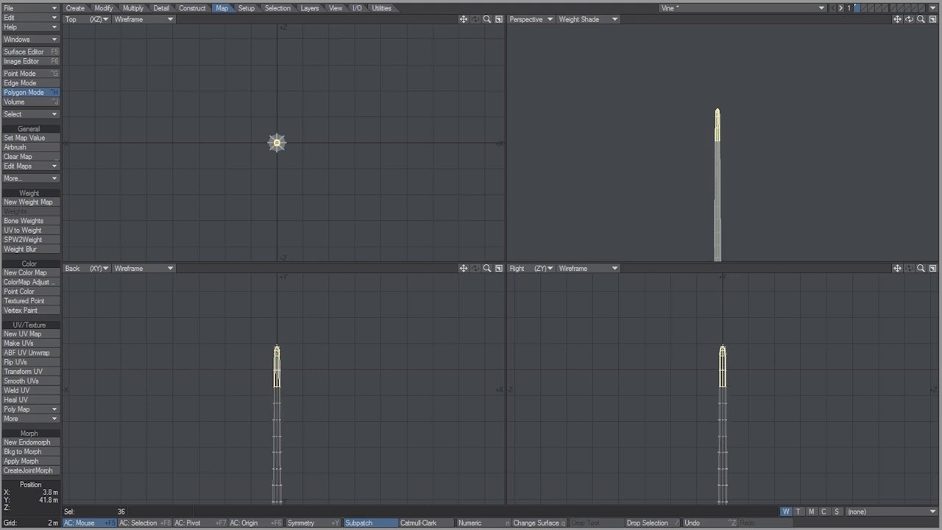
{"action": "key", "text": "braceleft"}
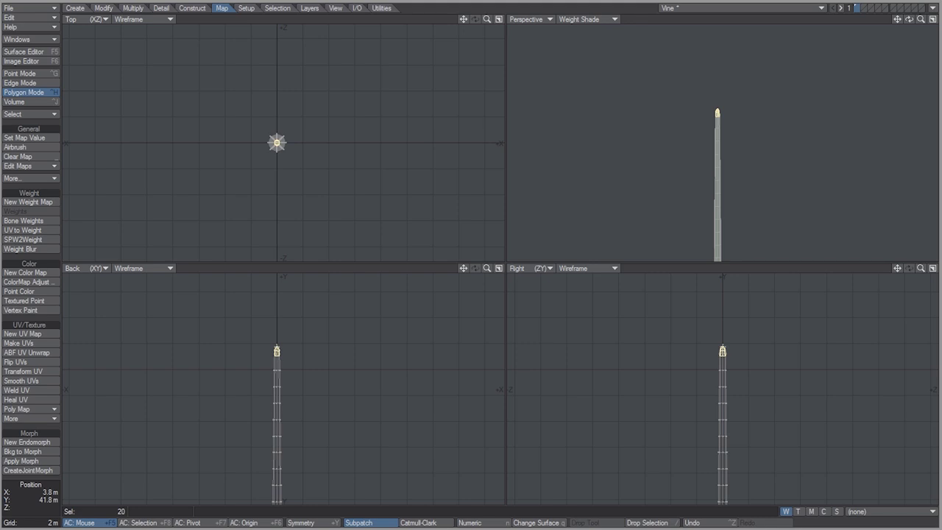
Run the WeightOutward.ls LScript on the selected polygons at the tip of the vine.
{"action": "key", "text": "shift+a"}
{"action": "key", "text": "a"}
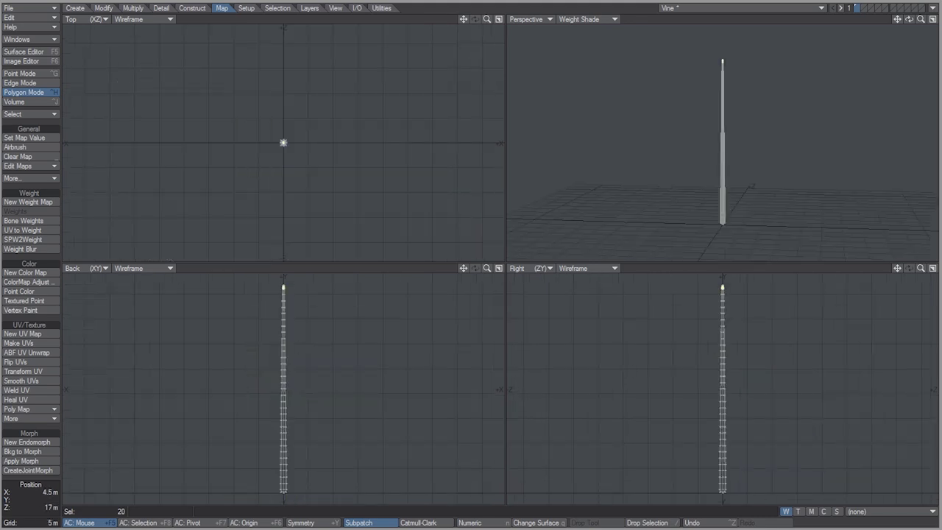
{"action": "left_click", "coordinate": [381, 8]}
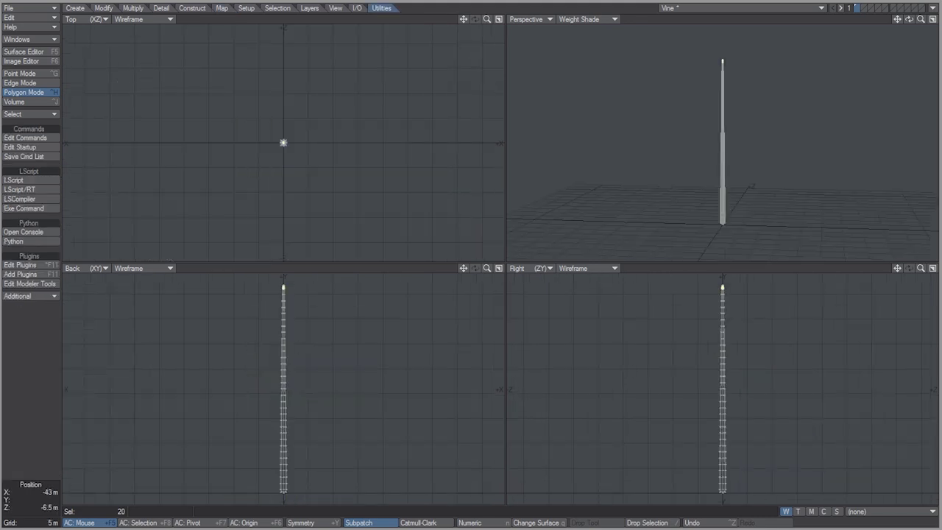
{"action": "left_click", "coordinate": [30, 180]}
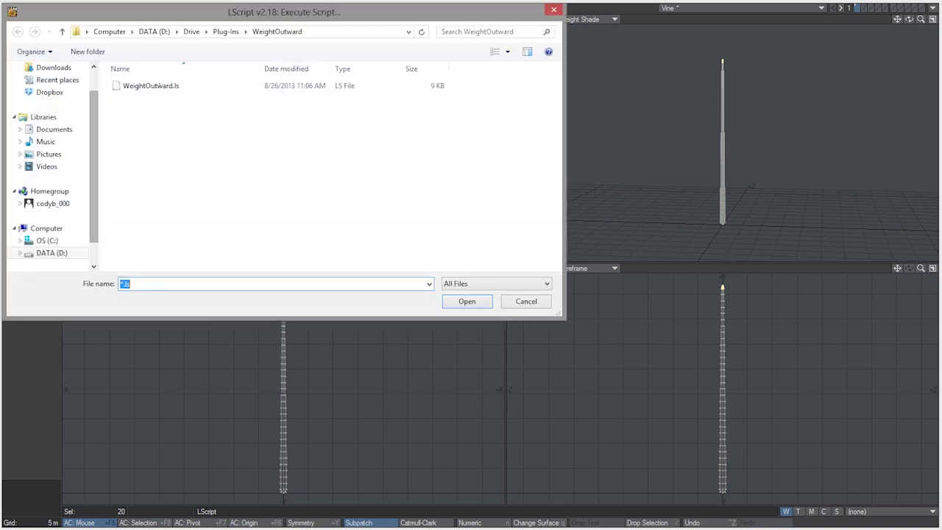
{"action": "left_click", "coordinate": [159, 85]}
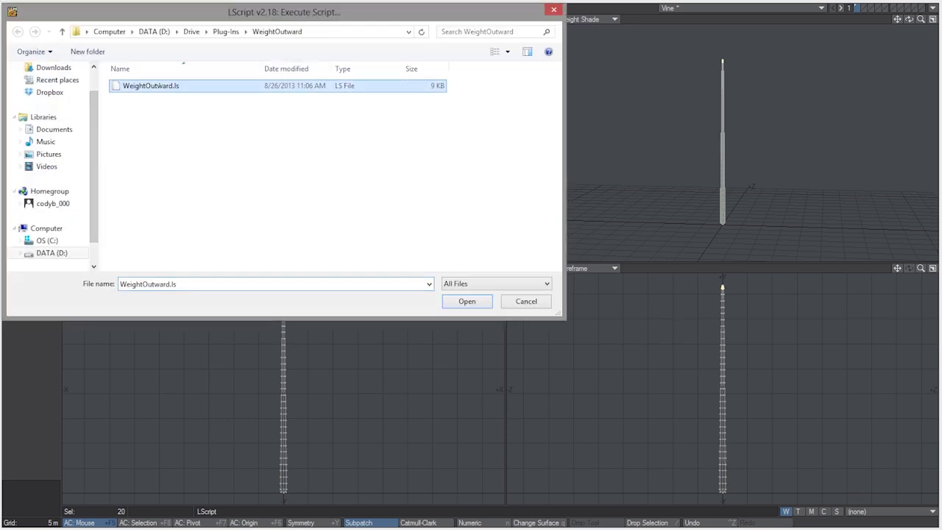
{"action": "left_click", "coordinate": [458, 300]}
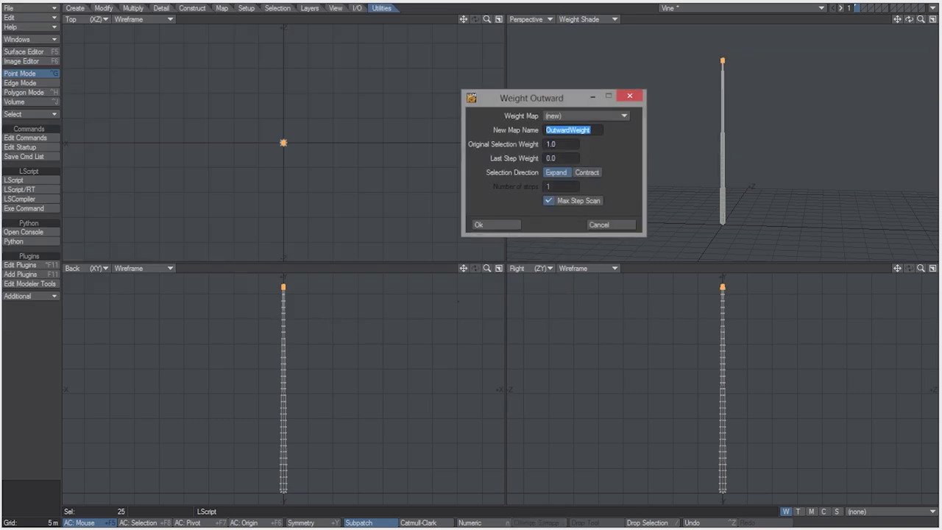
Create a new outward weight map named Vine, weighted from 1.0 at the selection to 0.0 at the last expanded step.
{"action": "left_click", "coordinate": [562, 116]}
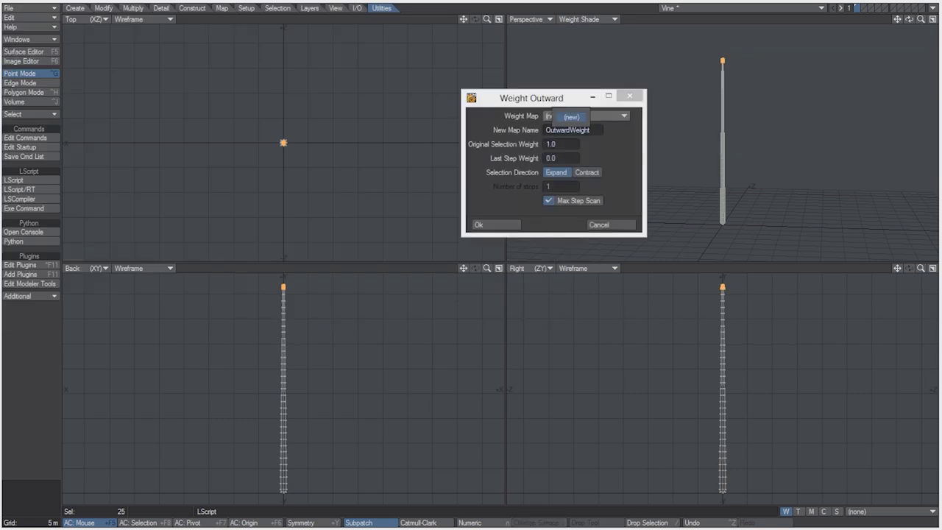
{"action": "left_click", "coordinate": [563, 117]}
{"action": "key", "text": "ctrl+a"}
{"action": "type", "text": "Vine"}
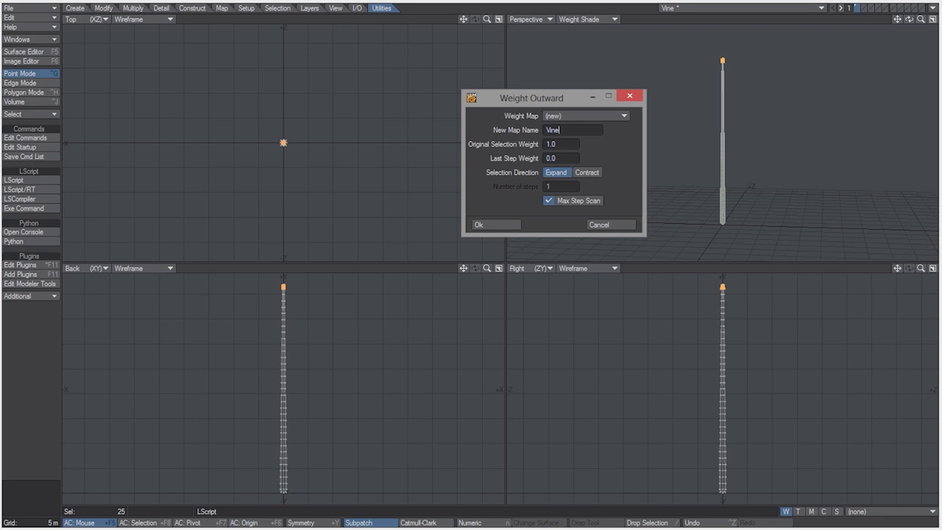
{"action": "key", "text": "Return"}
{"action": "left_click", "coordinate": [561, 129]}
{"action": "left_click", "coordinate": [496, 225]}
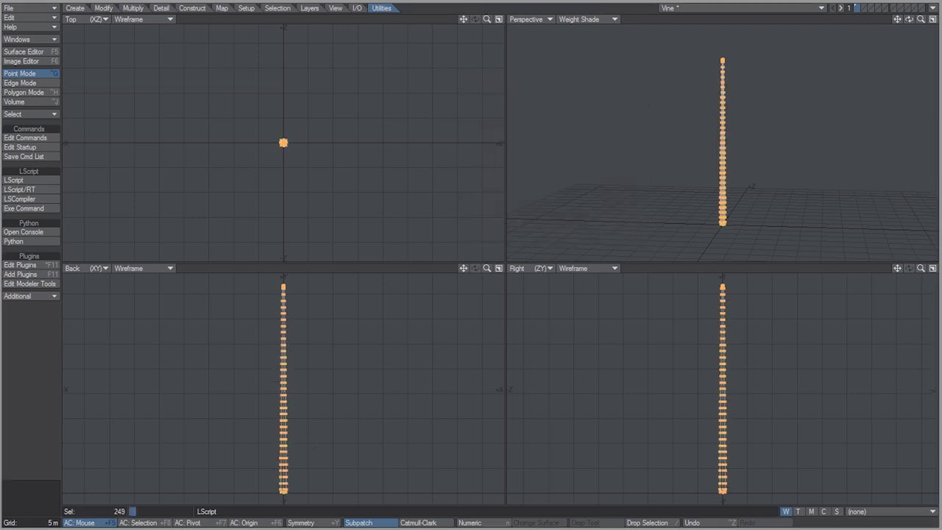
Clear the point selection, maximize the weight-shaded perspective view and send the vine object to Layout.
{"action": "key", "text": "slash"}
{"action": "left_click_drag", "start_coordinate": [920, 19], "coordinate": [870, 80]}
{"action": "key", "text": "a"}
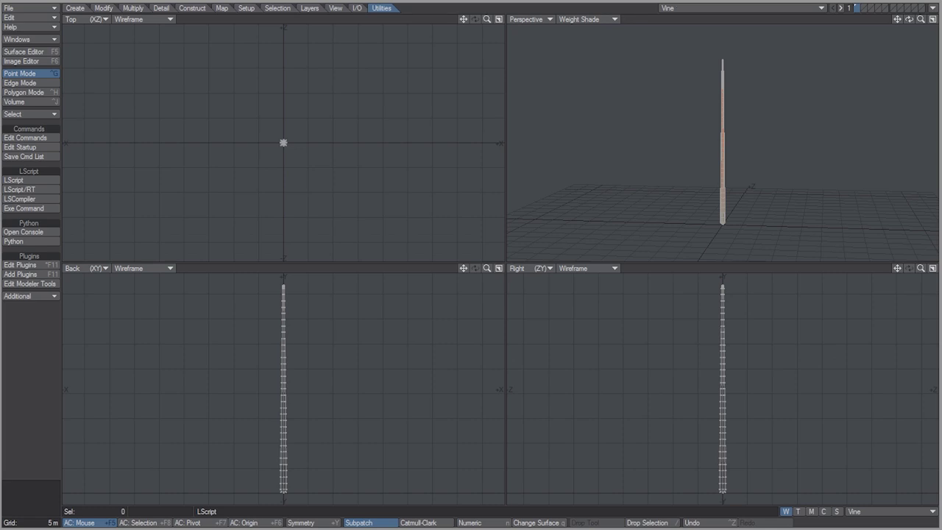
{"action": "left_click", "coordinate": [932, 19]}
{"action": "left_click", "coordinate": [932, 7]}
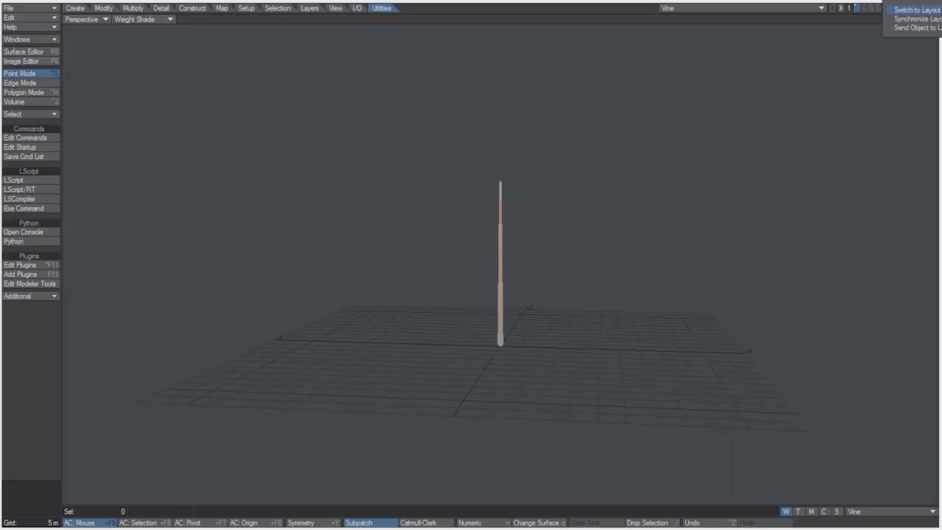
{"action": "left_click", "coordinate": [912, 28]}
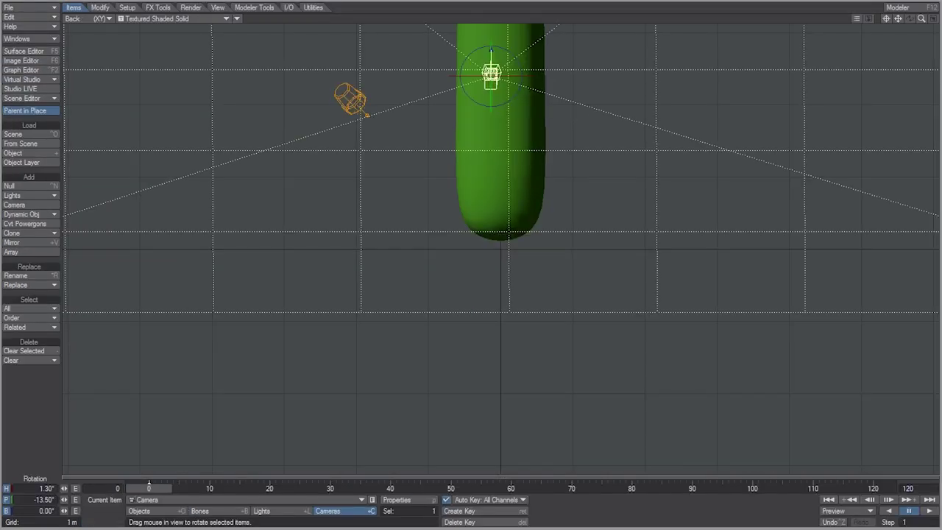
Select the Vine object in Layout's Back view and add a bone to it with the default name.
{"action": "left_click_drag", "start_coordinate": [920, 20], "coordinate": [857, 191]}
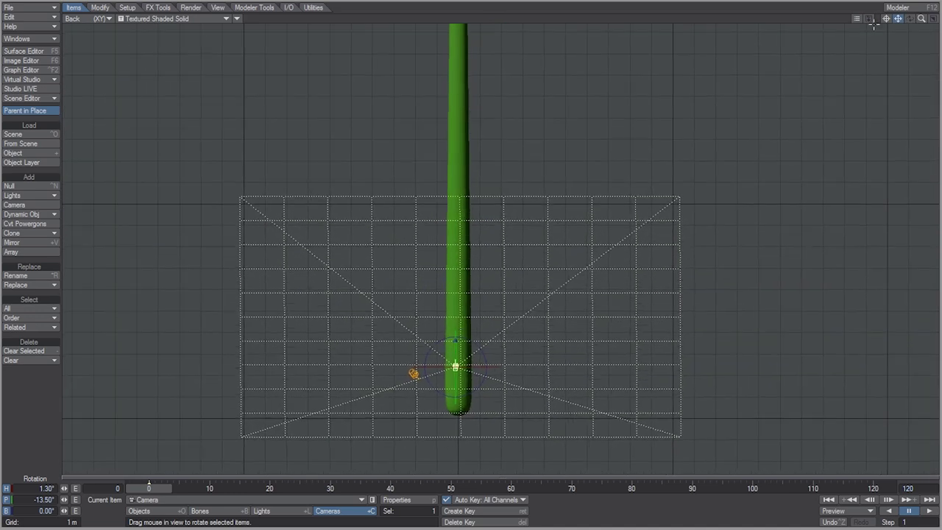
{"action": "left_click", "coordinate": [459, 144]}
{"action": "left_click_drag", "start_coordinate": [897, 18], "coordinate": [906, 83]}
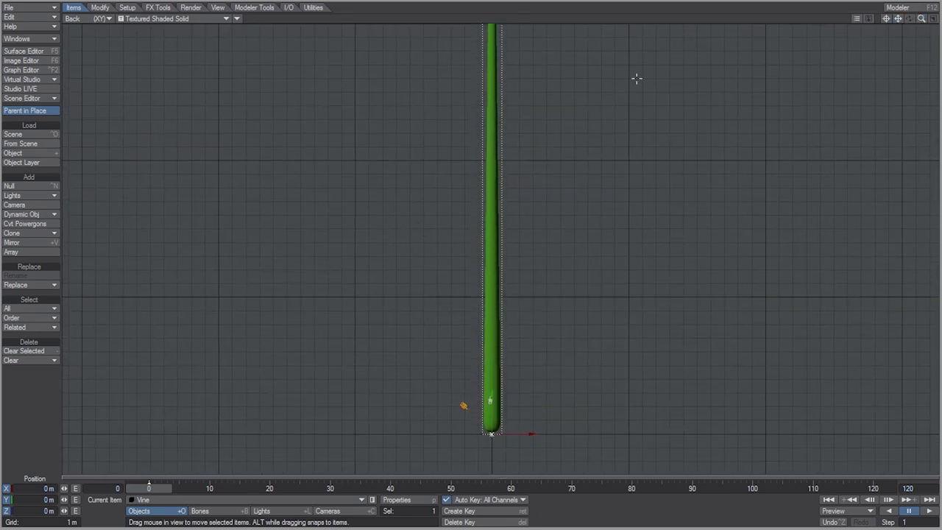
{"action": "left_click", "coordinate": [125, 7]}
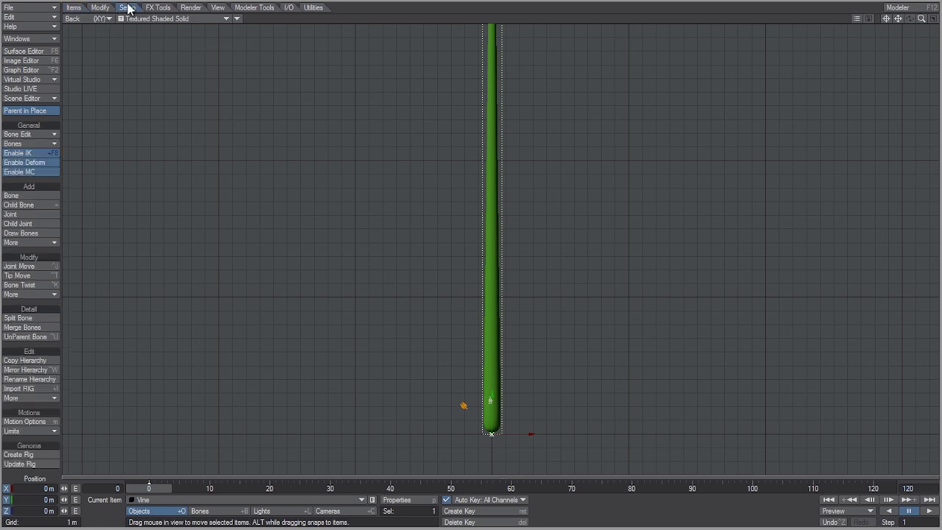
{"action": "left_click", "coordinate": [57, 198]}
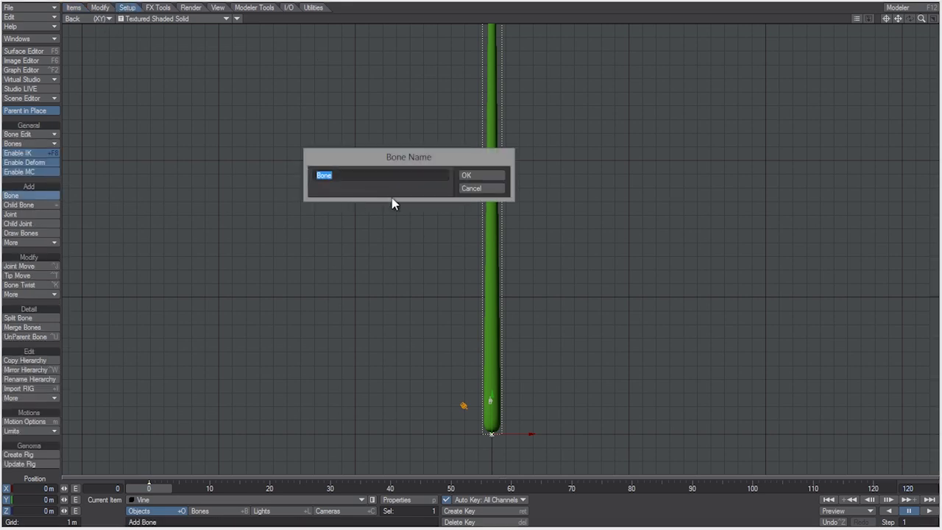
{"action": "left_click", "coordinate": [476, 177]}
Rotate the bone to a heading of 90° and a pitch of -90° so it points up the vine.
{"action": "key", "text": "y"}
{"action": "left_click_drag", "start_coordinate": [513, 432], "coordinate": [497, 434]}
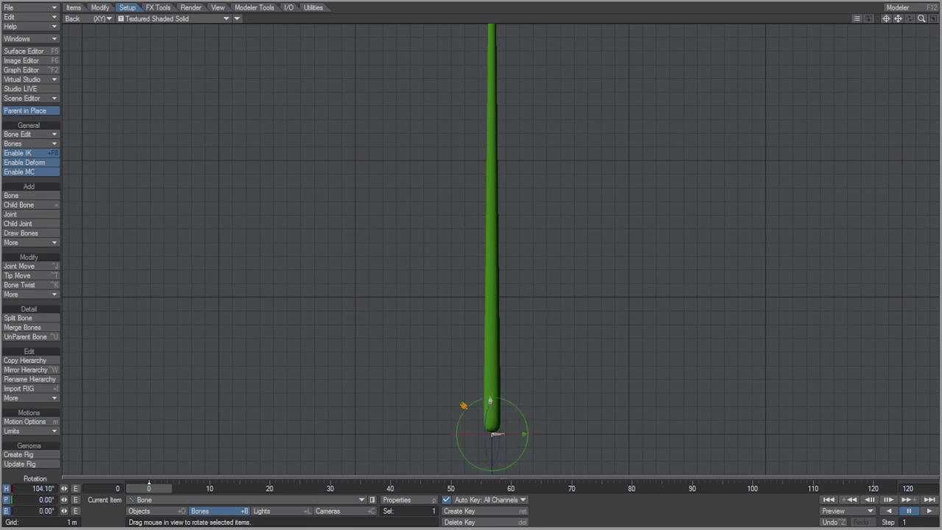
{"action": "left_click", "coordinate": [25, 488]}
{"action": "type", "text": "90"}
{"action": "key", "text": "Return"}
{"action": "left_click", "coordinate": [37, 499]}
{"action": "type", "text": "-90"}
{"action": "key", "text": "Return"}
Turn on Bone X-Ray for the viewport and set the bone's rest length to 2 m.
{"action": "left_click", "coordinate": [235, 19]}
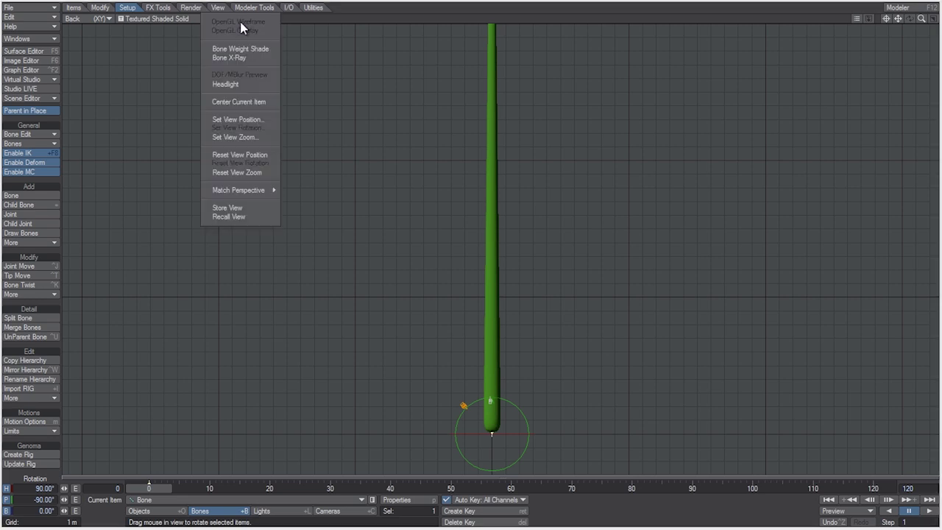
{"action": "left_click", "coordinate": [239, 59]}
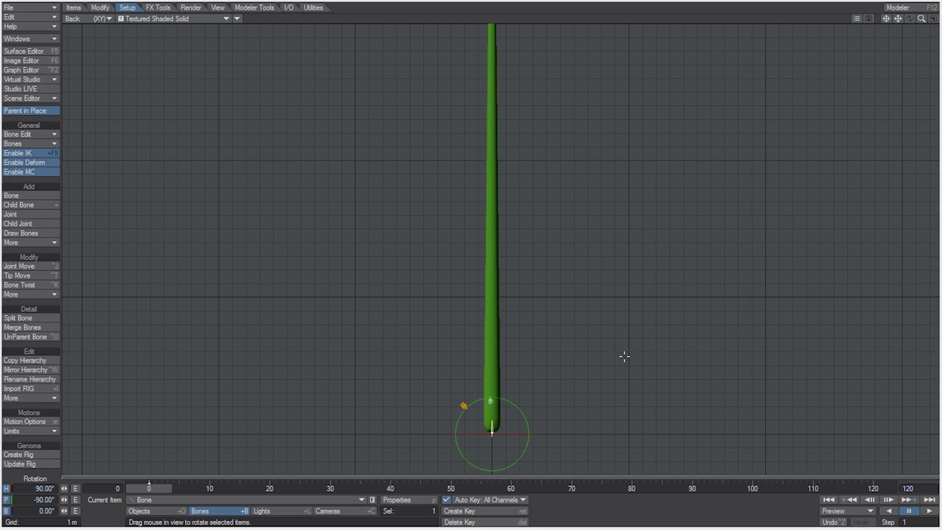
{"action": "key", "text": "p"}
{"action": "left_click", "coordinate": [835, 193]}
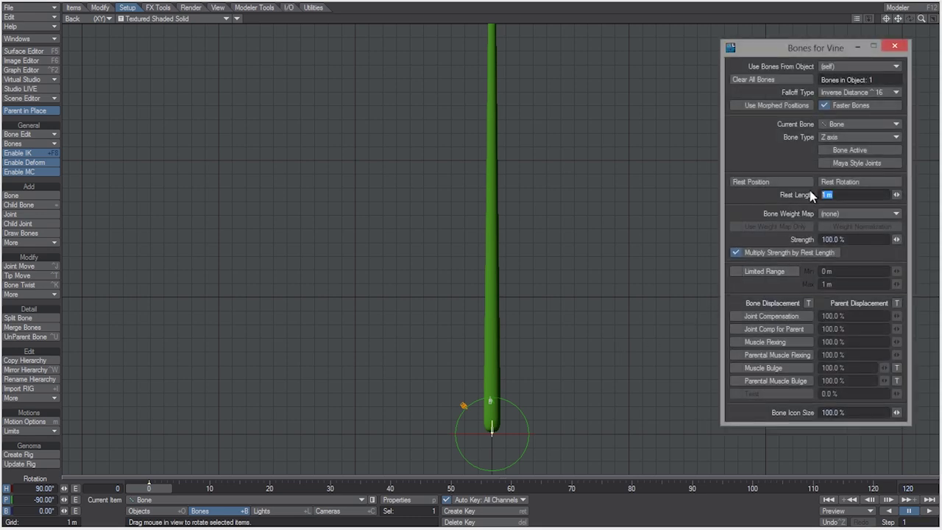
{"action": "type", "text": "2"}
{"action": "key", "text": "Return"}
{"action": "left_click", "coordinate": [894, 46]}
Add a chain of 20 child bones with default names, running from the base bone up to the vine's tip.
{"action": "left_click_drag", "start_coordinate": [899, 19], "coordinate": [900, 42]}
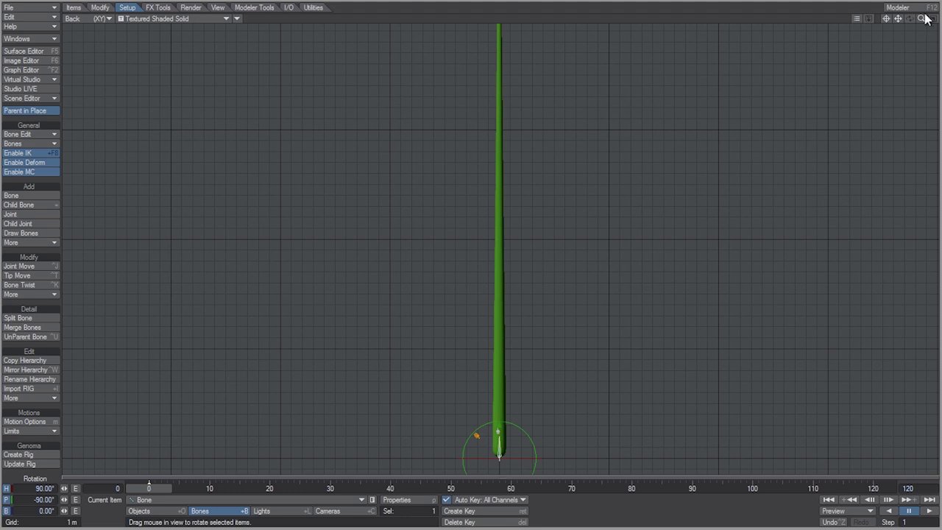
{"action": "left_click_drag", "start_coordinate": [920, 17], "coordinate": [897, 17]}
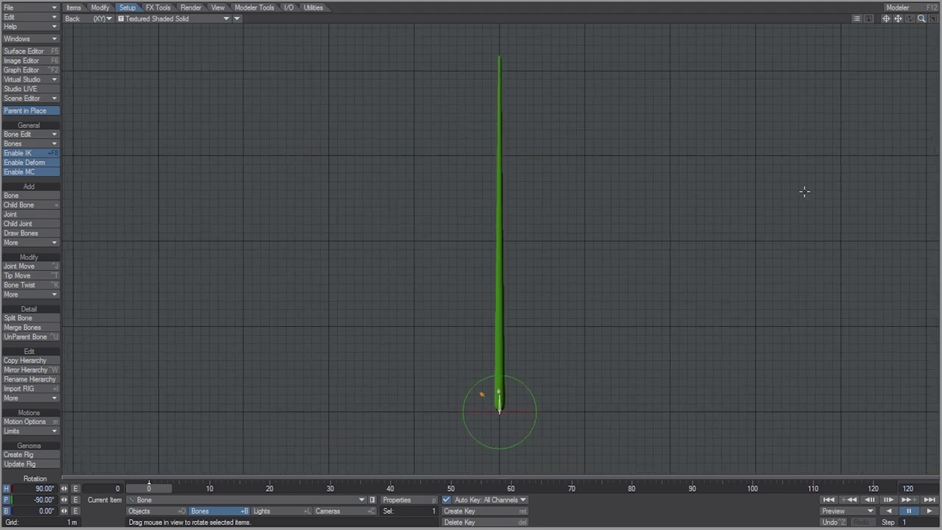
{"action": "key", "text": "equal"}
{"action": "key", "text": "Return"}
{"action": "key", "text": "equal"}
{"action": "key", "text": "Return"}
{"action": "key", "text": "equal"}
{"action": "key", "text": "Return"}
{"action": "key", "text": "equal"}
{"action": "key", "text": "Return"}
{"action": "key", "text": "equal"}
{"action": "key", "text": "Return"}
{"action": "key", "text": "equal"}
{"action": "key", "text": "Return"}
{"action": "key", "text": "equal"}
{"action": "key", "text": "Return"}
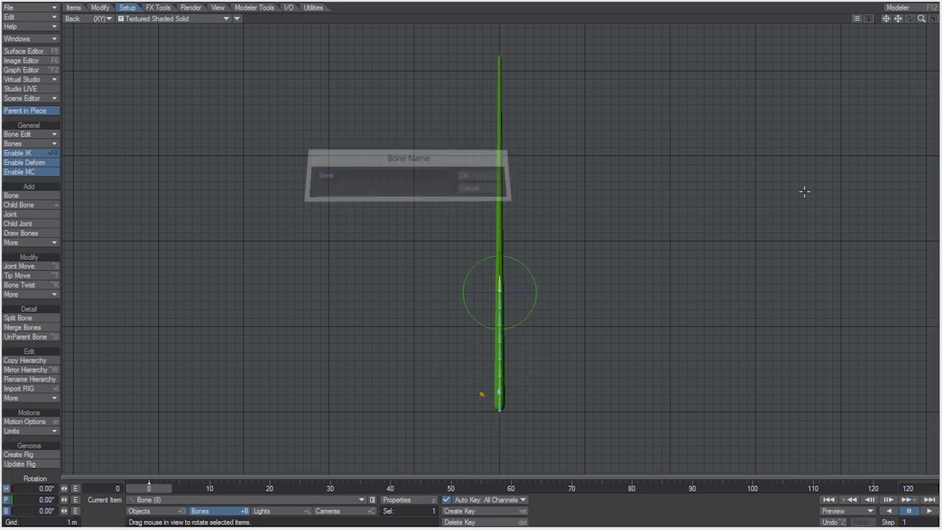
{"action": "key", "text": "equal"}
{"action": "key", "text": "Return"}
{"action": "key", "text": "equal"}
{"action": "key", "text": "Return"}
{"action": "key", "text": "equal"}
{"action": "key", "text": "Return"}
{"action": "key", "text": "equal"}
{"action": "key", "text": "Return"}
{"action": "key", "text": "equal"}
{"action": "key", "text": "Return"}
{"action": "key", "text": "equal"}
{"action": "key", "text": "Return"}
{"action": "key", "text": "equal"}
{"action": "key", "text": "Return"}
{"action": "key", "text": "equal"}
{"action": "key", "text": "Return"}
{"action": "key", "text": "equal"}
{"action": "key", "text": "Return"}
{"action": "key", "text": "equal"}
{"action": "key", "text": "Return"}
{"action": "key", "text": "equal"}
{"action": "key", "text": "Return"}
{"action": "key", "text": "equal"}
{"action": "key", "text": "Return"}
{"action": "key", "text": "equal"}
{"action": "key", "text": "Return"}
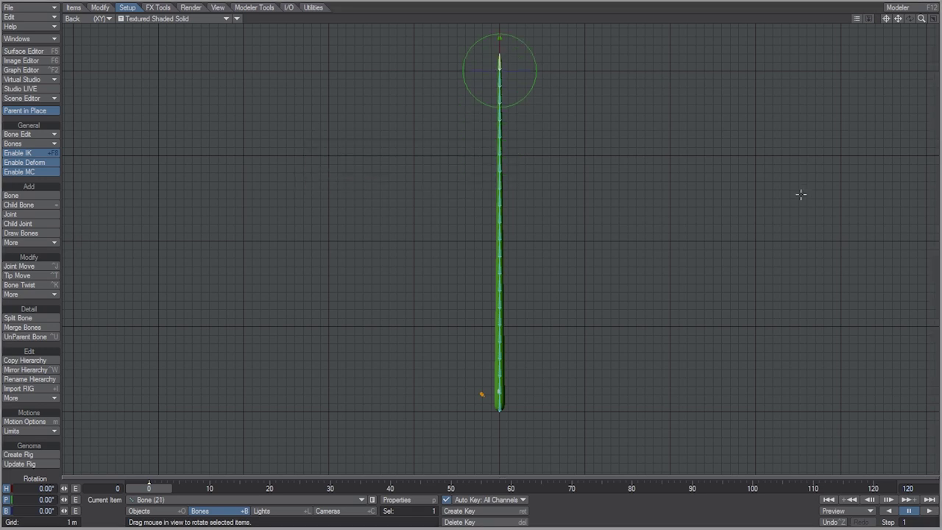
Select all the vine's bones in the Scene Editor, test-bend the chain by changing their pitch, and undo the rotation.
{"action": "left_click", "coordinate": [53, 98]}
{"action": "left_click", "coordinate": [49, 117]}
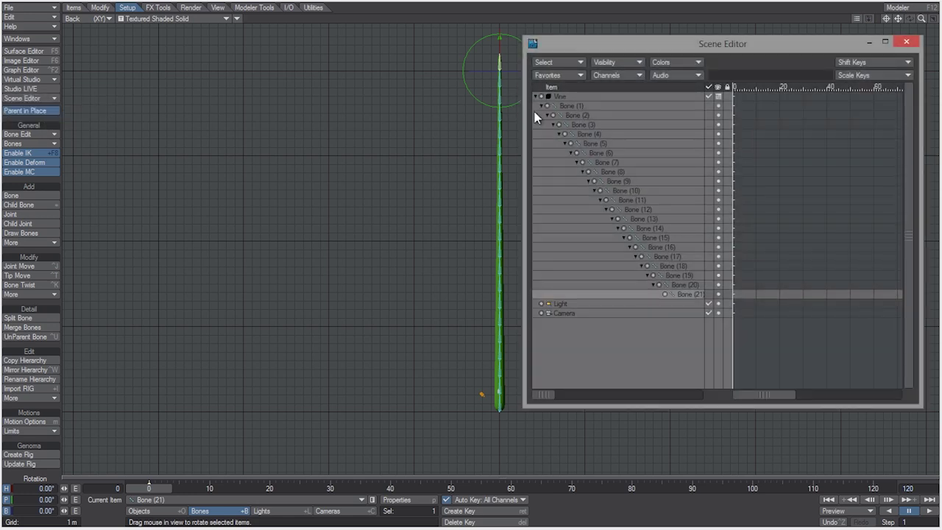
{"action": "left_click", "coordinate": [575, 106], "text": "shift"}
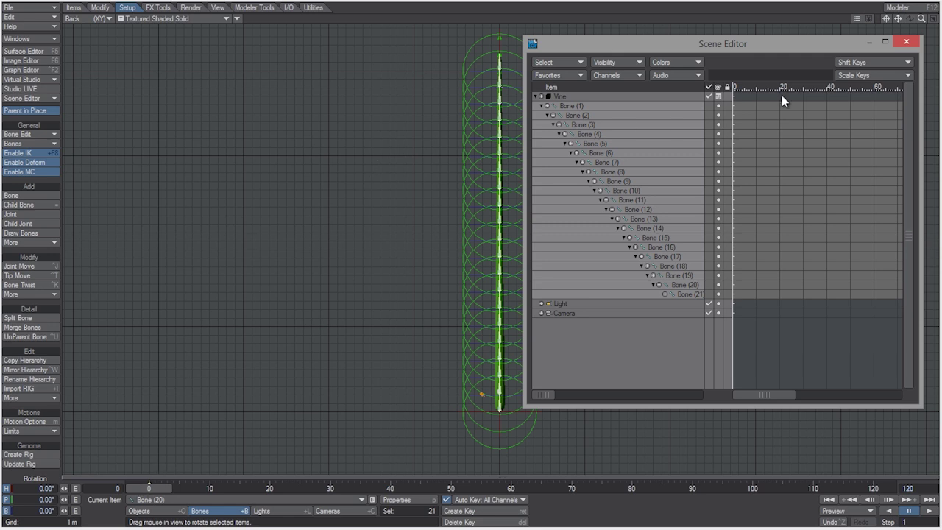
{"action": "left_click", "coordinate": [908, 45]}
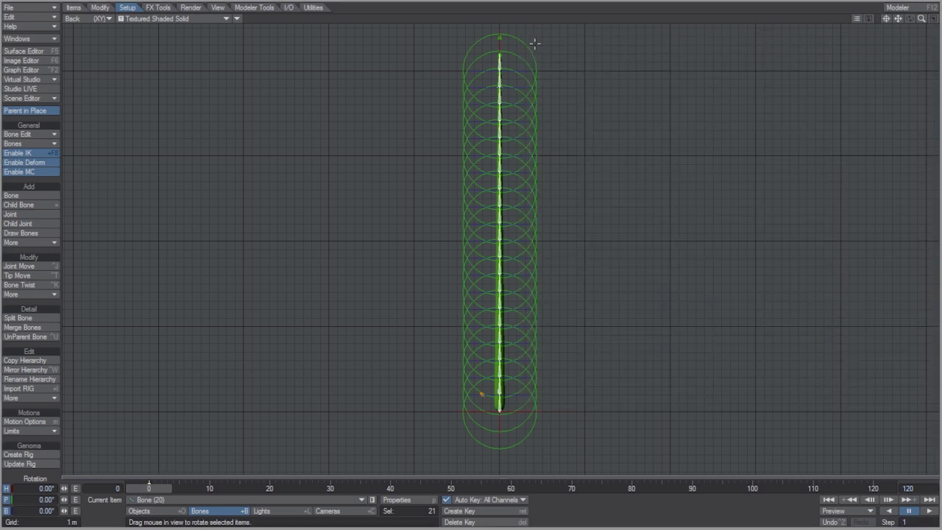
{"action": "mouse_move", "coordinate": [64, 499]}
{"action": "left_mouse_down"}
{"action": "mouse_move", "coordinate": [116, 500]}
{"action": "mouse_move", "coordinate": [13, 499]}
{"action": "mouse_move", "coordinate": [158, 500]}
{"action": "mouse_move", "coordinate": [13, 499]}
{"action": "mouse_move", "coordinate": [82, 500]}
{"action": "mouse_move", "coordinate": [55, 499]}
{"action": "mouse_move", "coordinate": [72, 500]}
{"action": "left_mouse_up"}
{"action": "key", "text": "ctrl+z"}
Set the Vine object's Subdivision Order to Last in its object properties.
{"action": "left_click", "coordinate": [169, 510]}
{"action": "key", "text": "p"}
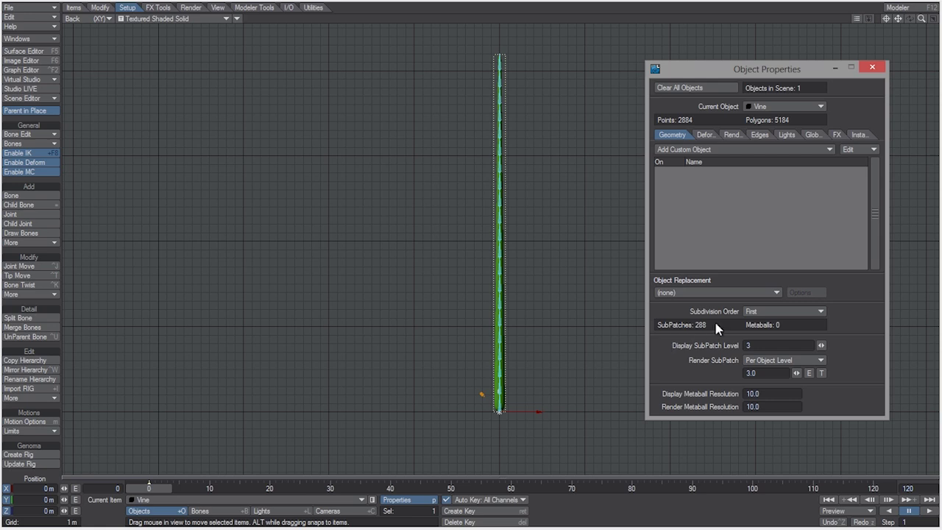
{"action": "left_click", "coordinate": [781, 316]}
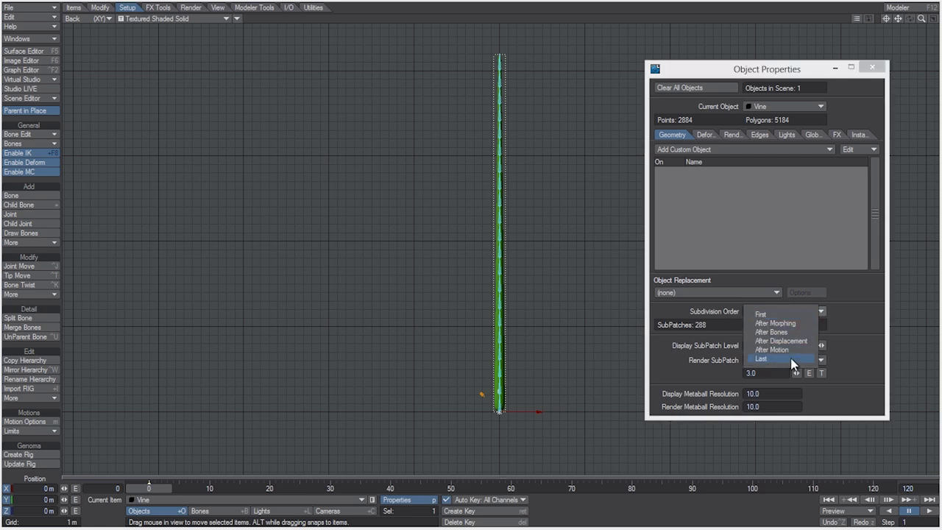
{"action": "left_click", "coordinate": [790, 359]}
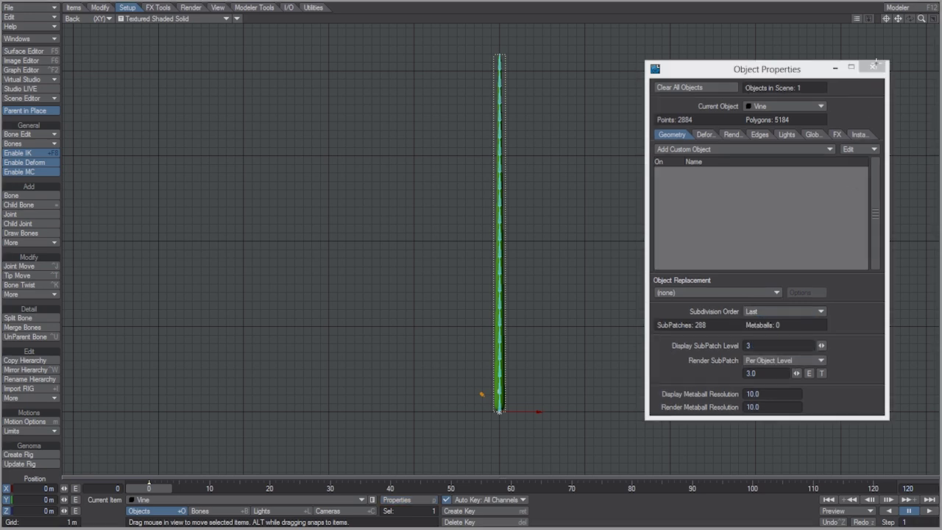
{"action": "left_click", "coordinate": [874, 66]}
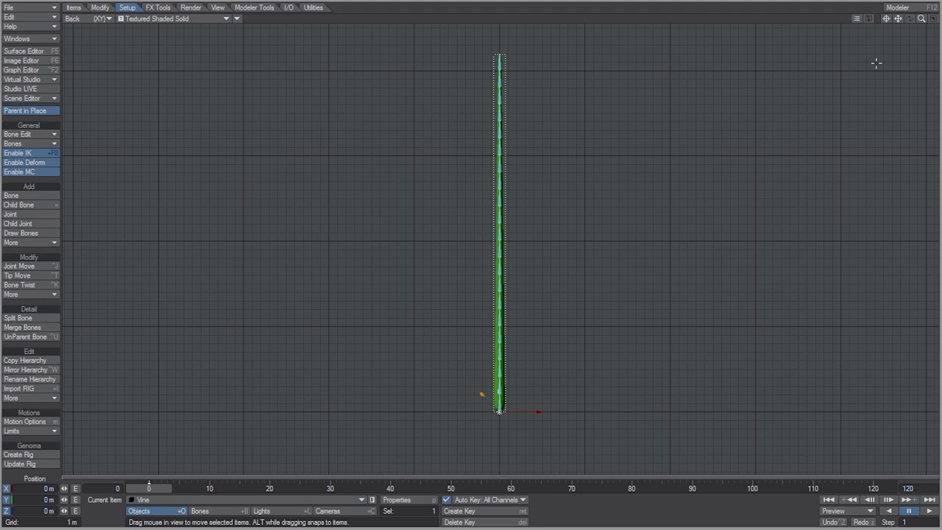
Create a null object named Spline with a Box shape on the Y axis and a scale of about 1.86 m.
{"action": "key", "text": "ctrl+n"}
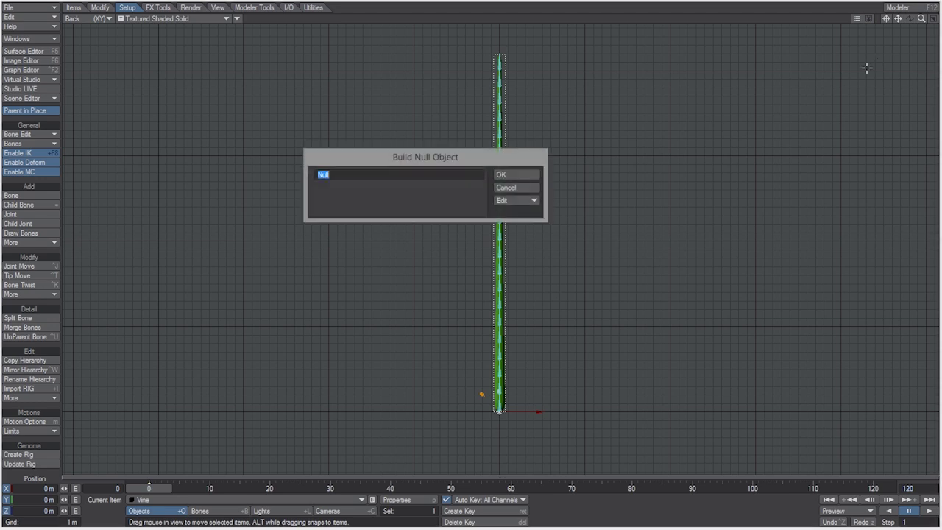
{"action": "type", "text": "Spline"}
{"action": "left_click", "coordinate": [521, 203]}
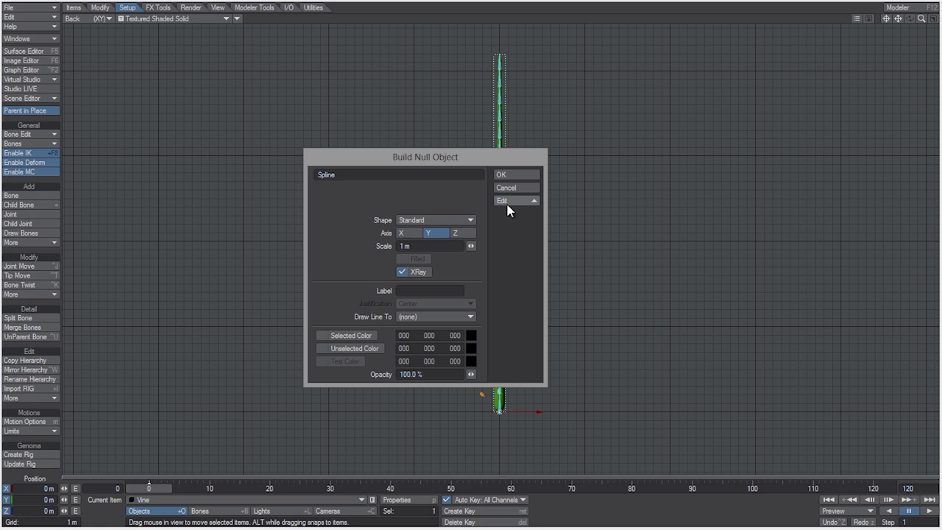
{"action": "left_click", "coordinate": [456, 221]}
{"action": "left_click", "coordinate": [453, 231]}
{"action": "left_click_drag", "start_coordinate": [471, 246], "coordinate": [475, 246]}
{"action": "left_click_drag", "start_coordinate": [441, 157], "coordinate": [287, 92]}
{"action": "left_click_drag", "start_coordinate": [284, 169], "coordinate": [294, 168]}
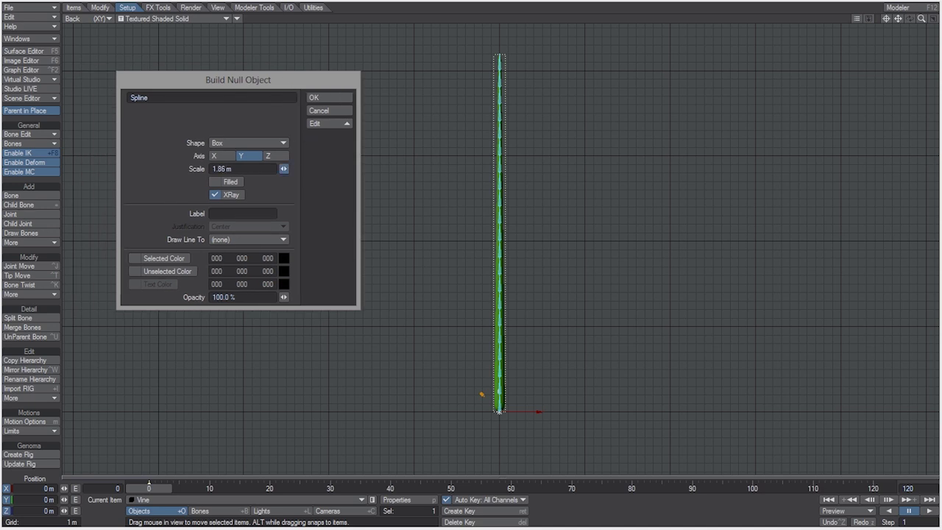
{"action": "left_click", "coordinate": [336, 97]}
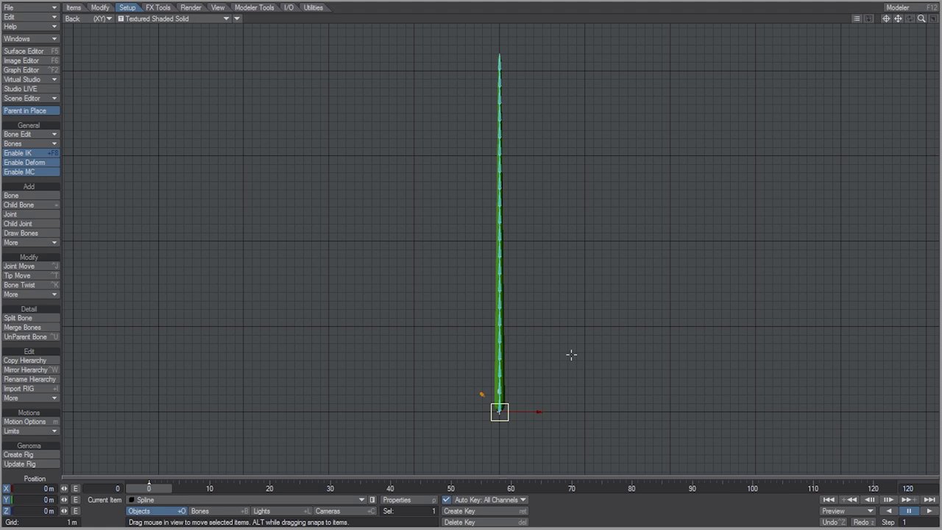
Clone the Spline null once and remove the Box item shape from the clone.
{"action": "key", "text": "ctrl+c"}
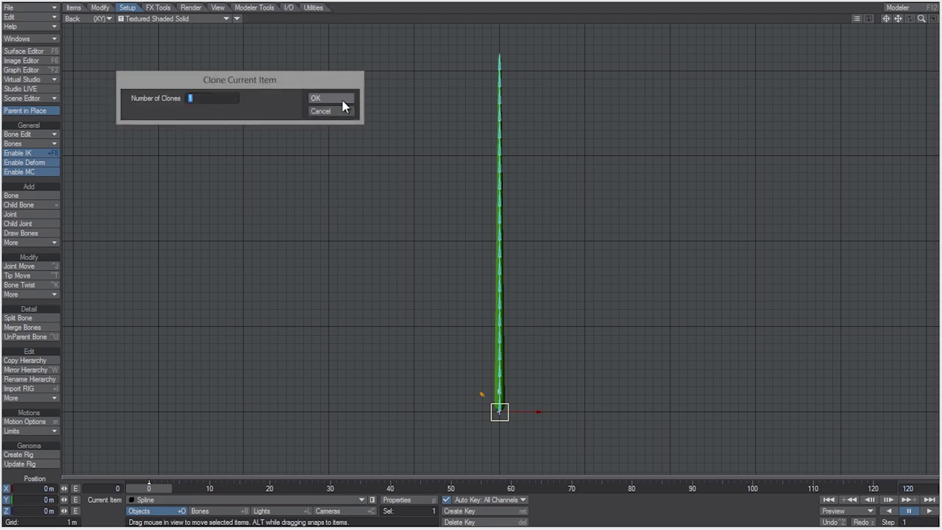
{"action": "left_click", "coordinate": [342, 98]}
{"action": "key", "text": "p"}
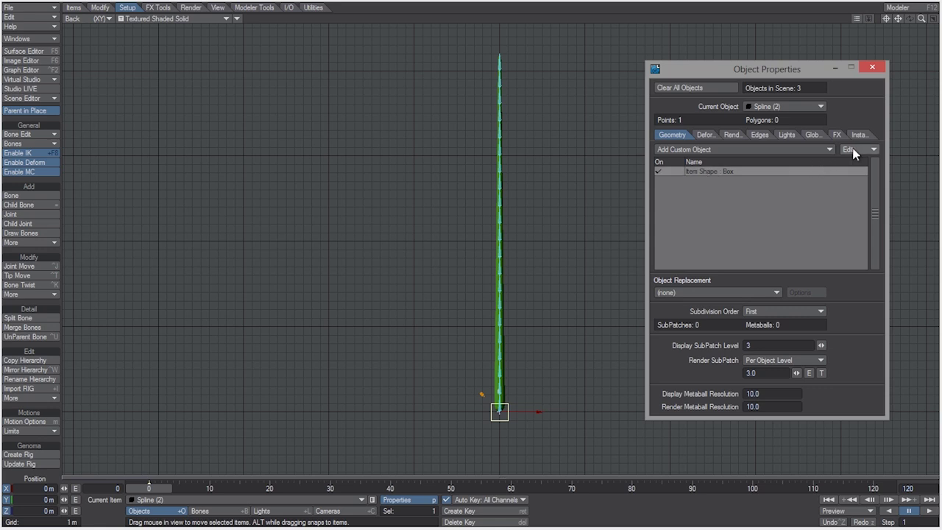
{"action": "left_click", "coordinate": [853, 152]}
{"action": "left_click", "coordinate": [864, 174]}
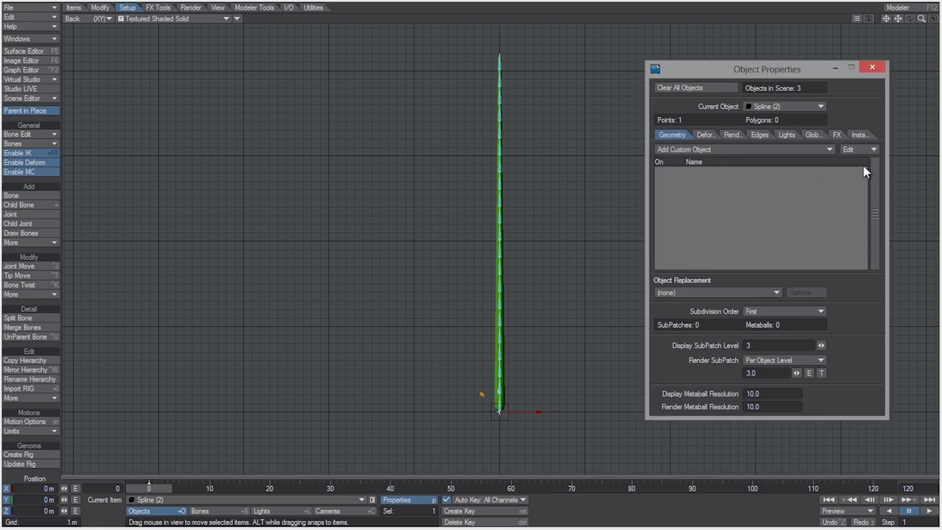
{"action": "left_click", "coordinate": [872, 68]}
Rename the cloned null as Node.
{"action": "left_click", "coordinate": [74, 8]}
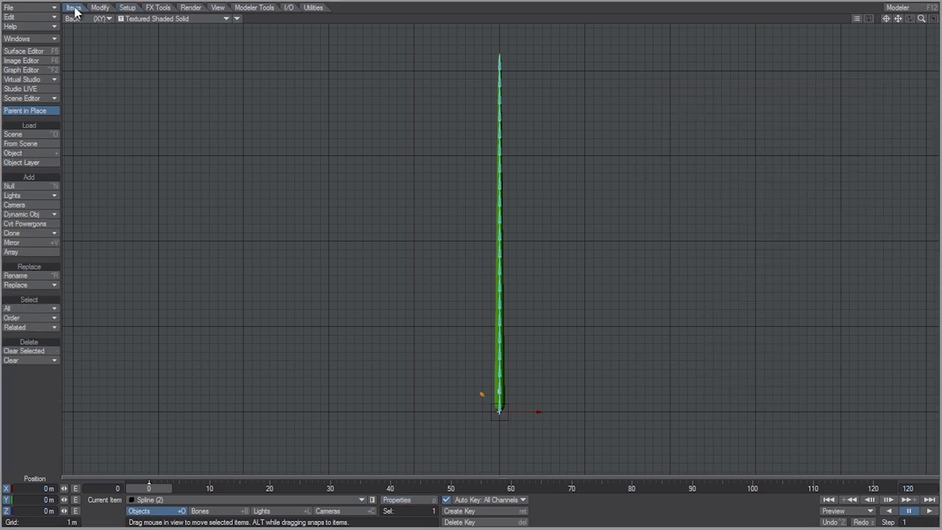
{"action": "left_click", "coordinate": [47, 275]}
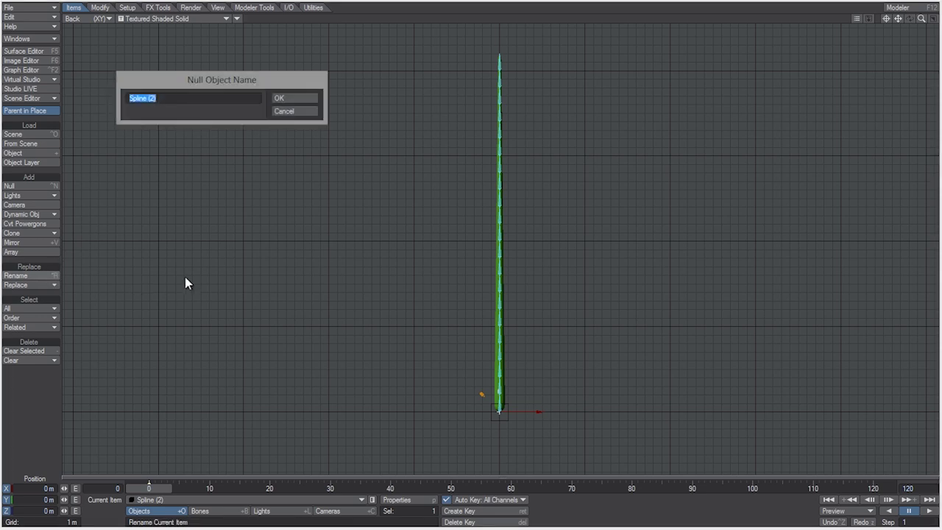
{"action": "type", "text": "Node"}
{"action": "left_click", "coordinate": [302, 97]}
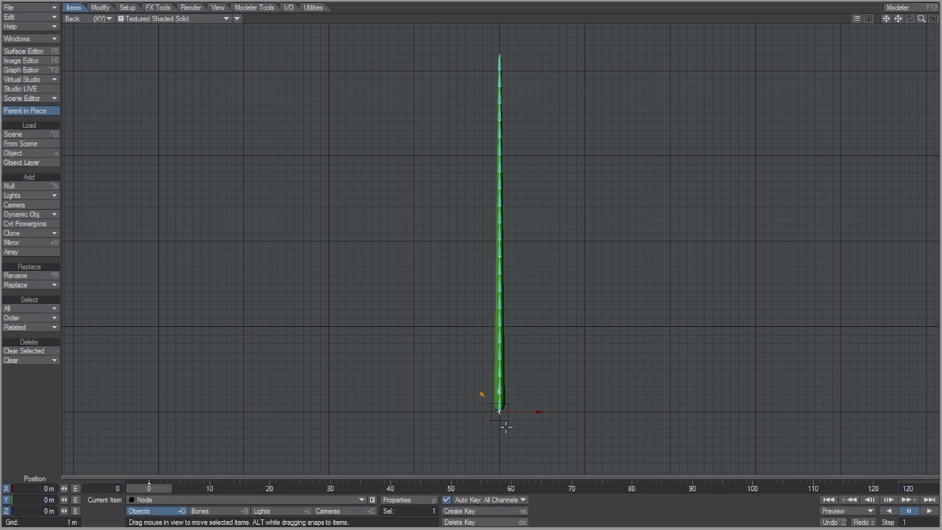
Clone Node four times, spacing the copies up the vine at Y heights of about 9.8, 19.9, 29.6 and 39.7 m.
{"action": "key", "text": "ctrl+c"}
{"action": "left_click", "coordinate": [335, 100]}
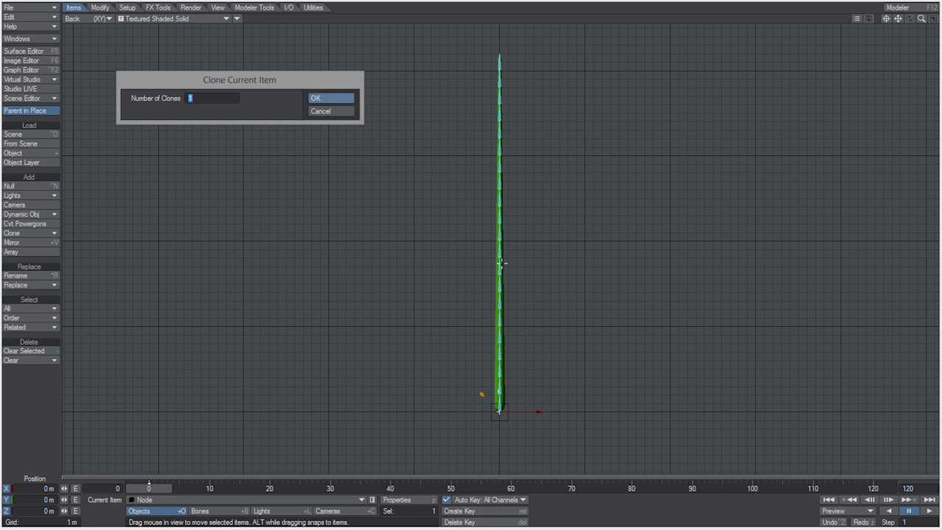
{"action": "key", "text": "Return"}
{"action": "left_click_drag", "start_coordinate": [499, 411], "coordinate": [499, 328]}
{"action": "key", "text": "ctrl+c"}
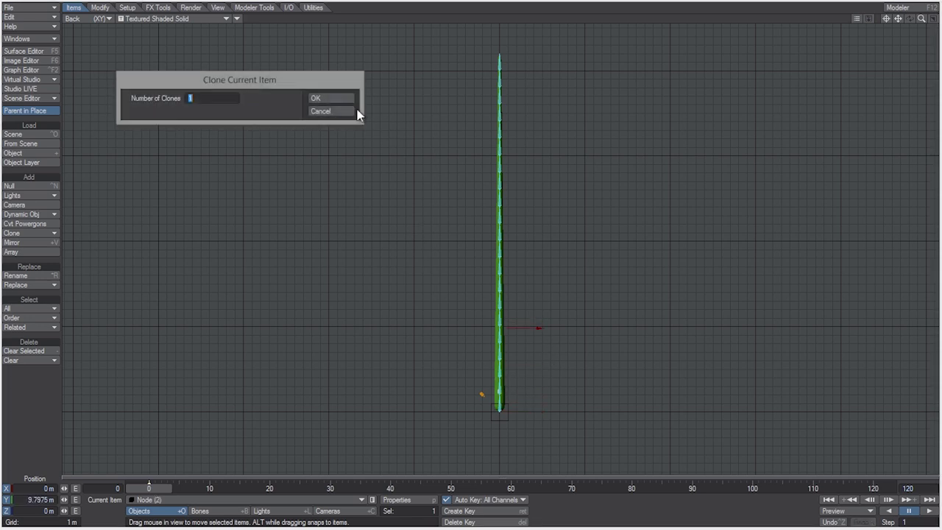
{"action": "key", "text": "Return"}
{"action": "left_click_drag", "start_coordinate": [499, 298], "coordinate": [498, 137]}
{"action": "key", "text": "ctrl+c"}
{"action": "left_click", "coordinate": [321, 99]}
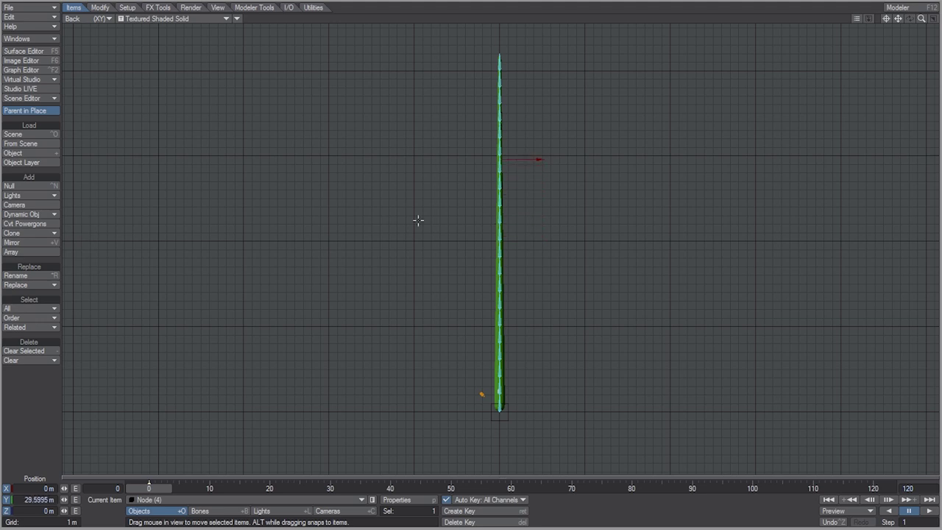
{"action": "key", "text": "ctrl+c"}
{"action": "left_click", "coordinate": [345, 100]}
{"action": "left_click_drag", "start_coordinate": [498, 137], "coordinate": [498, 50]}
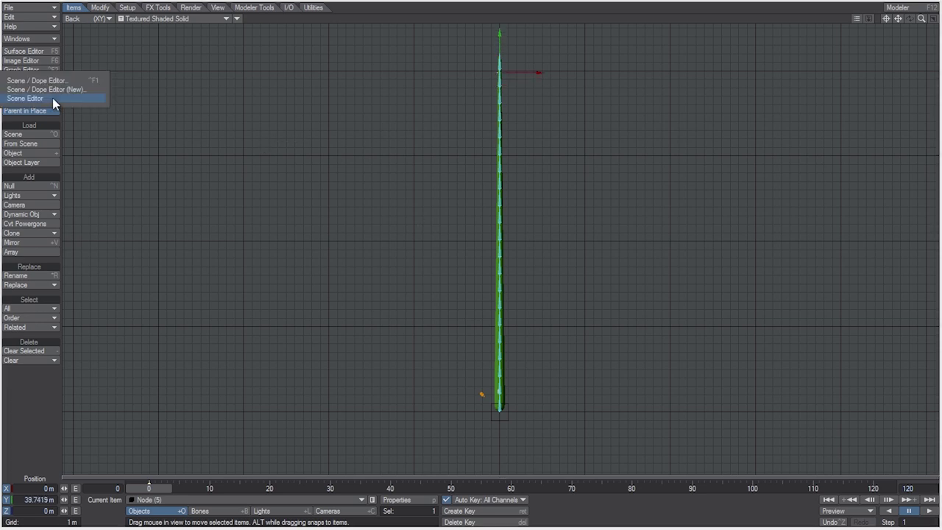
Select all five Node nulls in the Scene Editor and parent them to the Spline null.
{"action": "left_click", "coordinate": [53, 99]}
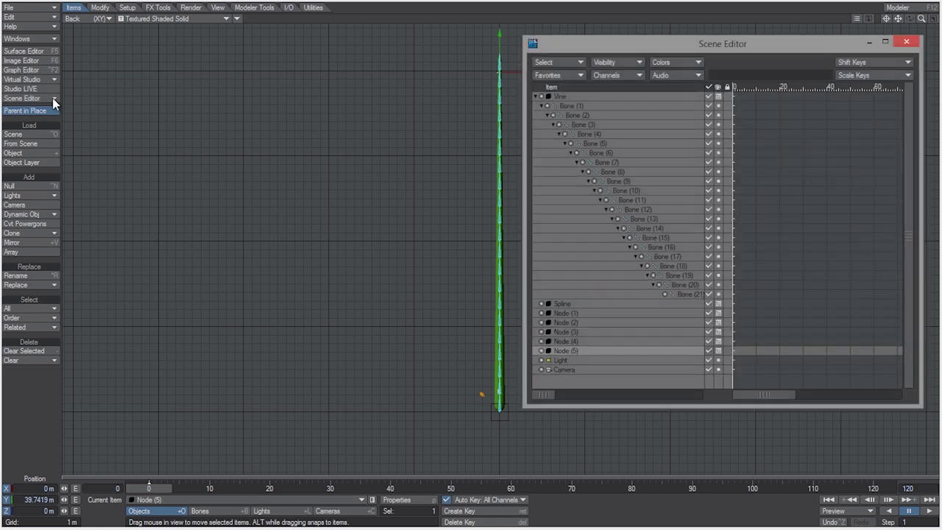
{"action": "left_click", "coordinate": [595, 316], "text": "shift"}
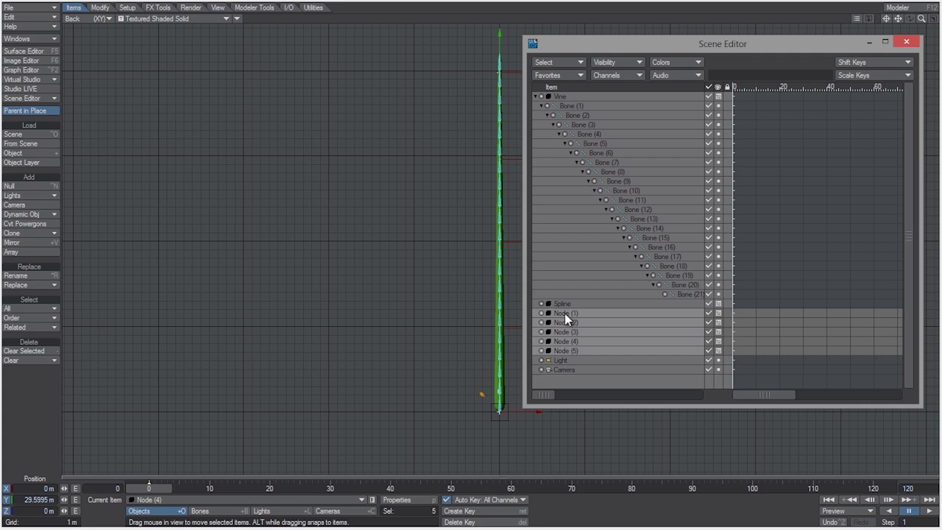
{"action": "left_click_drag", "start_coordinate": [564, 313], "coordinate": [565, 303]}
Select all 21 vine bones and set their Spline Control to the Spline null in Motion Options.
{"action": "left_click", "coordinate": [684, 294]}
{"action": "key", "text": "y"}
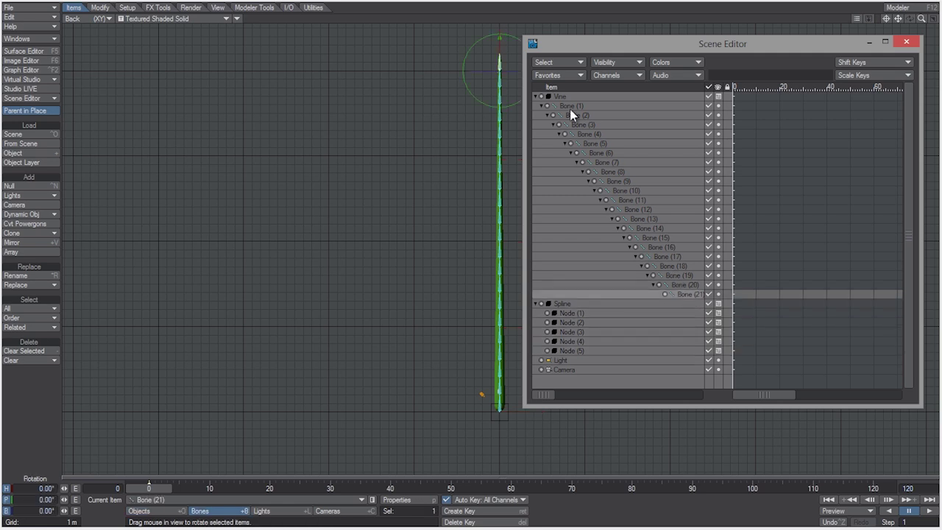
{"action": "left_click", "coordinate": [572, 108], "text": "shift"}
{"action": "key", "text": "m"}
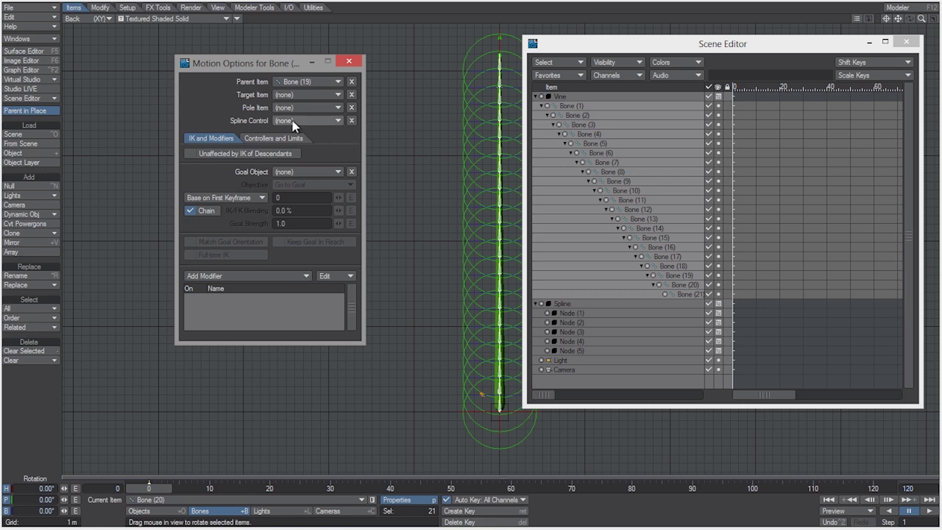
{"action": "left_click", "coordinate": [321, 120]}
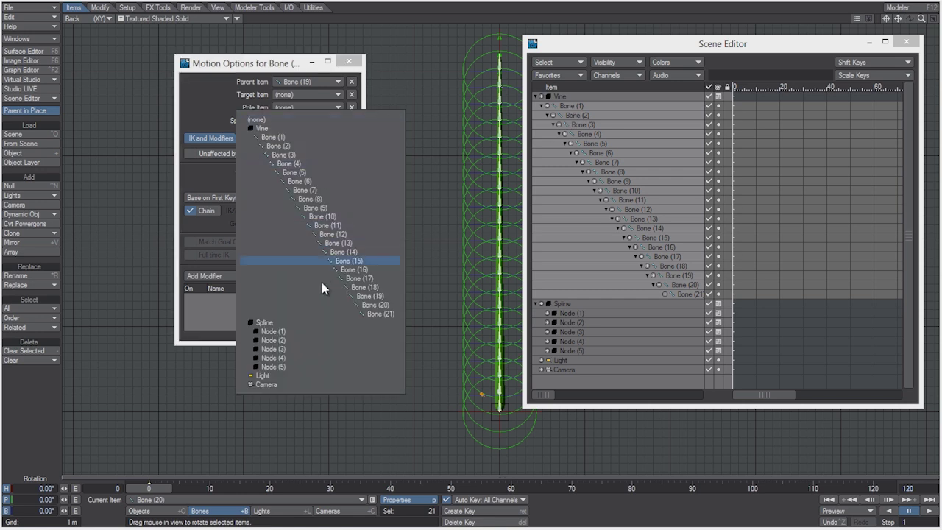
{"action": "left_click", "coordinate": [315, 324]}
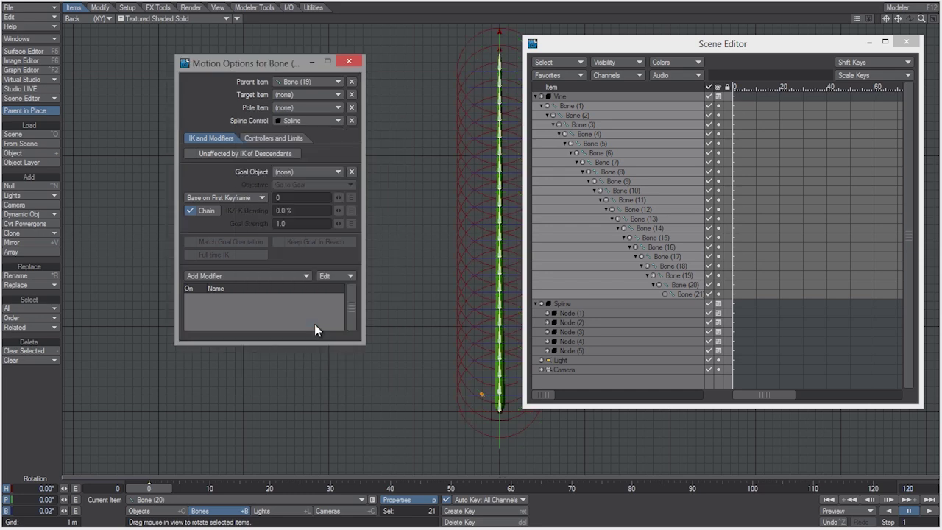
{"action": "left_click", "coordinate": [348, 61]}
{"action": "left_click", "coordinate": [906, 42]}
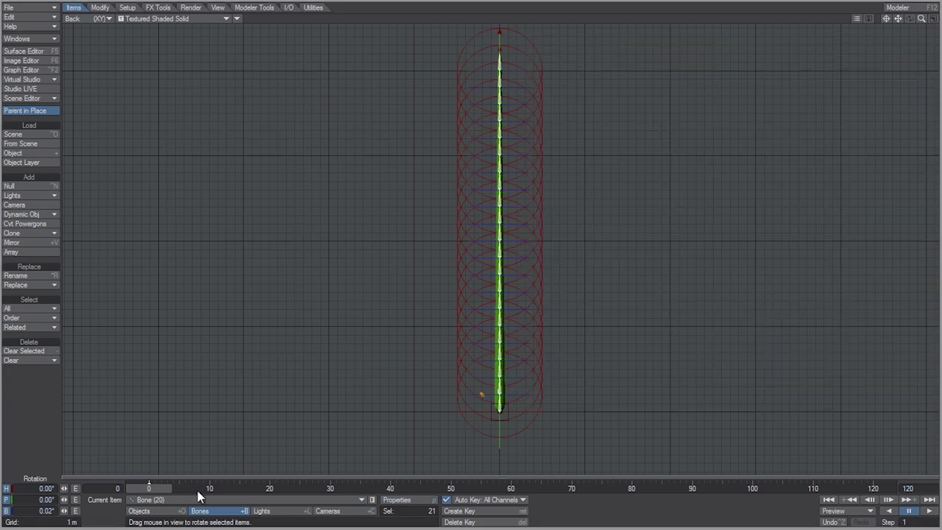
Test the spline control by moving Node (3) to about 3.7 m on X, and undo the move.
{"action": "left_click", "coordinate": [174, 511]}
{"action": "left_click", "coordinate": [181, 501]}
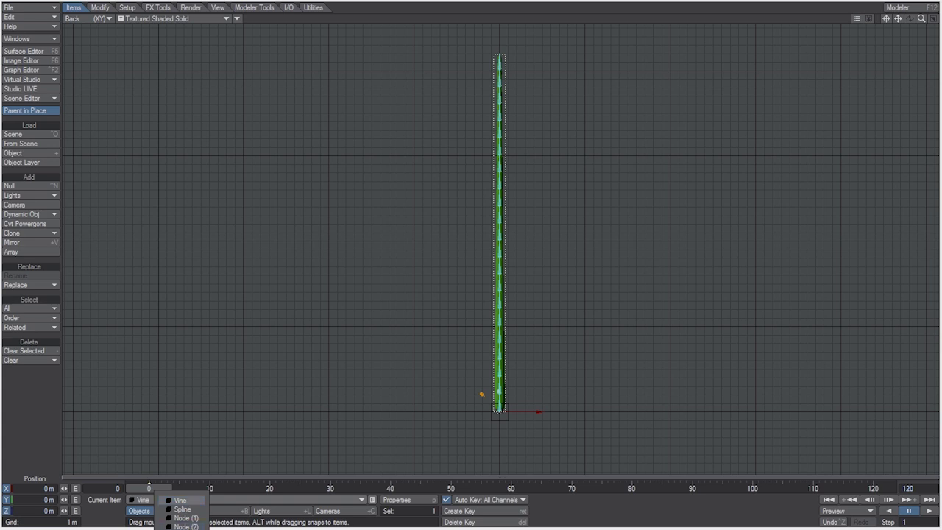
{"action": "left_click", "coordinate": [186, 526]}
{"action": "left_click_drag", "start_coordinate": [500, 242], "coordinate": [531, 242]}
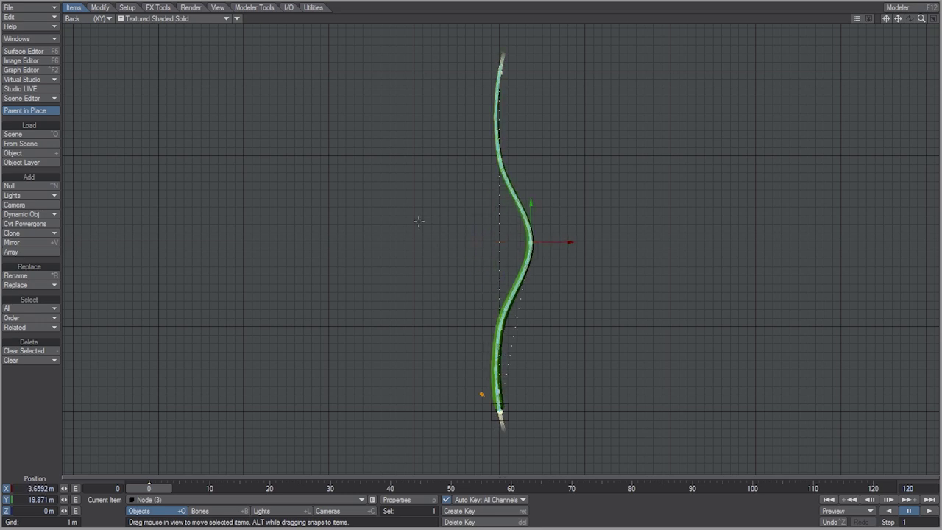
{"action": "key", "text": "ctrl+z"}
Bend the vine into an S-curve by offsetting its middle nodes sideways, with Node (2) at about -2.1 m and Node (3) at about 2.4 m on X.
{"action": "key", "text": "Up"}
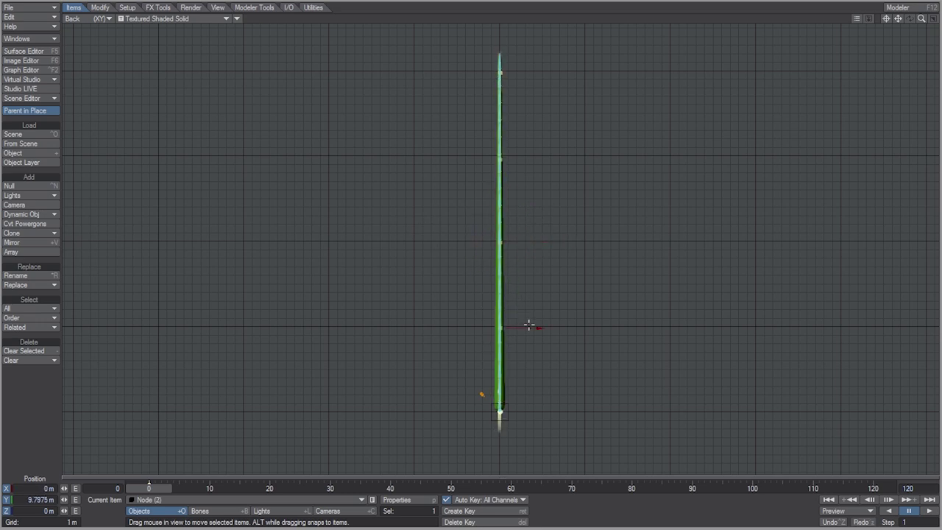
{"action": "mouse_move", "coordinate": [499, 327]}
{"action": "left_mouse_down"}
{"action": "mouse_move", "coordinate": [456, 327]}
{"action": "mouse_move", "coordinate": [542, 328]}
{"action": "mouse_move", "coordinate": [482, 327]}
{"action": "left_mouse_up"}
{"action": "key", "text": "ctrl+z"}
{"action": "key", "text": "Up"}
{"action": "key", "text": "Down"}
{"action": "key", "text": "Down"}
{"action": "key", "text": "Down"}
{"action": "left_click_drag", "start_coordinate": [500, 159], "coordinate": [469, 158]}
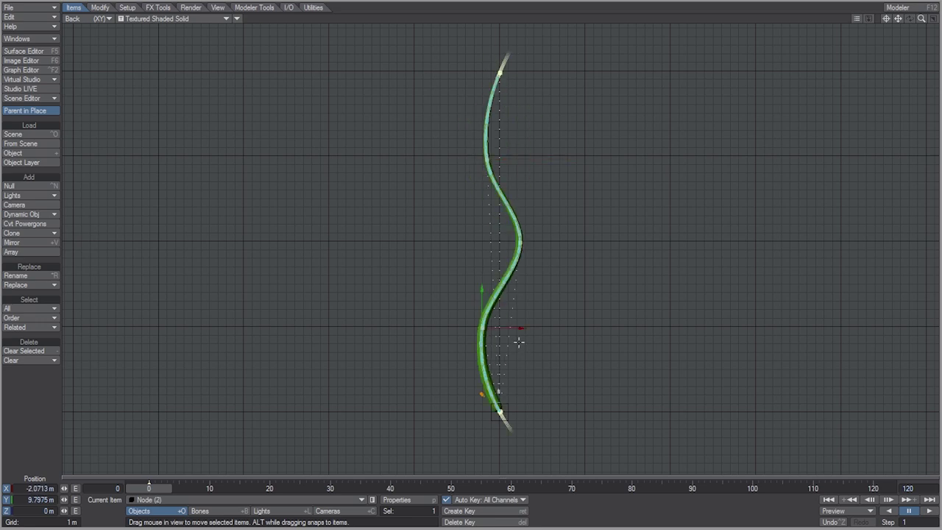
Reverse the vine's curve by moving Node (2) to positive X, Node (3) to negative X and Node (4) to about 0.76 m on X.
{"action": "left_click_drag", "start_coordinate": [518, 341], "coordinate": [533, 341]}
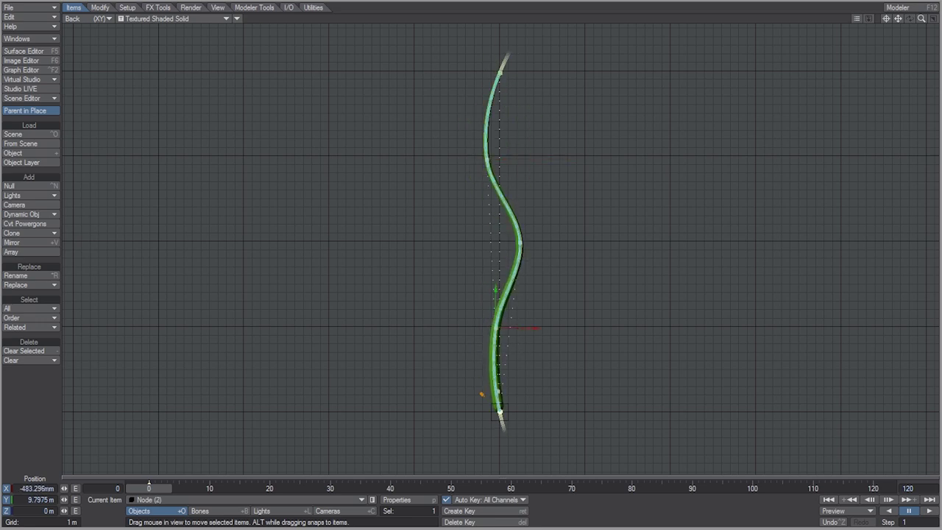
{"action": "left_click_drag", "start_coordinate": [497, 315], "coordinate": [521, 314]}
{"action": "key", "text": "Down"}
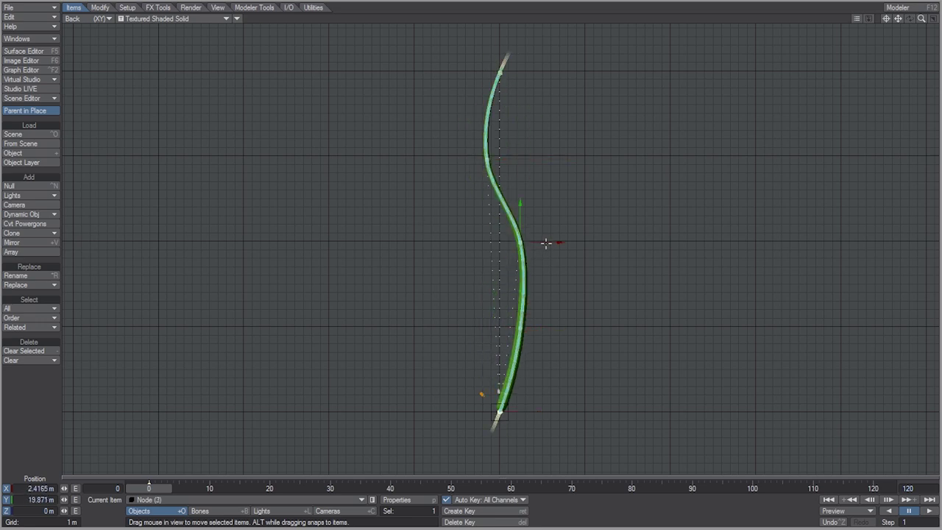
{"action": "left_click_drag", "start_coordinate": [552, 239], "coordinate": [516, 239]}
{"action": "key", "text": "Down"}
{"action": "left_click_drag", "start_coordinate": [516, 159], "coordinate": [536, 159]}
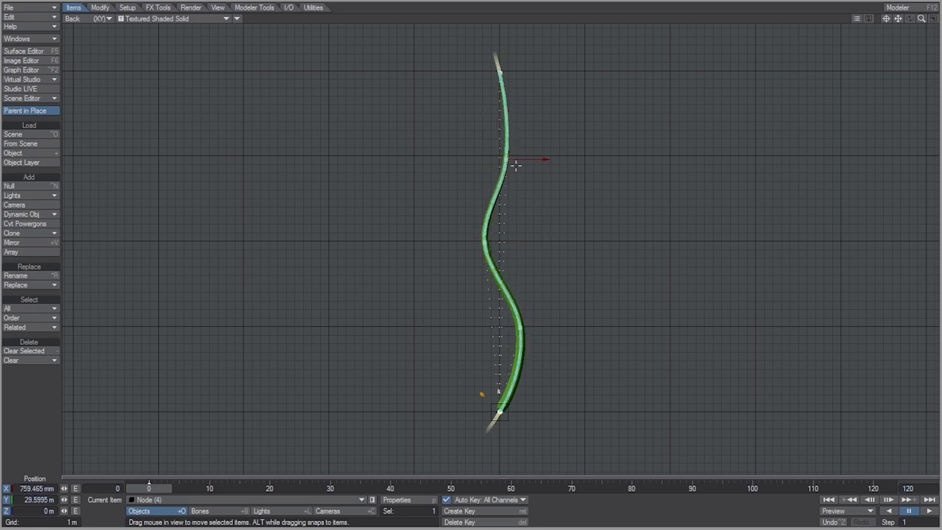
Turn off the viewport's bone x-ray display and add Morph Mixer to the Vine object's deformations.
{"action": "left_click", "coordinate": [238, 20]}
{"action": "left_click", "coordinate": [234, 54]}
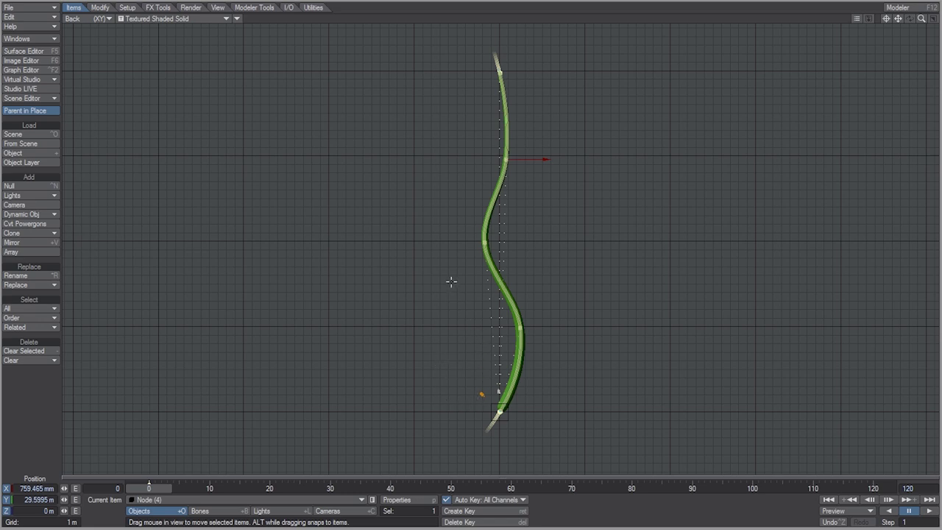
{"action": "left_click", "coordinate": [225, 500]}
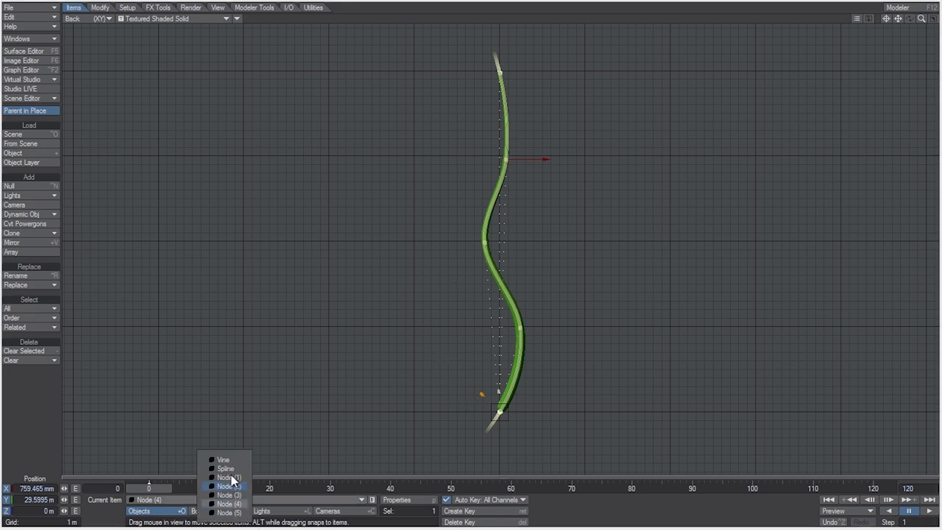
{"action": "left_click", "coordinate": [224, 460]}
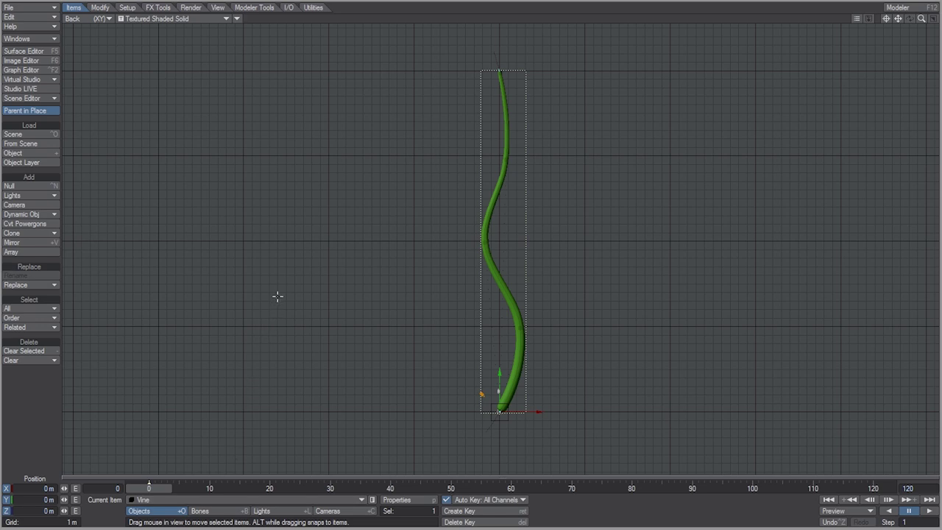
{"action": "key", "text": "p"}
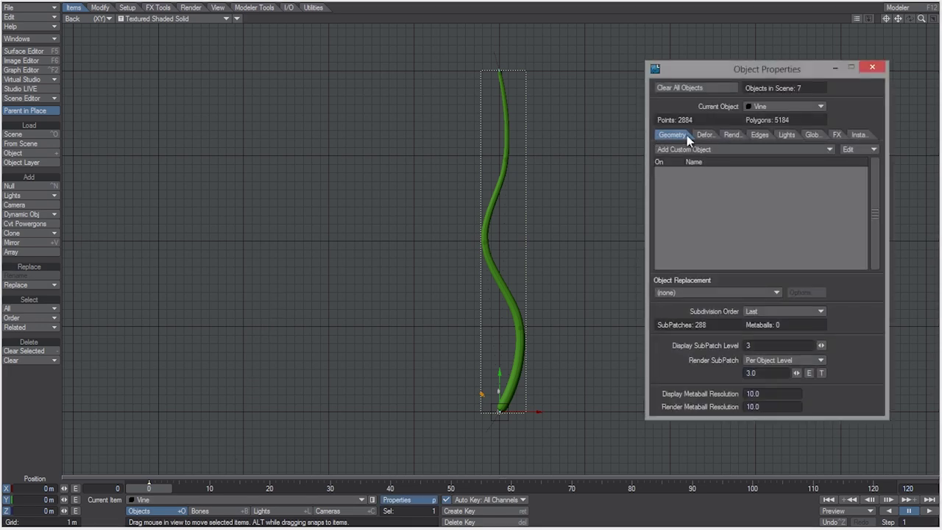
{"action": "left_click", "coordinate": [708, 136]}
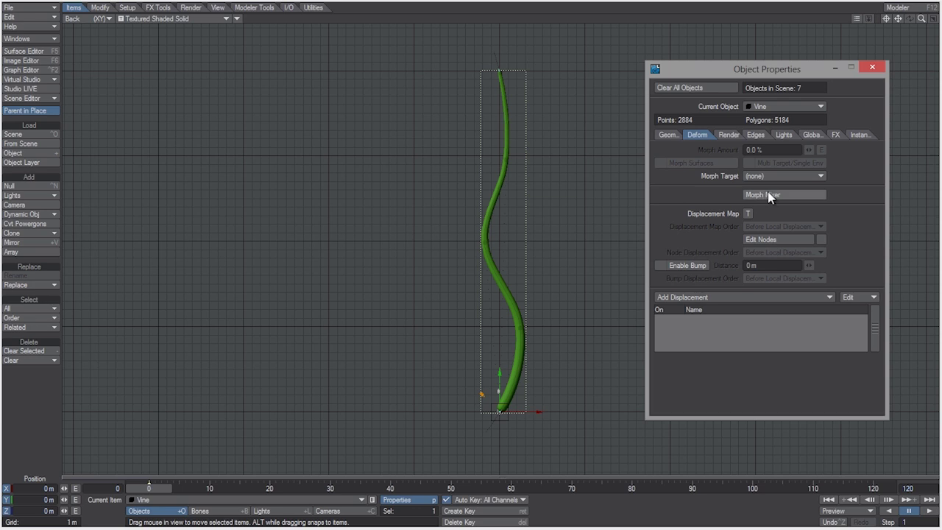
{"action": "left_click", "coordinate": [789, 195]}
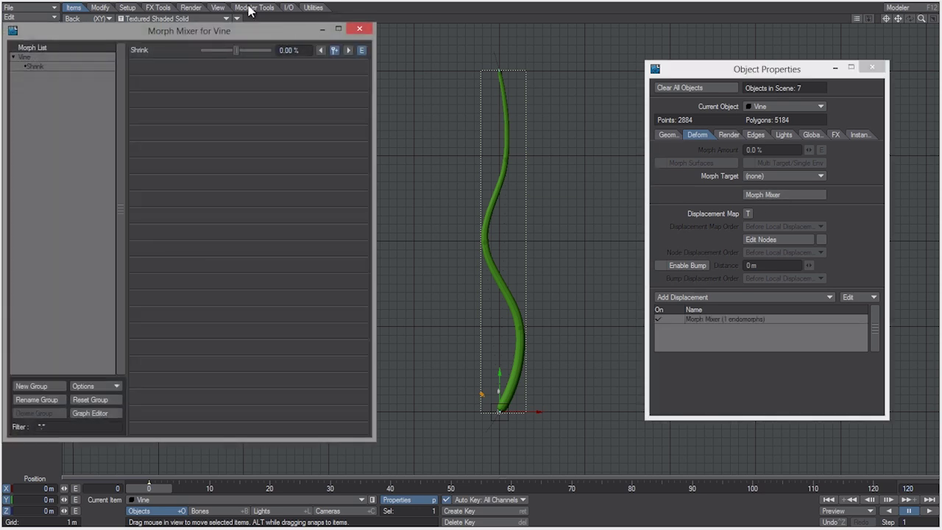
Test the Vine's Shrink morph at about 60% and reset it to 0%.
{"action": "left_click_drag", "start_coordinate": [261, 30], "coordinate": [285, 44]}
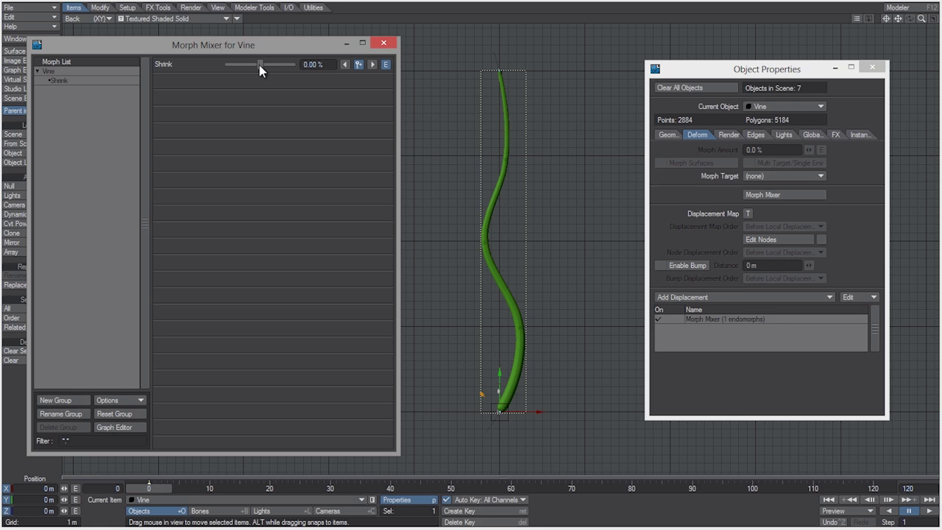
{"action": "left_click_drag", "start_coordinate": [259, 68], "coordinate": [301, 63]}
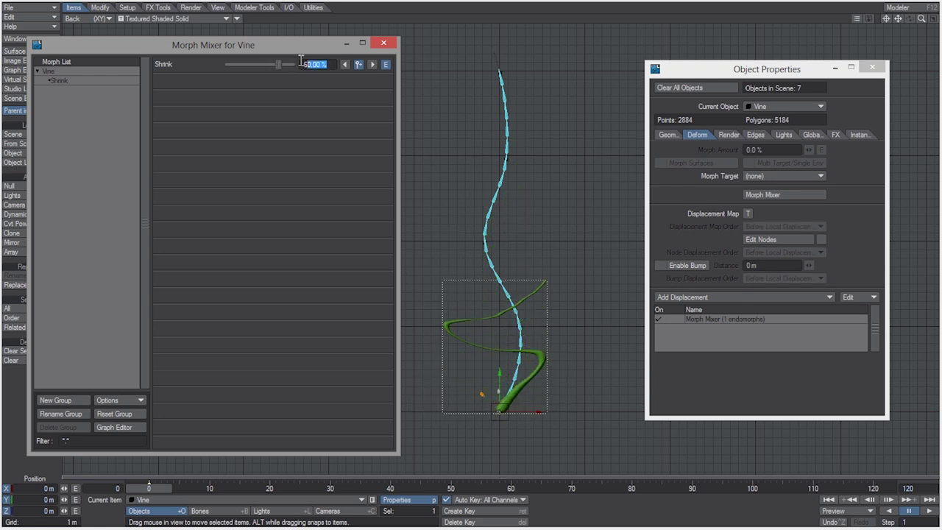
{"action": "type", "text": "0"}
{"action": "key", "text": "Return"}
Enable Use Morphed Positions in the Vine's bone properties.
{"action": "left_click", "coordinate": [220, 510]}
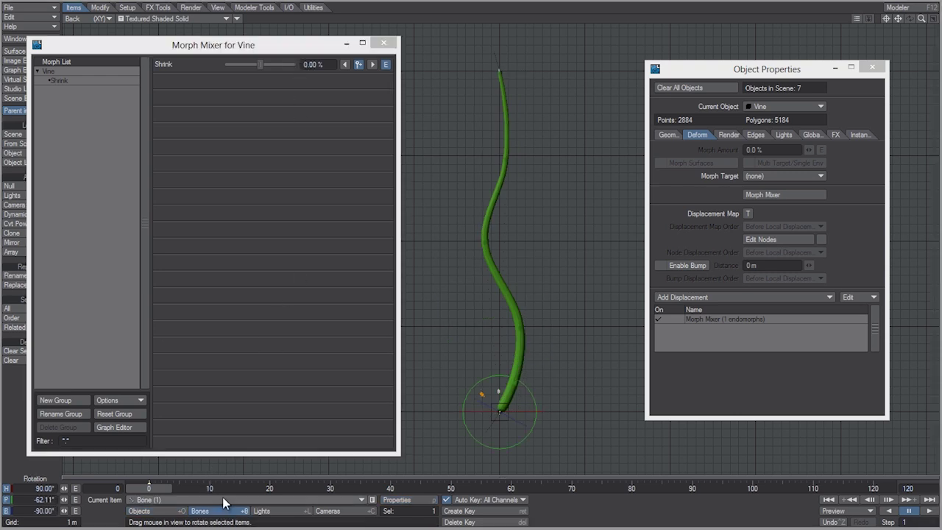
{"action": "key", "text": "p"}
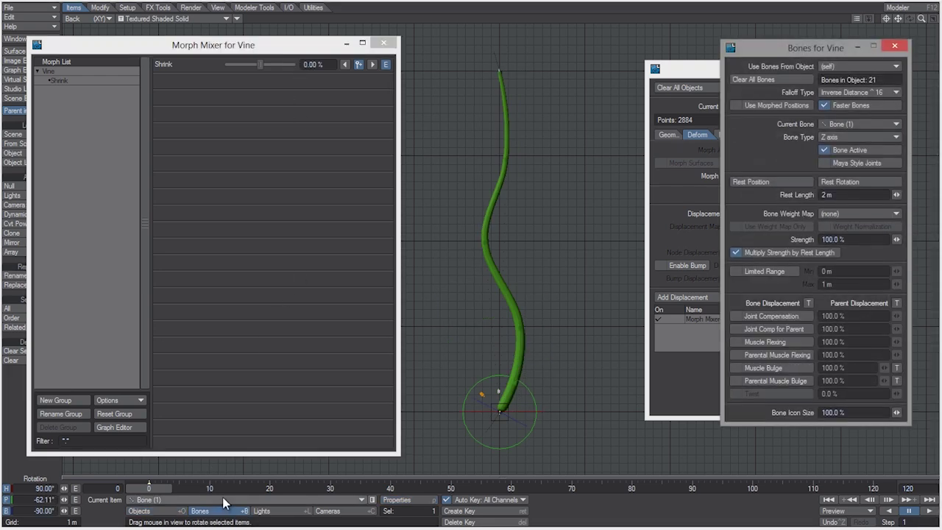
{"action": "left_click", "coordinate": [752, 107]}
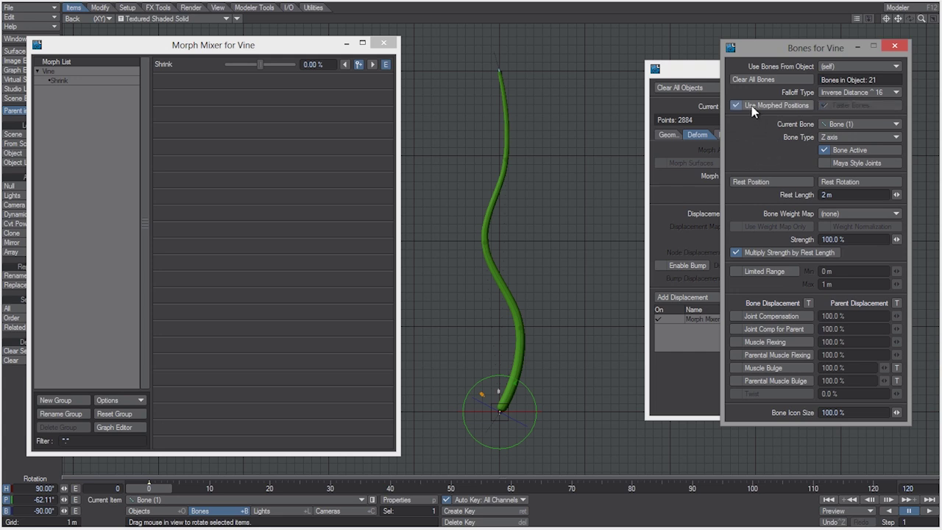
Keyframe the Vine's Shrink morph at 100% on frame 0 and at 0% on frame 90.
{"action": "left_click", "coordinate": [894, 44]}
{"action": "left_click_drag", "start_coordinate": [262, 69], "coordinate": [291, 62]}
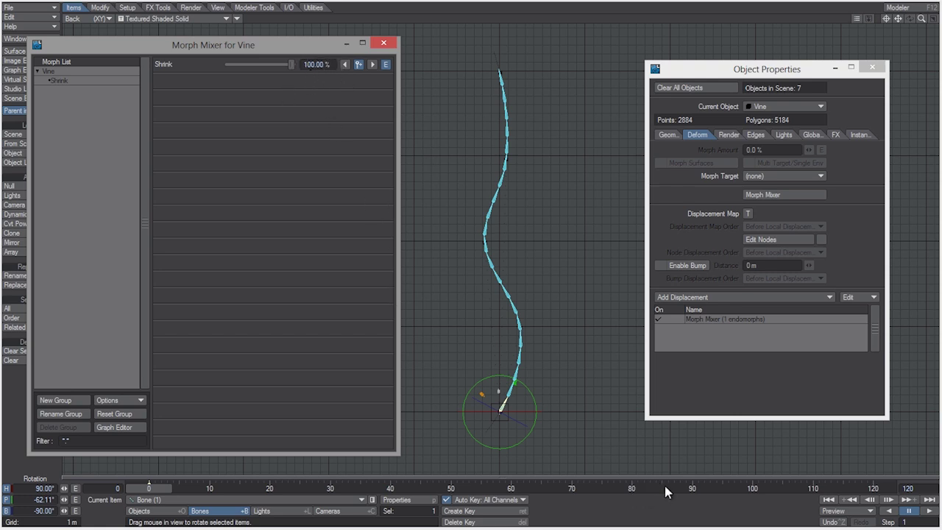
{"action": "left_click", "coordinate": [691, 490]}
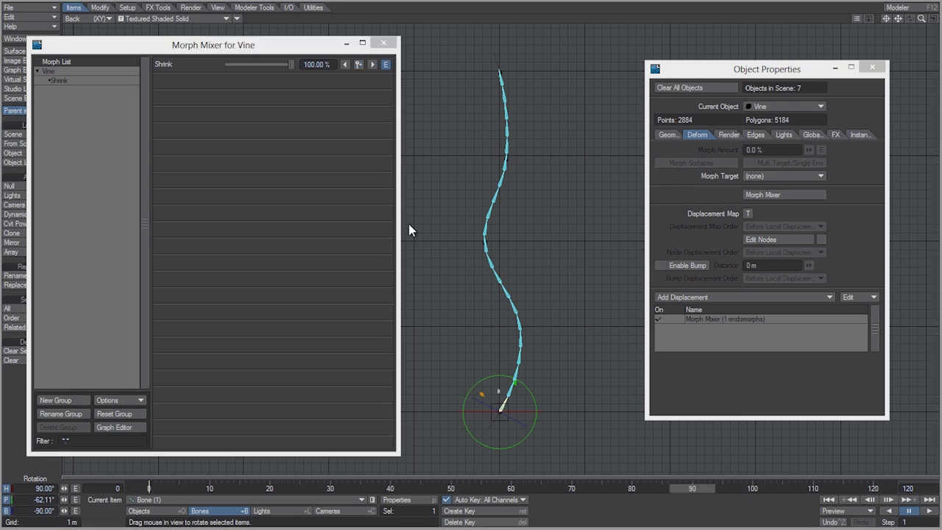
{"action": "left_click", "coordinate": [334, 64]}
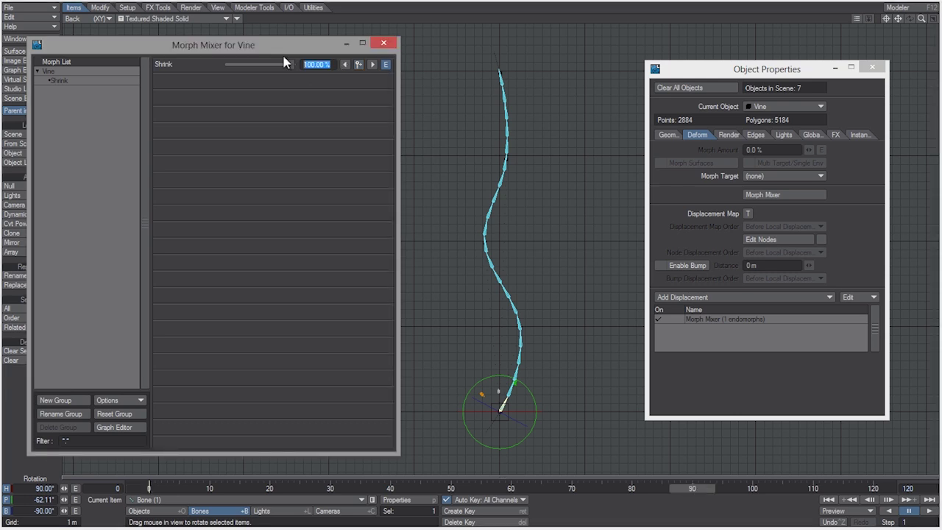
{"action": "type", "text": "0"}
{"action": "key", "text": "Return"}
Play back and scrub the timeline to preview the vine's growth.
{"action": "left_click_drag", "start_coordinate": [694, 489], "coordinate": [149, 490]}
{"action": "left_click", "coordinate": [925, 511]}
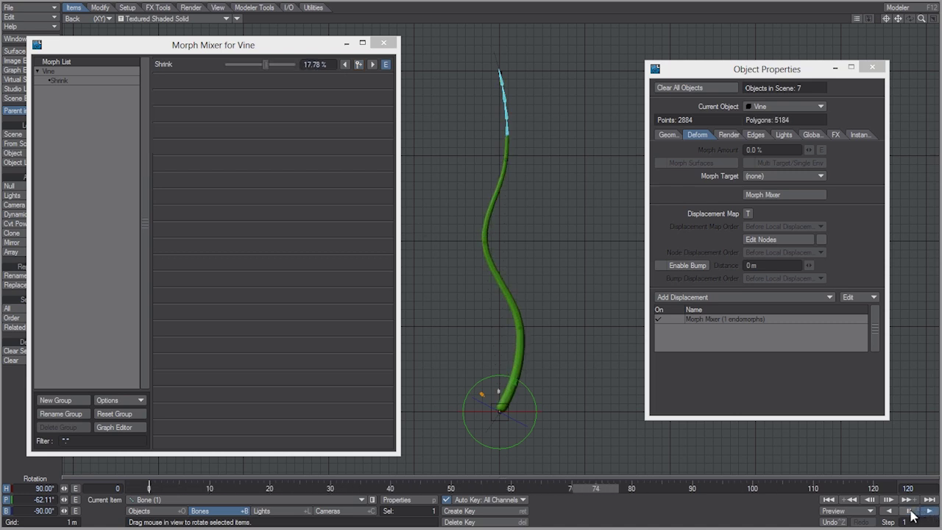
{"action": "left_click", "coordinate": [910, 511]}
{"action": "left_click_drag", "start_coordinate": [727, 488], "coordinate": [703, 488]}
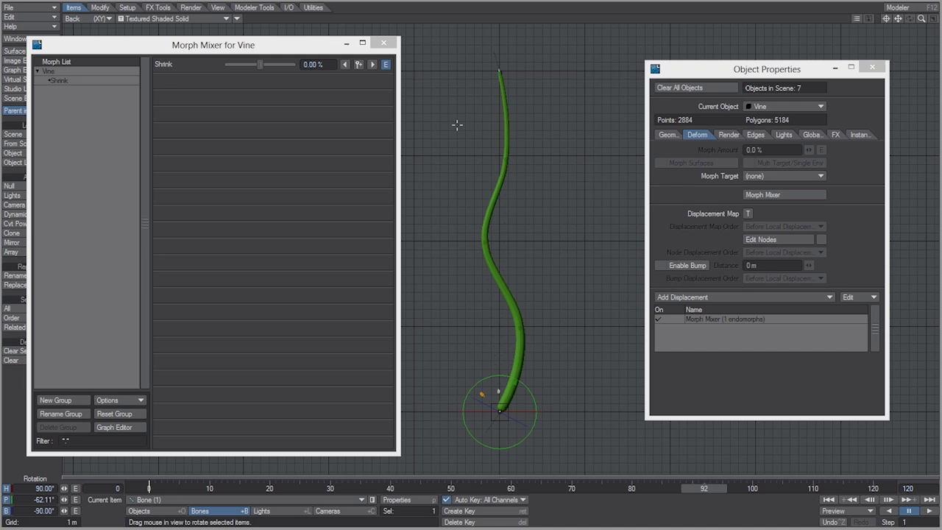
Switch the viewport to VPR rendering and open the Surface Editor on the Vine's Default surface, closing the morph and object settings.
{"action": "left_click", "coordinate": [384, 43]}
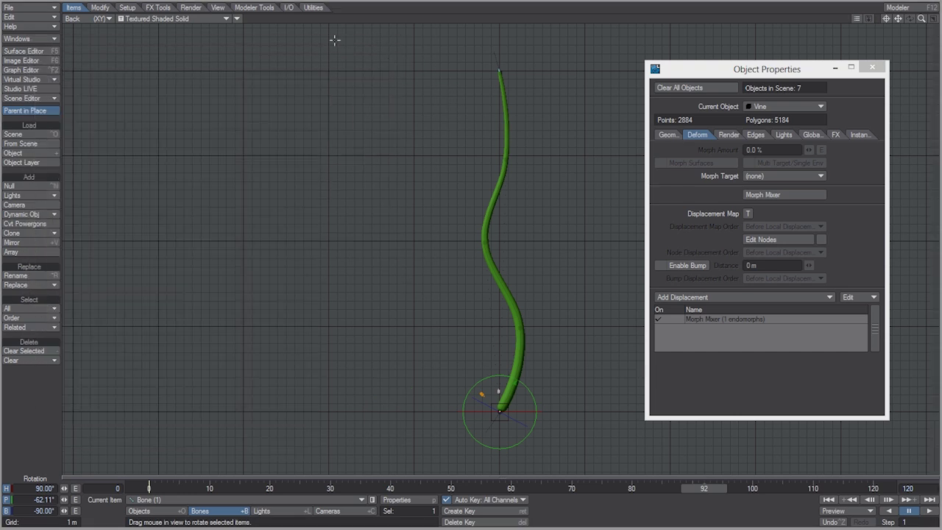
{"action": "left_click", "coordinate": [209, 19]}
{"action": "left_click", "coordinate": [217, 37]}
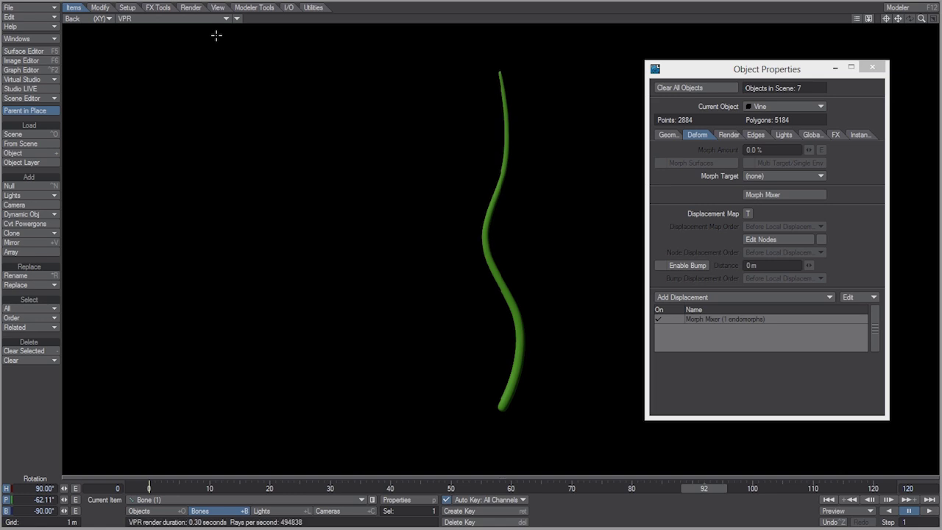
{"action": "left_click", "coordinate": [23, 51]}
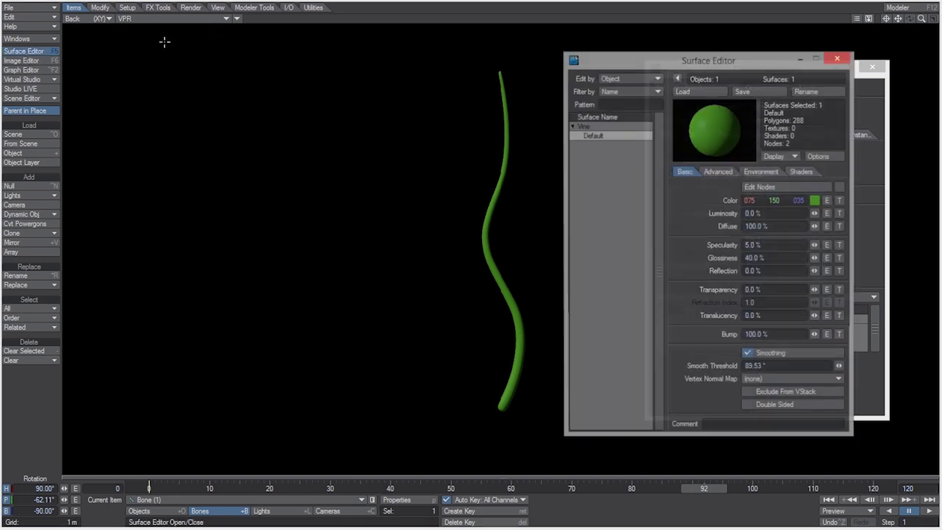
{"action": "left_click_drag", "start_coordinate": [665, 56], "coordinate": [534, 57]}
{"action": "left_click_drag", "start_coordinate": [414, 67], "coordinate": [214, 62]}
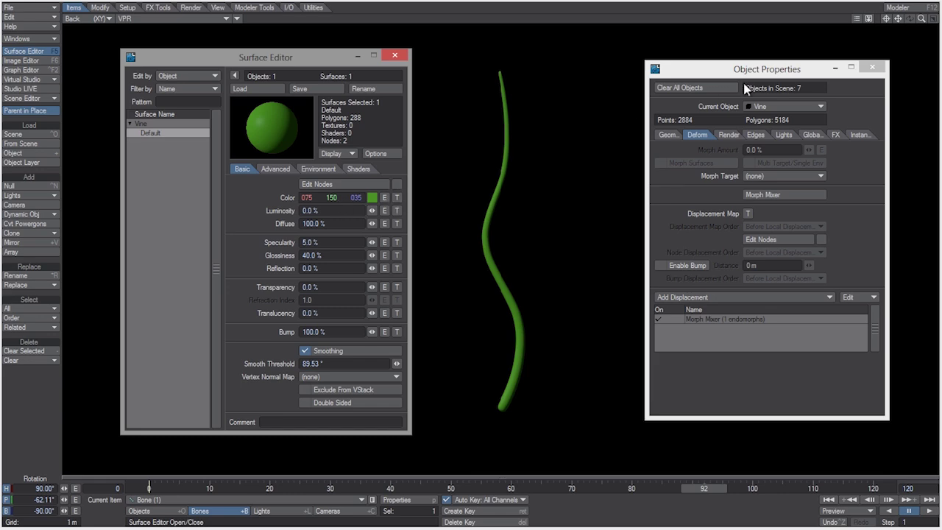
{"action": "left_click", "coordinate": [873, 66]}
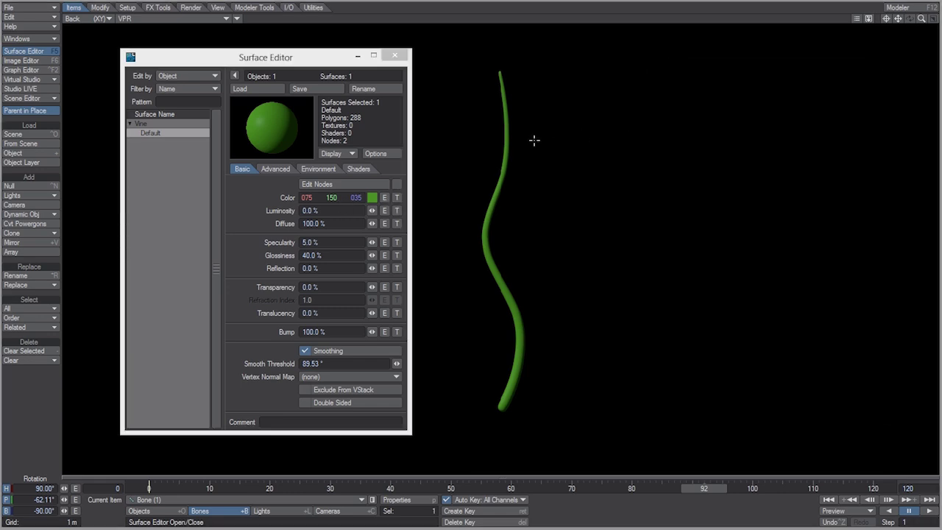
Add a Gradient texture to the surface color, driven by the Vine weight map.
{"action": "left_click", "coordinate": [396, 197]}
{"action": "left_click_drag", "start_coordinate": [305, 67], "coordinate": [792, 58]}
{"action": "left_click", "coordinate": [815, 79]}
{"action": "left_click", "coordinate": [816, 94]}
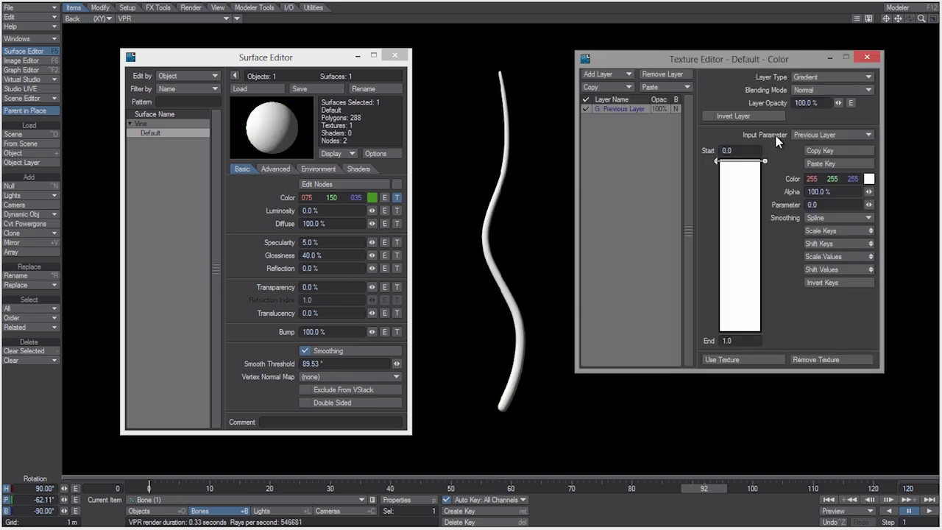
{"action": "left_click", "coordinate": [809, 132]}
{"action": "left_click", "coordinate": [791, 253]}
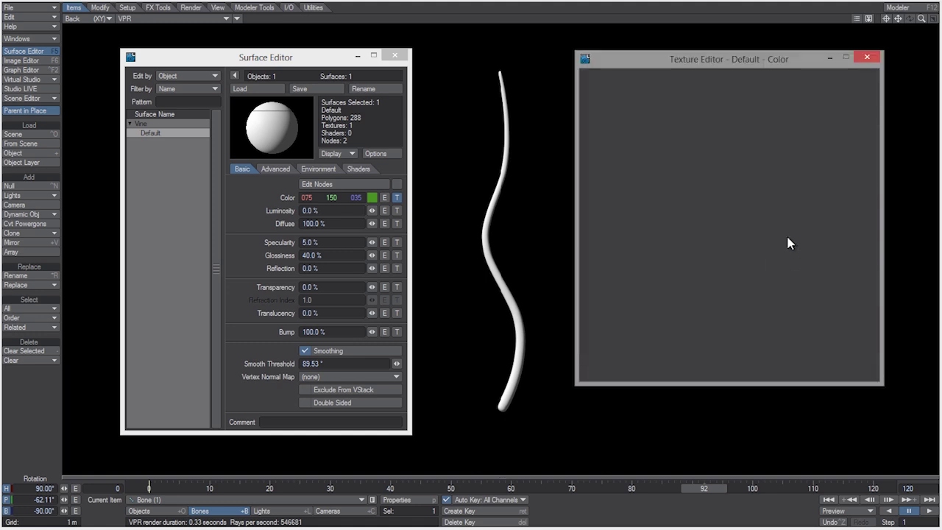
{"action": "left_click", "coordinate": [818, 147]}
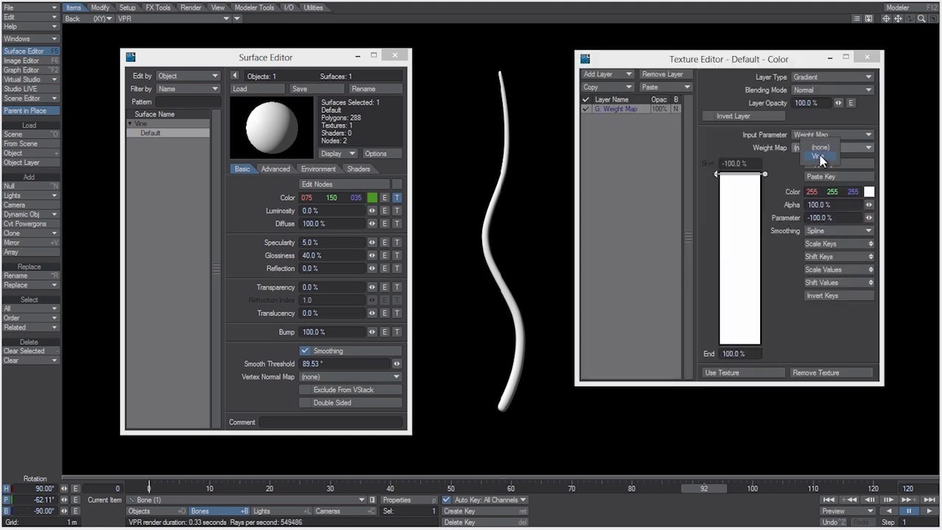
{"action": "left_click", "coordinate": [826, 156]}
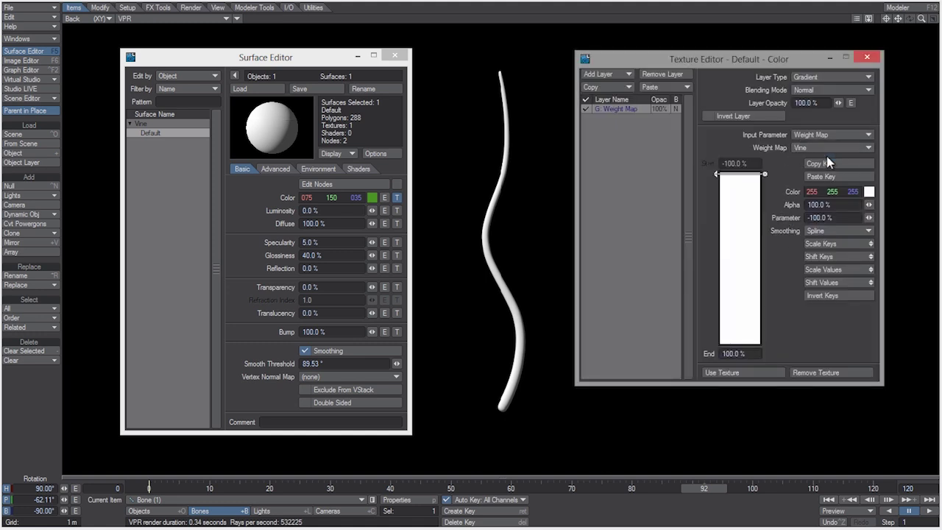
Set the gradient's starting key to a brown color of 085, 072, 021.
{"action": "left_click", "coordinate": [868, 193]}
{"action": "left_click", "coordinate": [518, 341]}
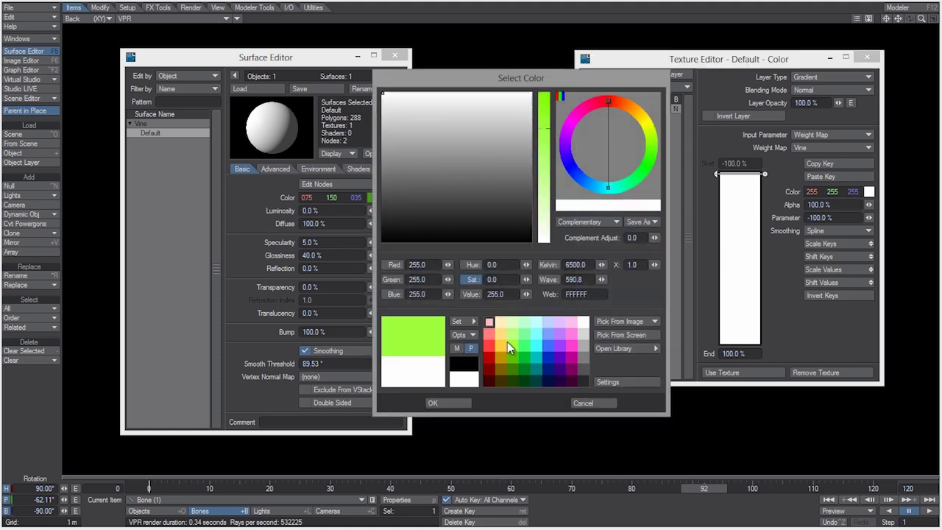
{"action": "left_click_drag", "start_coordinate": [416, 171], "coordinate": [402, 192]}
{"action": "left_click", "coordinate": [441, 403]}
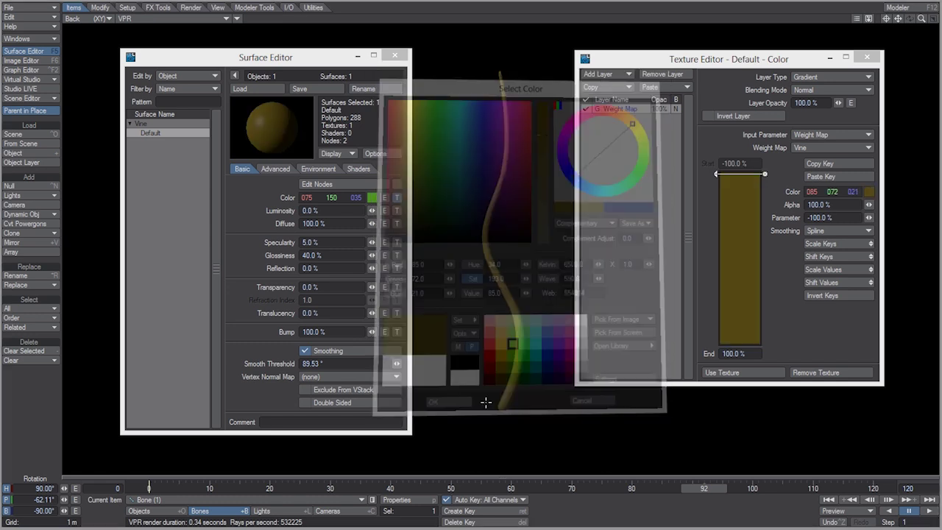
Add a brown middle key at about 50% and a green 039, 098, 000 end key at 100%, and apply the texture.
{"action": "left_click_drag", "start_coordinate": [741, 193], "coordinate": [746, 258]}
{"action": "left_click_drag", "start_coordinate": [748, 331], "coordinate": [748, 355]}
{"action": "left_click_drag", "start_coordinate": [813, 192], "coordinate": [850, 194]}
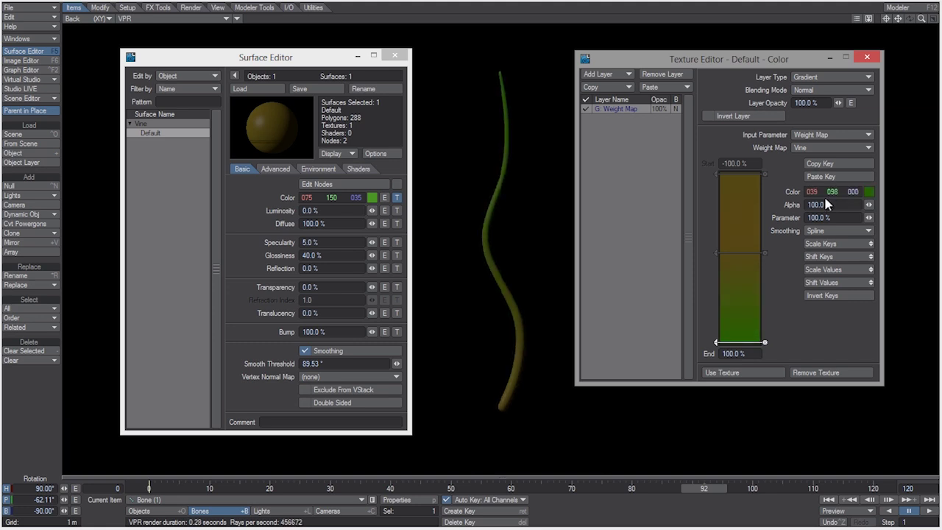
{"action": "left_click_drag", "start_coordinate": [742, 237], "coordinate": [751, 306]}
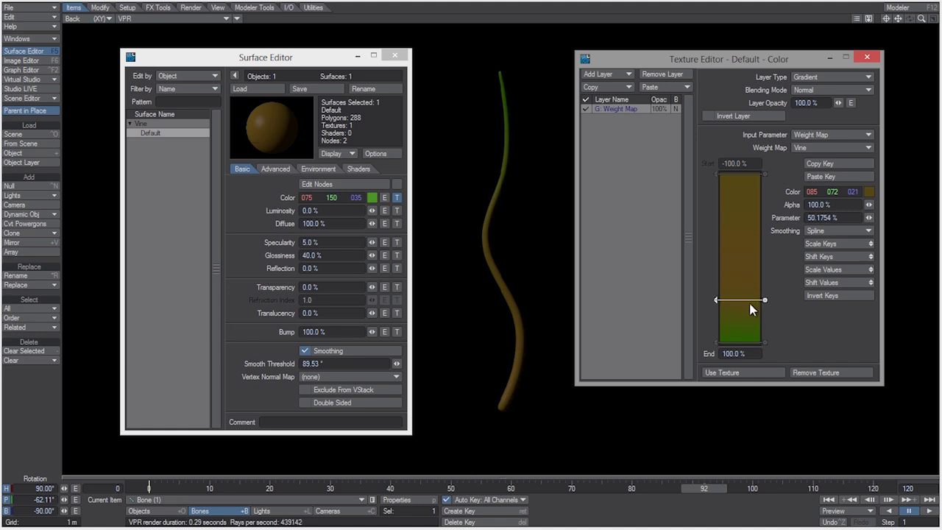
{"action": "left_click", "coordinate": [745, 376]}
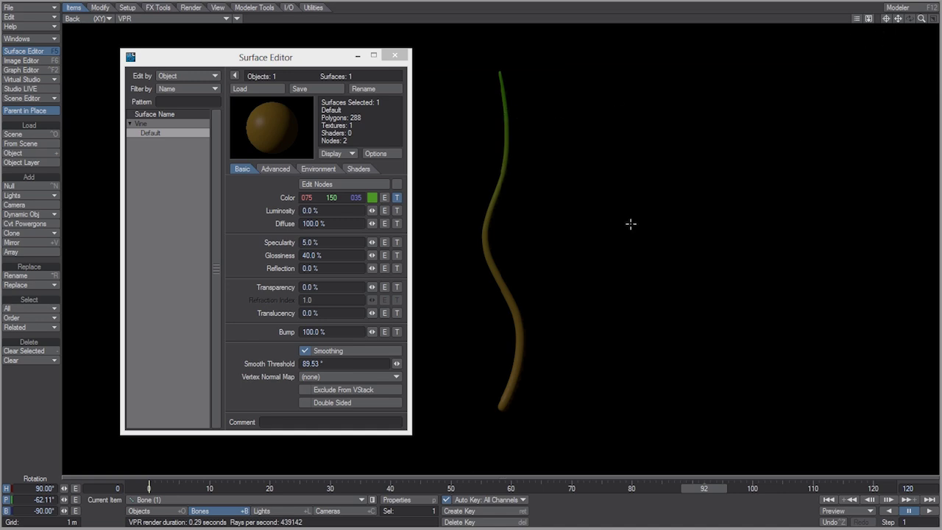
Add a procedural Turbulence texture to the surface's bump channel.
{"action": "left_click_drag", "start_coordinate": [921, 18], "coordinate": [419, 227]}
{"action": "left_click_drag", "start_coordinate": [898, 19], "coordinate": [419, 227]}
{"action": "left_click", "coordinate": [397, 333]}
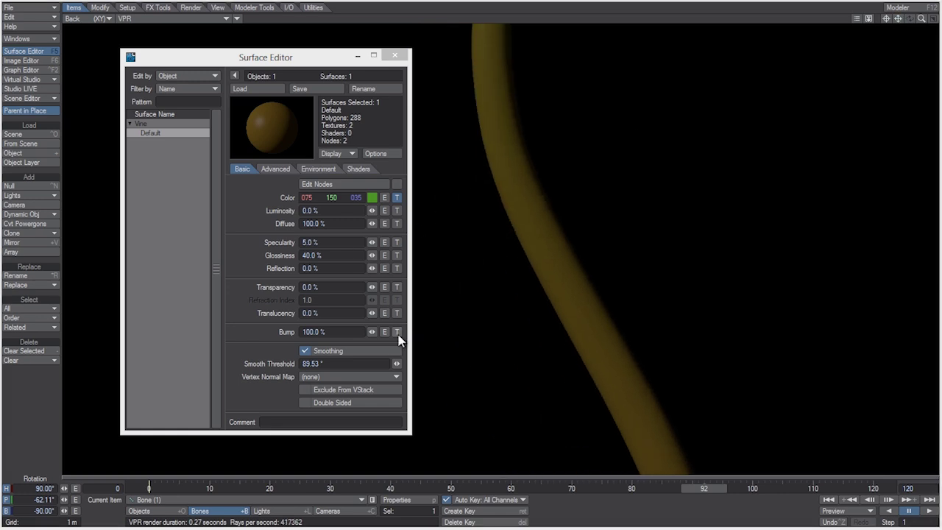
{"action": "left_click_drag", "start_coordinate": [734, 61], "coordinate": [747, 49]}
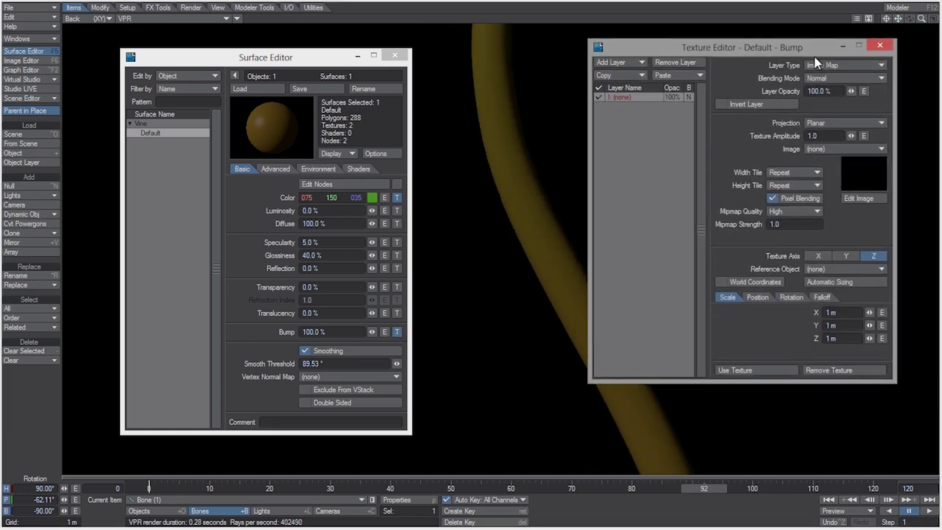
{"action": "left_click", "coordinate": [816, 65]}
{"action": "left_click", "coordinate": [822, 73]}
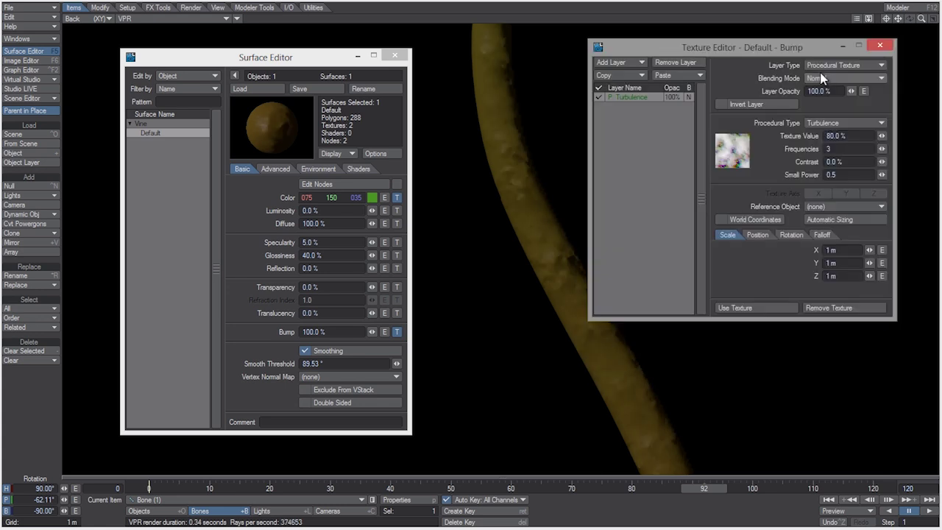
Set the Turbulence bump scale to 500 mm on X, Y and Z.
{"action": "left_click", "coordinate": [846, 250]}
{"action": "key", "text": "Tab"}
{"action": "type", "text": ".5"}
{"action": "key", "text": "Tab"}
{"action": "type", "text": ".5"}
{"action": "key", "text": "Return"}
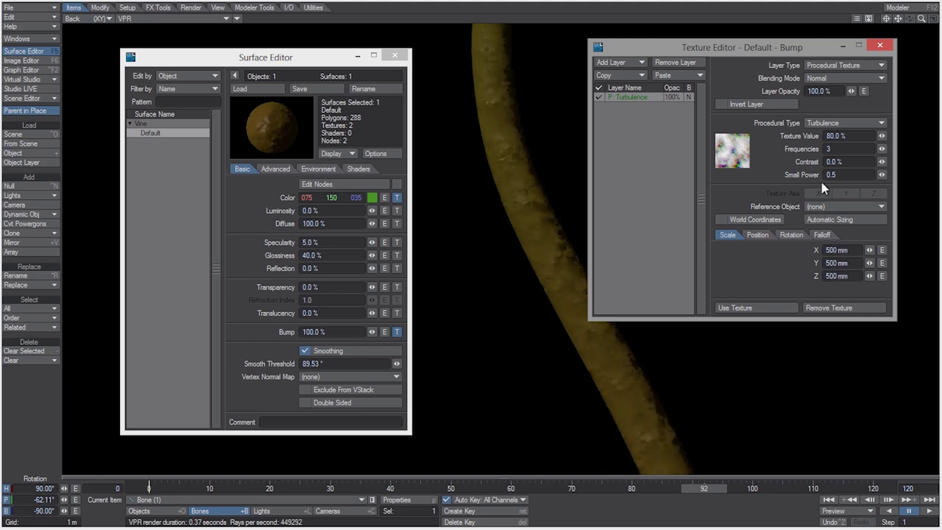
Set the Turbulence bump scale to 300 mm on X, Y and Z and close the texture settings.
{"action": "left_click", "coordinate": [857, 250]}
{"action": "type", "text": ".3"}
{"action": "key", "text": "Tab"}
{"action": "type", "text": ".3"}
{"action": "key", "text": "Tab"}
{"action": "type", "text": "."}
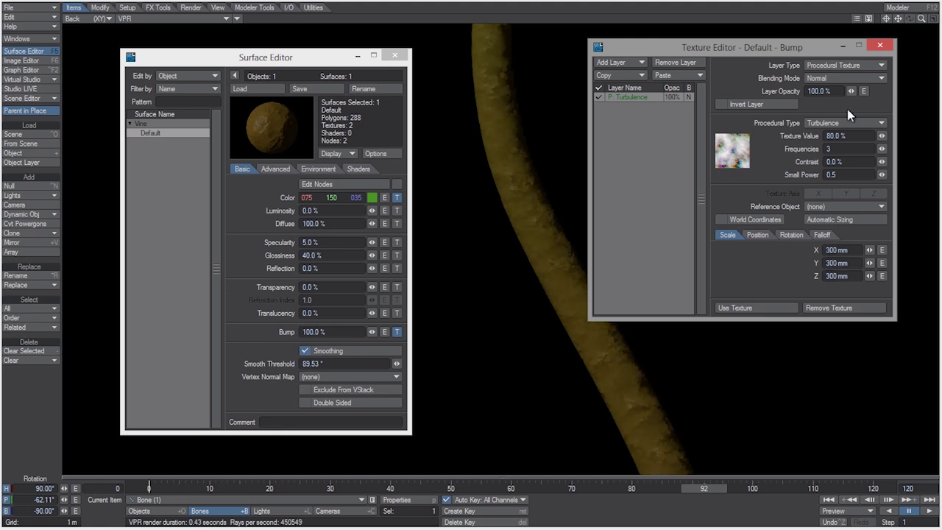
{"action": "left_click", "coordinate": [879, 45]}
Return the viewport to Textured Shaded Solid, close the Surface Editor and go back to frame 0.
{"action": "mouse_move", "coordinate": [921, 19]}
{"action": "left_mouse_down"}
{"action": "mouse_move", "coordinate": [846, 18]}
{"action": "mouse_move", "coordinate": [924, 21]}
{"action": "mouse_move", "coordinate": [897, 18]}
{"action": "mouse_move", "coordinate": [913, 25]}
{"action": "left_mouse_up"}
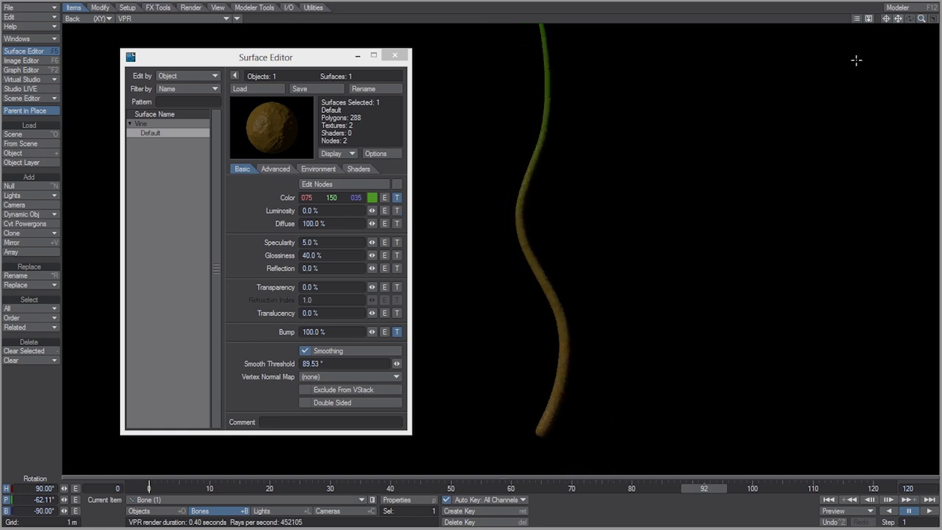
{"action": "left_click", "coordinate": [183, 21]}
{"action": "left_click", "coordinate": [176, 21]}
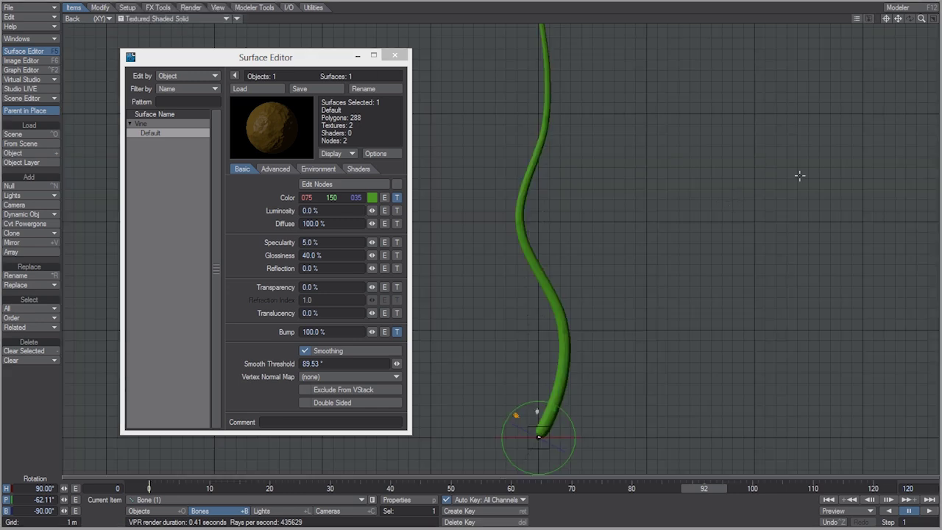
{"action": "left_click_drag", "start_coordinate": [922, 19], "coordinate": [883, 47]}
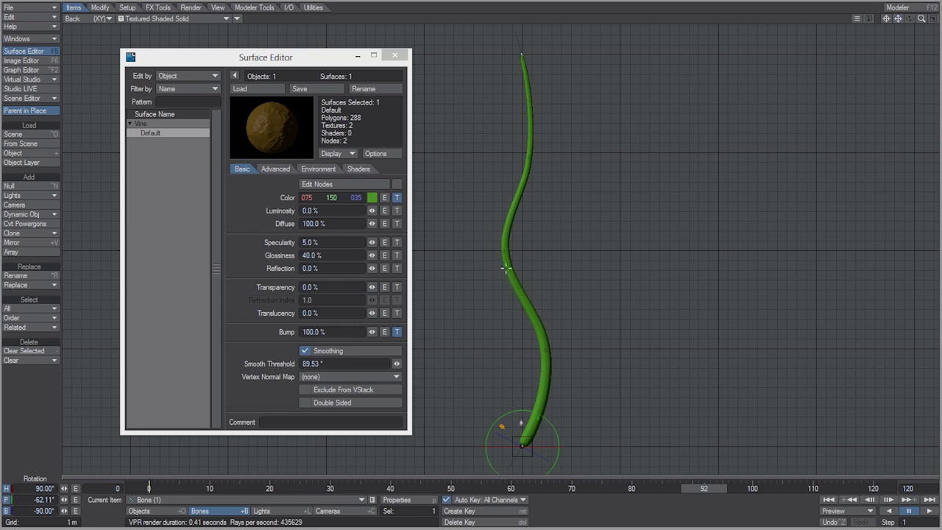
{"action": "left_click", "coordinate": [395, 55]}
{"action": "left_click", "coordinate": [149, 487]}
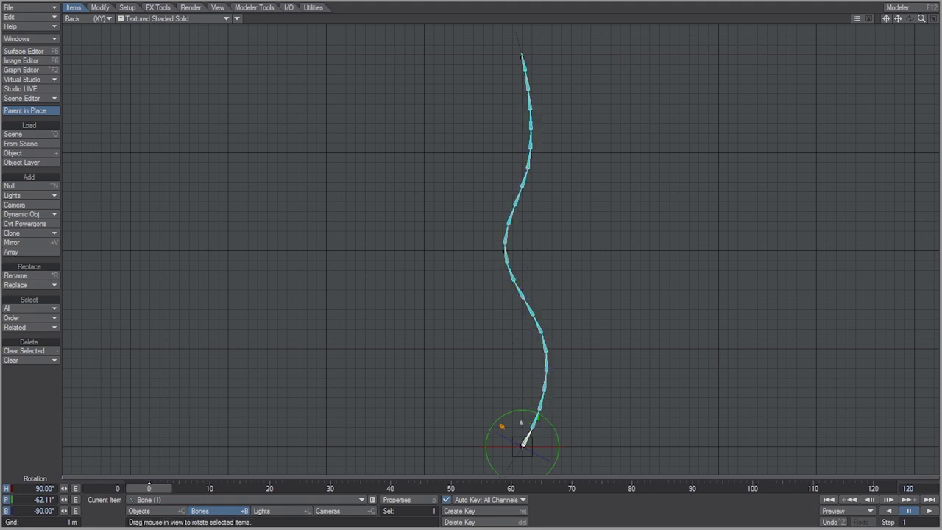
Load a second copy of the Vine object and add a bone to it with the default name.
{"action": "left_click", "coordinate": [37, 153]}
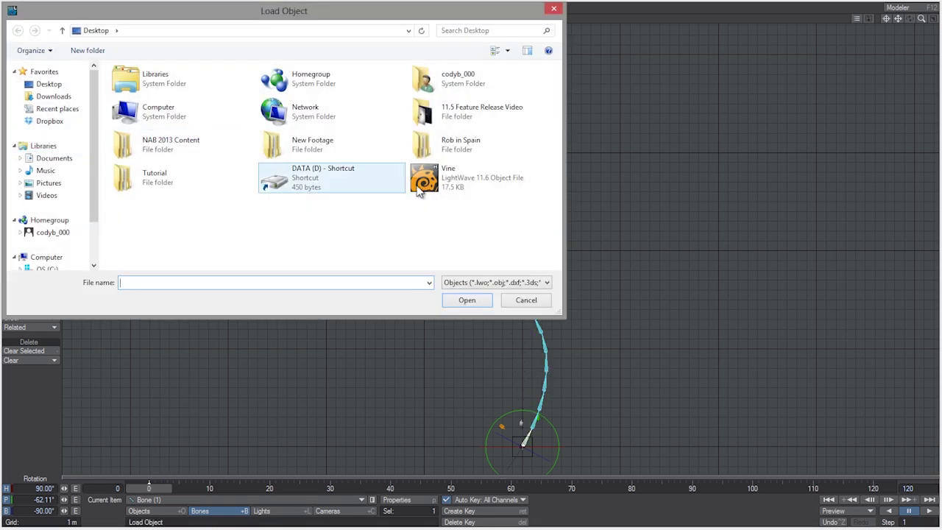
{"action": "double_click", "coordinate": [421, 186]}
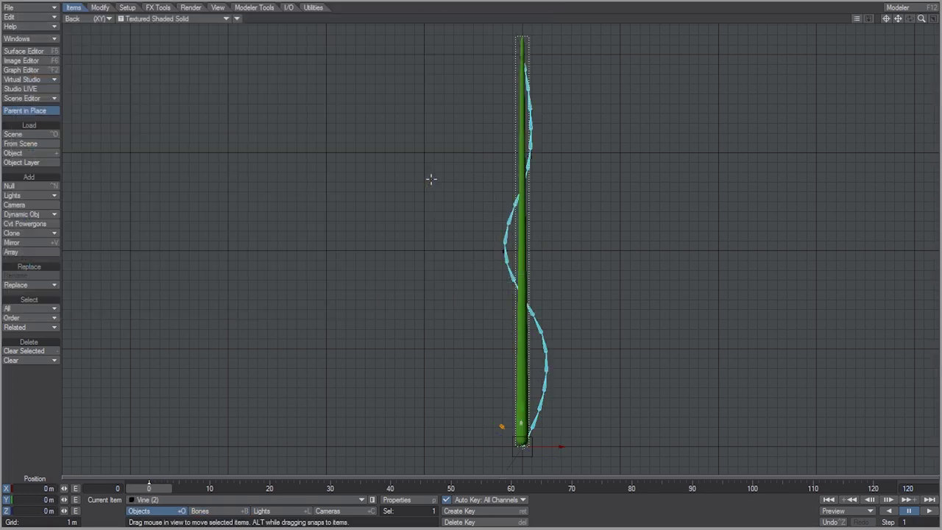
{"action": "left_click", "coordinate": [127, 7]}
{"action": "left_click", "coordinate": [44, 196]}
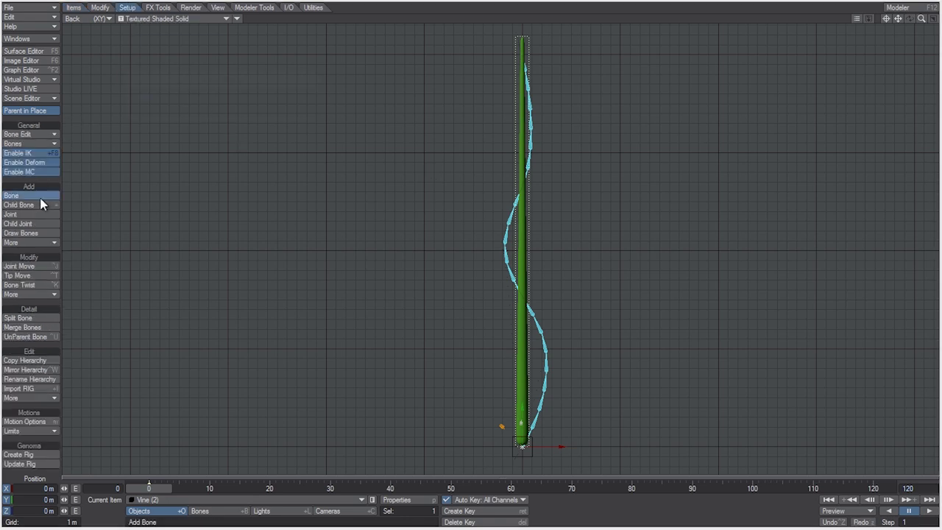
{"action": "left_click", "coordinate": [290, 97]}
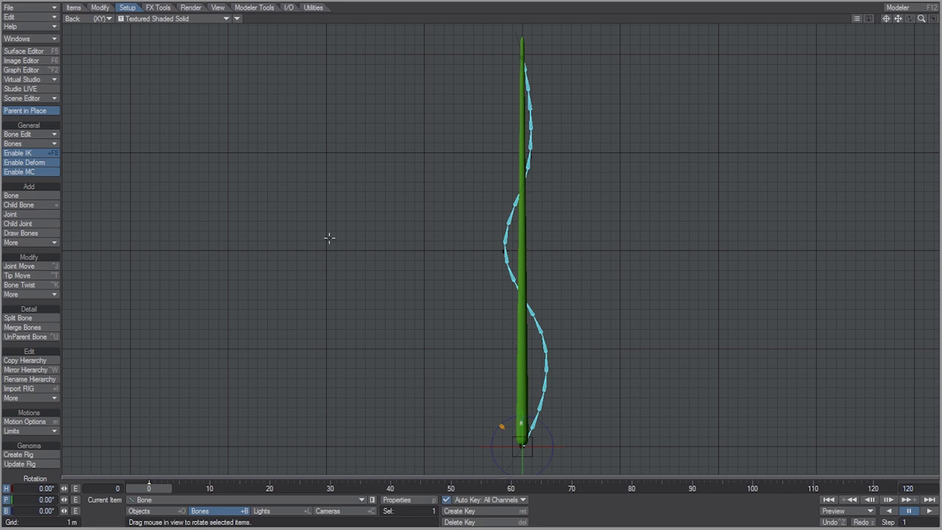
Turn on bone x-ray display and rotate the new bone to a heading of 90° and a pitch of -90°.
{"action": "left_click", "coordinate": [236, 18]}
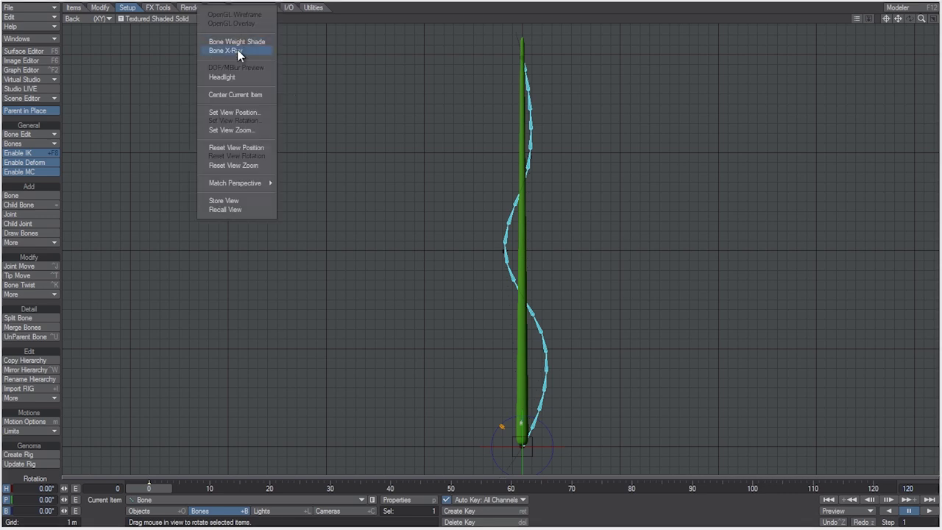
{"action": "left_click", "coordinate": [236, 51]}
{"action": "left_click_drag", "start_coordinate": [503, 251], "coordinate": [417, 221]}
{"action": "type", "text": "90"}
{"action": "key", "text": "Tab"}
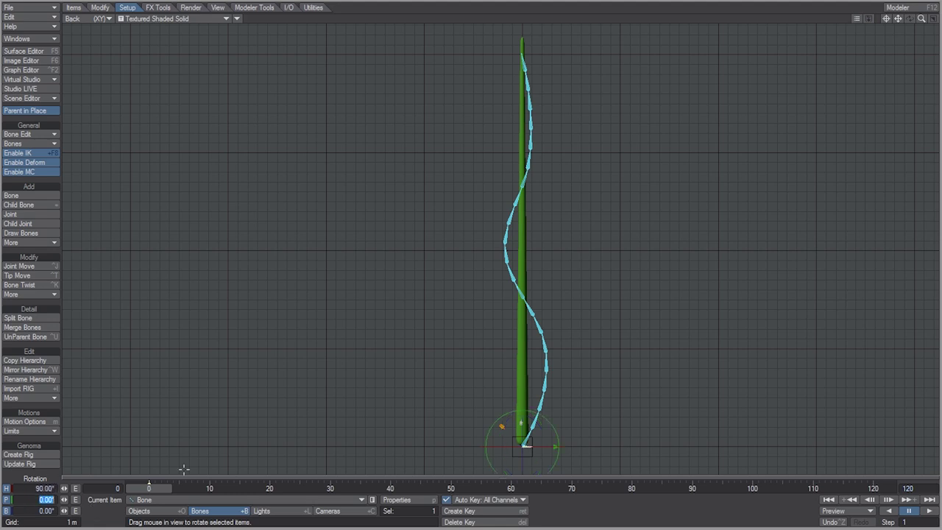
{"action": "type", "text": "-90"}
{"action": "key", "text": "Return"}
Set the new bone's rest length to 2 m and enable Use Morphed Positions for Vine (2).
{"action": "key", "text": "p"}
{"action": "left_click_drag", "start_coordinate": [847, 194], "coordinate": [815, 194]}
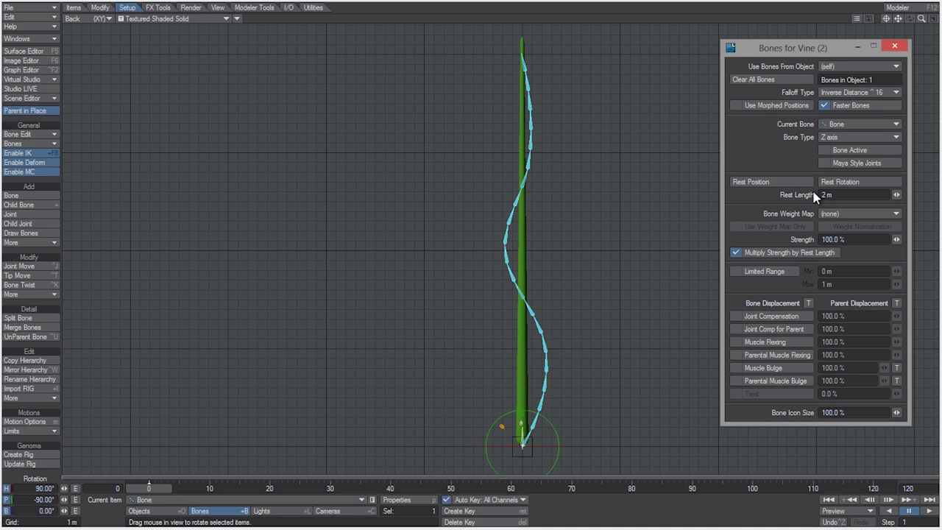
{"action": "left_click_drag", "start_coordinate": [792, 52], "coordinate": [743, 60]}
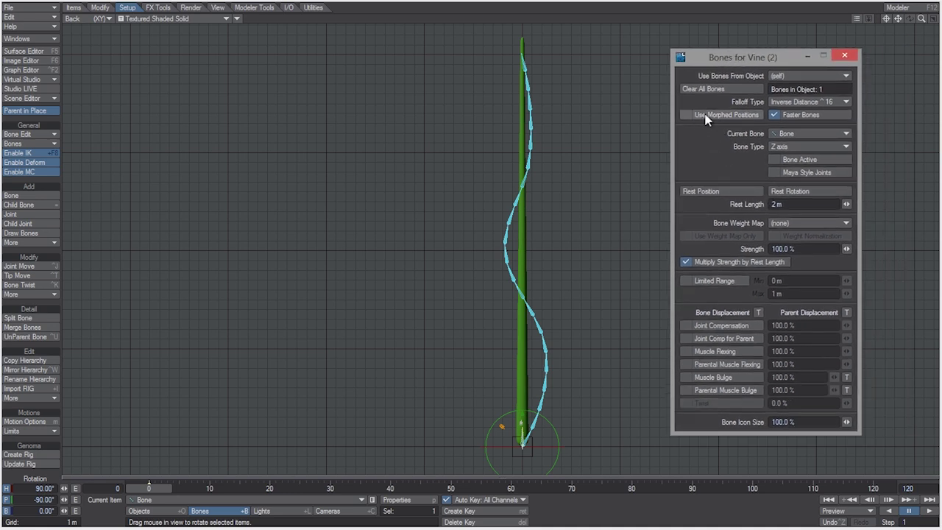
{"action": "left_click", "coordinate": [704, 116]}
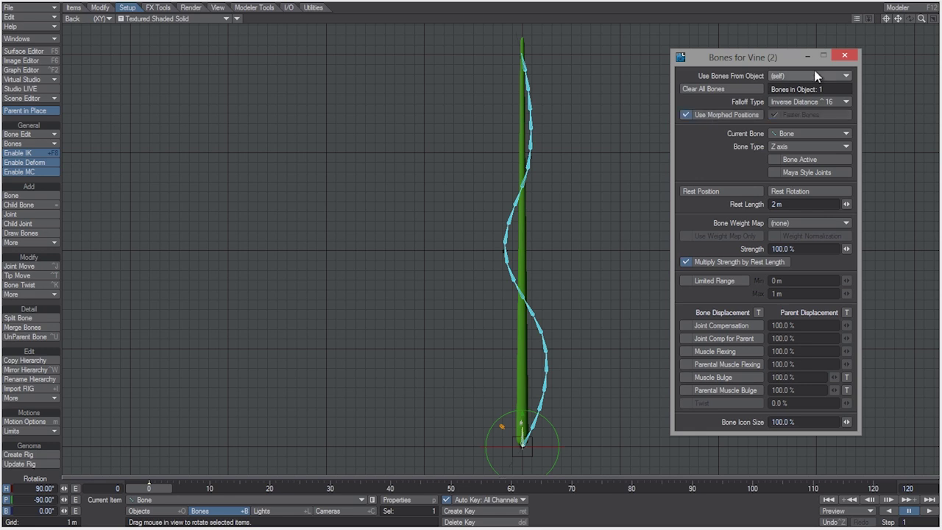
{"action": "key", "text": "p"}
Add a chain of child bones with default names up the vine until it has 21 bones.
{"action": "key", "text": "="}
{"action": "key", "text": "Return"}
{"action": "key", "text": "="}
{"action": "key", "text": "Return"}
{"action": "key", "text": "="}
{"action": "key", "text": "Return"}
{"action": "key", "text": "="}
{"action": "key", "text": "Return"}
{"action": "key", "text": "="}
{"action": "key", "text": "Return"}
{"action": "key", "text": "="}
{"action": "key", "text": "Return"}
{"action": "key", "text": "="}
{"action": "key", "text": "Return"}
{"action": "key", "text": "="}
{"action": "key", "text": "Return"}
{"action": "key", "text": "="}
{"action": "key", "text": "Return"}
{"action": "key", "text": "="}
{"action": "key", "text": "Return"}
{"action": "key", "text": "="}
{"action": "key", "text": "Return"}
{"action": "key", "text": "="}
{"action": "key", "text": "Return"}
{"action": "key", "text": "="}
{"action": "key", "text": "Return"}
{"action": "key", "text": "="}
{"action": "key", "text": "Return"}
{"action": "key", "text": "="}
{"action": "key", "text": "Return"}
{"action": "key", "text": "="}
{"action": "key", "text": "Return"}
{"action": "key", "text": "="}
{"action": "key", "text": "Return"}
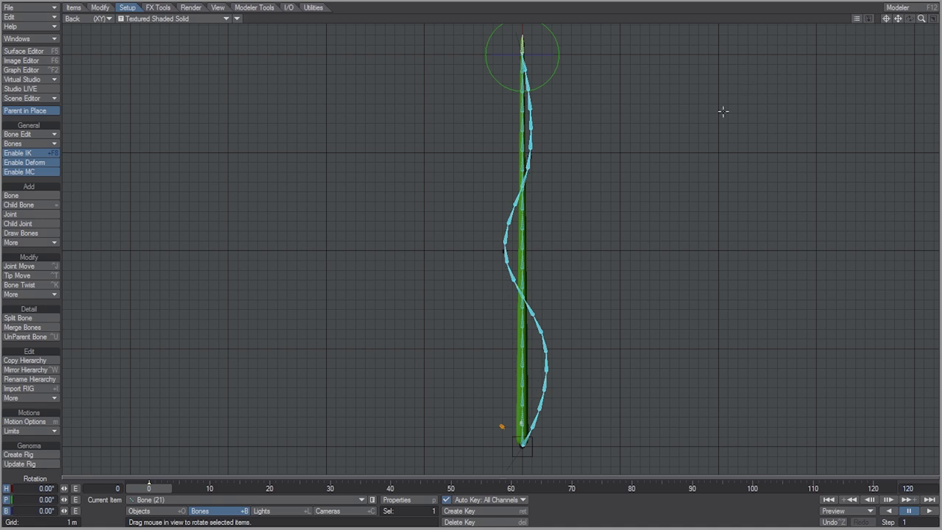
Select all 21 bones of Vine (2) in the Scene Editor and close the editor.
{"action": "left_click", "coordinate": [54, 99]}
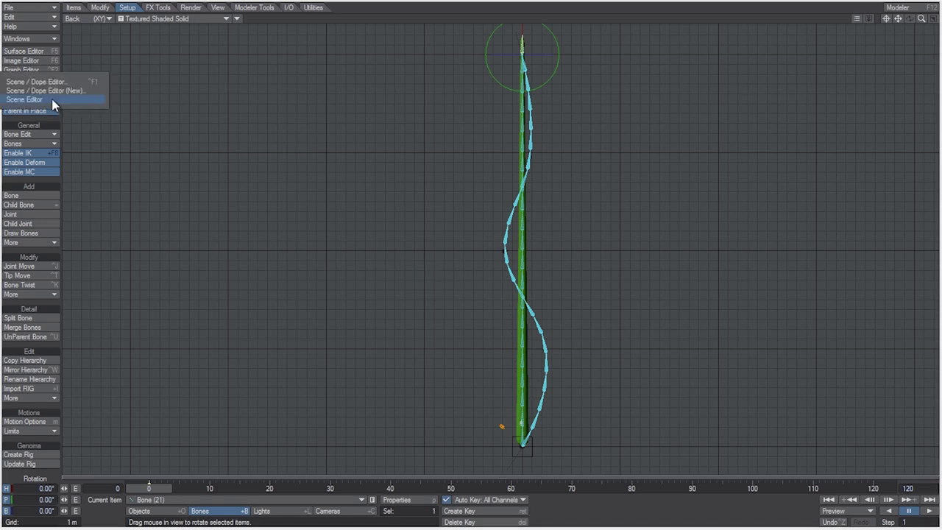
{"action": "left_click", "coordinate": [25, 101]}
{"action": "left_click_drag", "start_coordinate": [597, 48], "coordinate": [663, 48]}
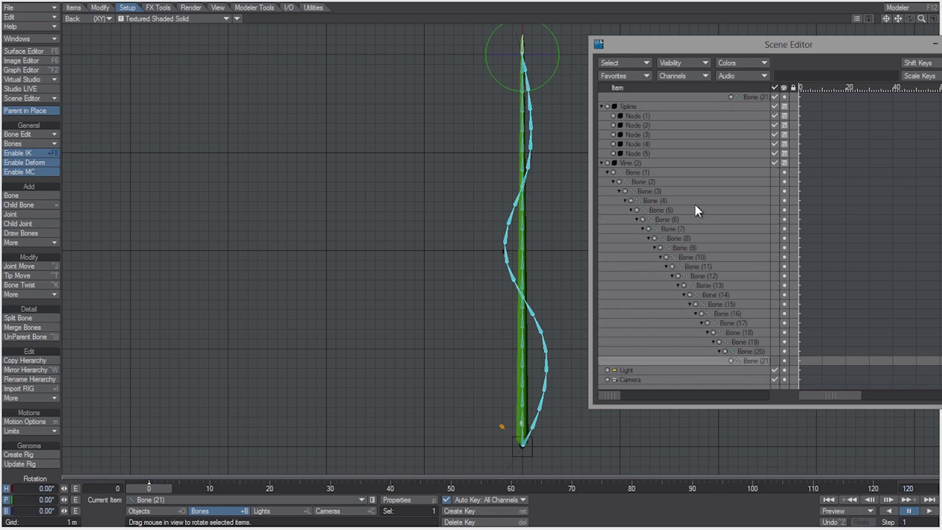
{"action": "left_click", "coordinate": [647, 173], "text": "shift"}
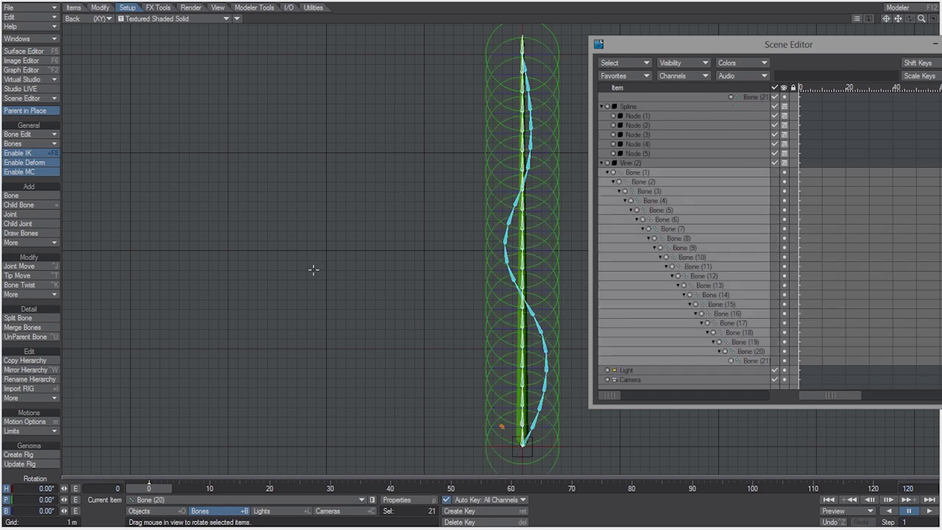
{"action": "key", "text": "ctrl+F1"}
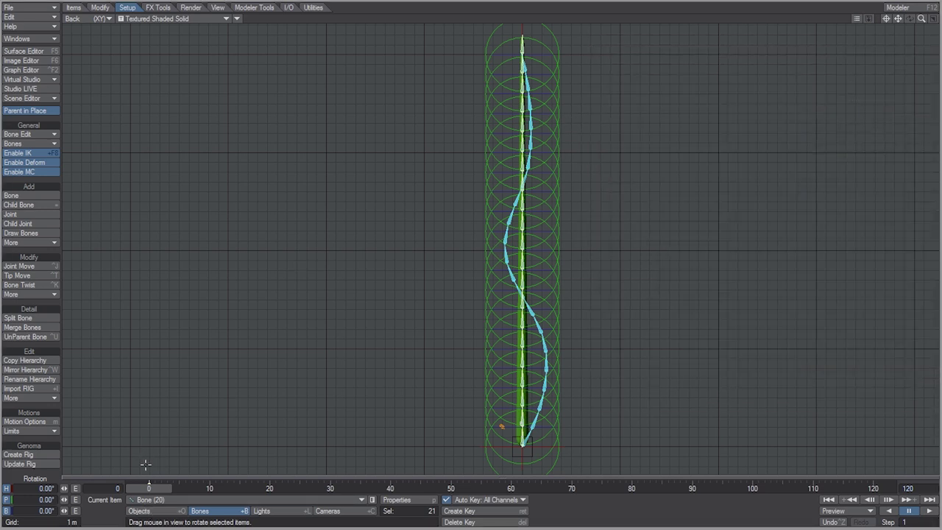
Test the vine's bend by pitching all selected bones about -2.7°, and undo the rotation.
{"action": "left_click_drag", "start_coordinate": [559, 50], "coordinate": [559, 107]}
{"action": "left_click_drag", "start_coordinate": [418, 246], "coordinate": [418, 221]}
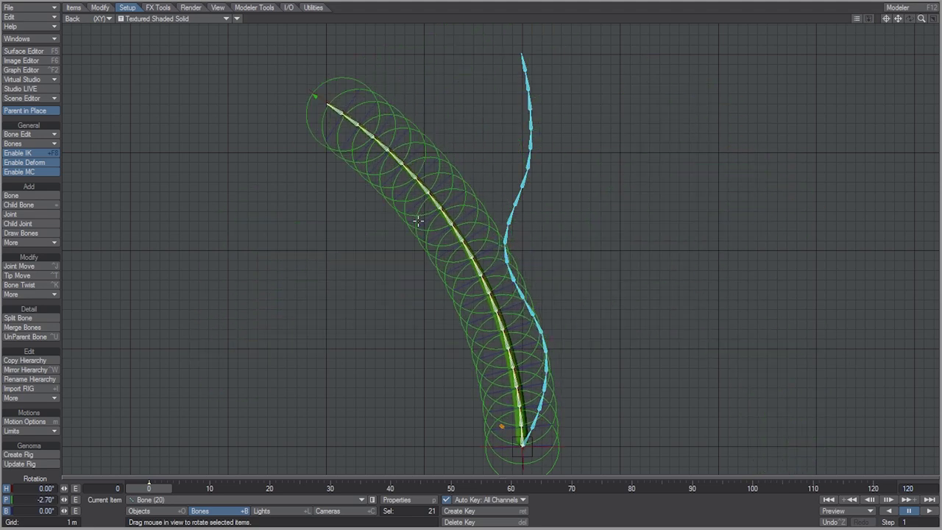
{"action": "key", "text": "ctrl+z"}
Set the Subdivision Order of Vine (2) to Last in its object properties and close them.
{"action": "left_click", "coordinate": [168, 510]}
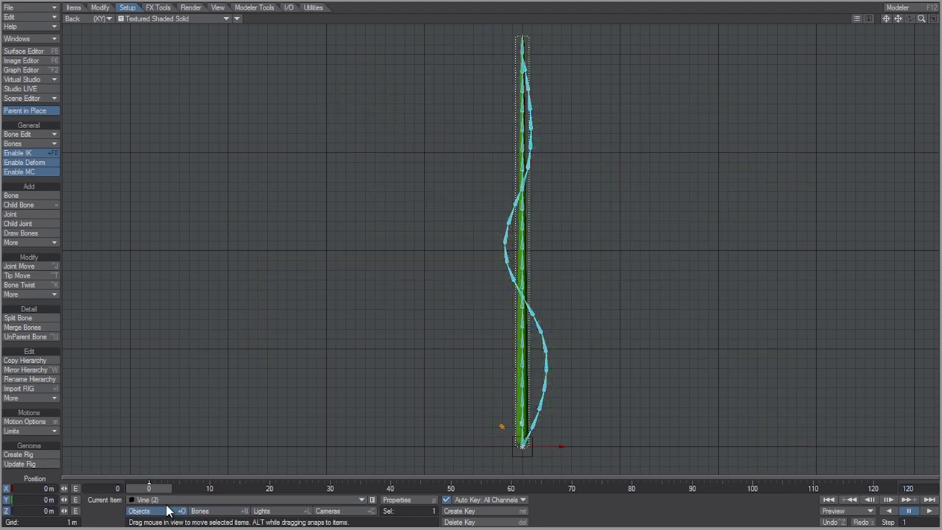
{"action": "key", "text": "p"}
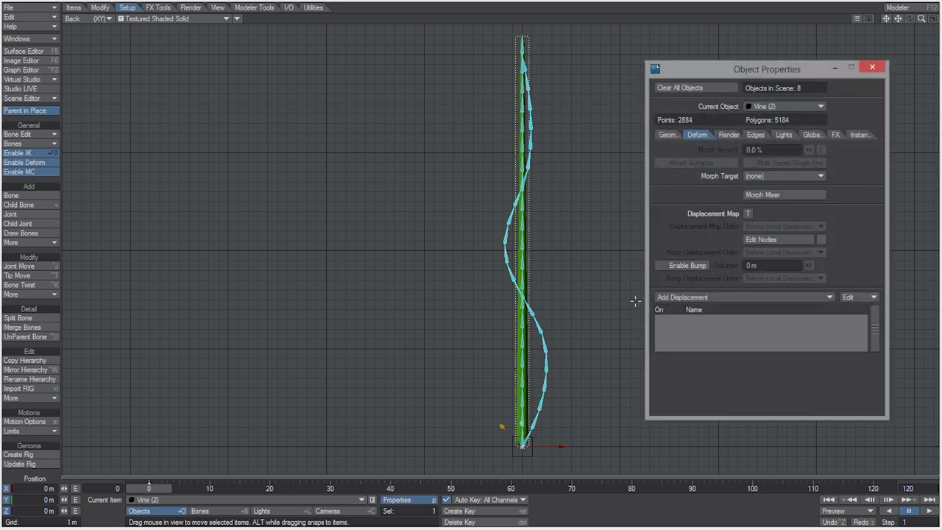
{"action": "left_click", "coordinate": [668, 136]}
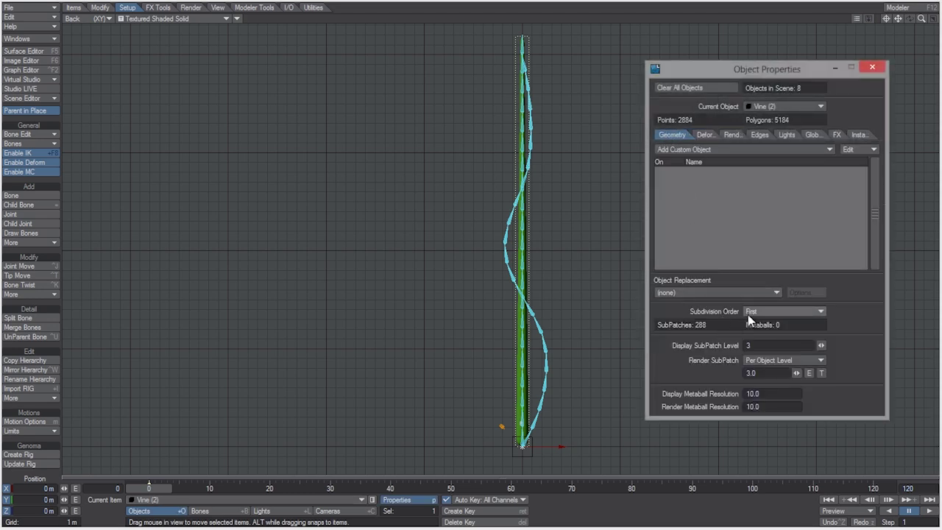
{"action": "left_click", "coordinate": [770, 314]}
{"action": "left_click", "coordinate": [769, 357]}
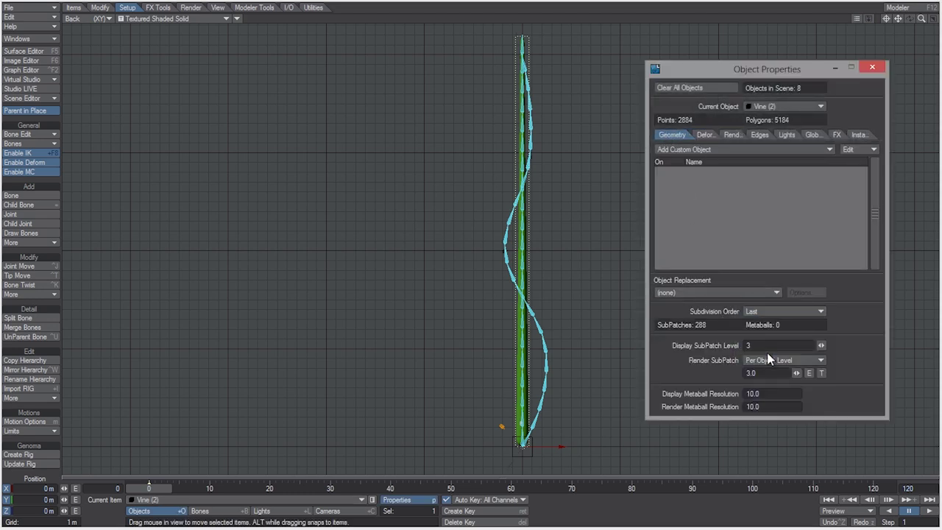
{"action": "left_click", "coordinate": [869, 66]}
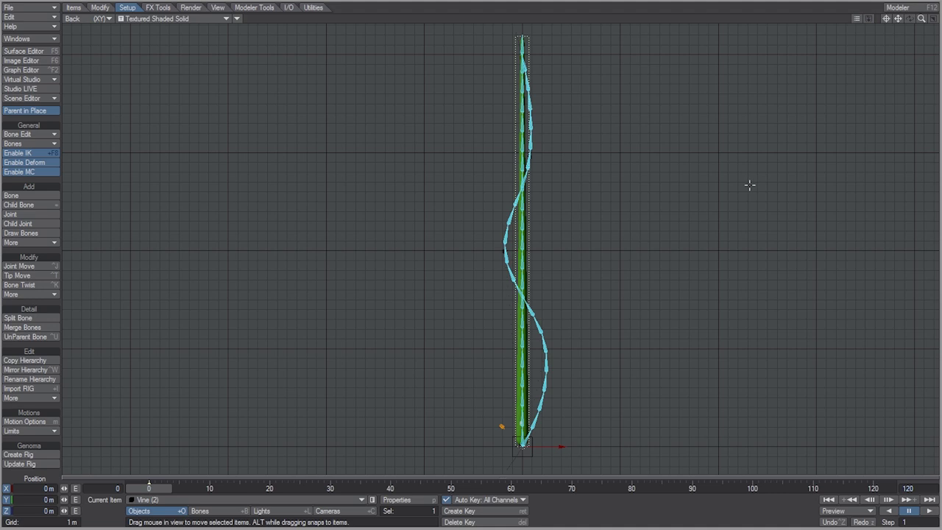
Add a null named Spline_002 with a Diamond shape and a scale of 2 m.
{"action": "key", "text": "ctrl+n"}
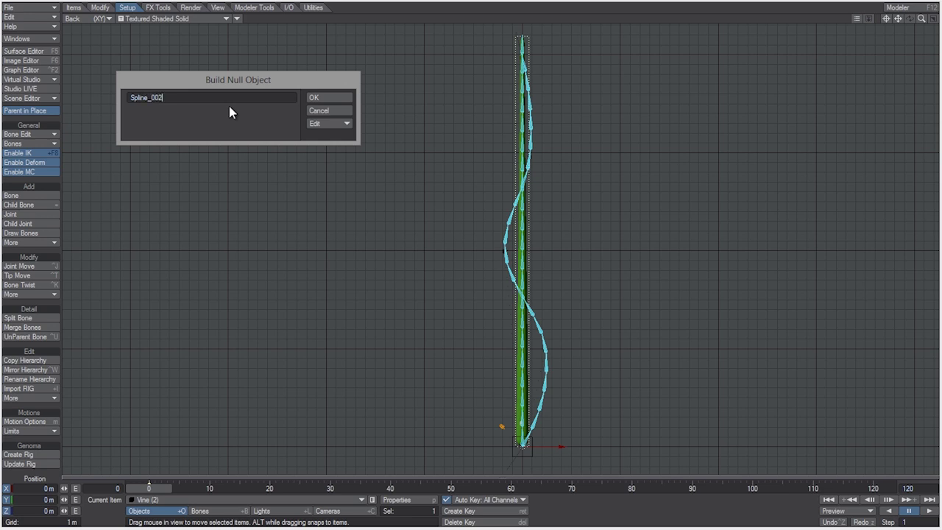
{"action": "left_click", "coordinate": [344, 124]}
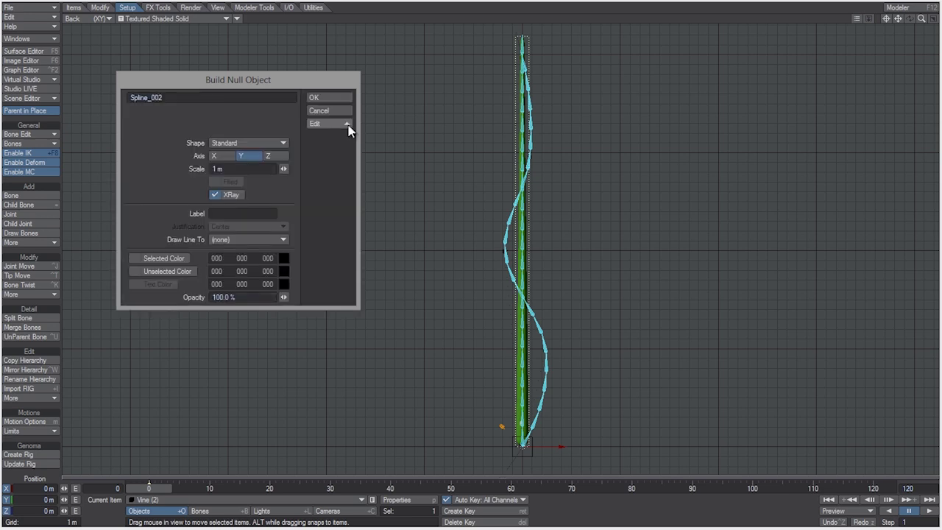
{"action": "left_click", "coordinate": [276, 146]}
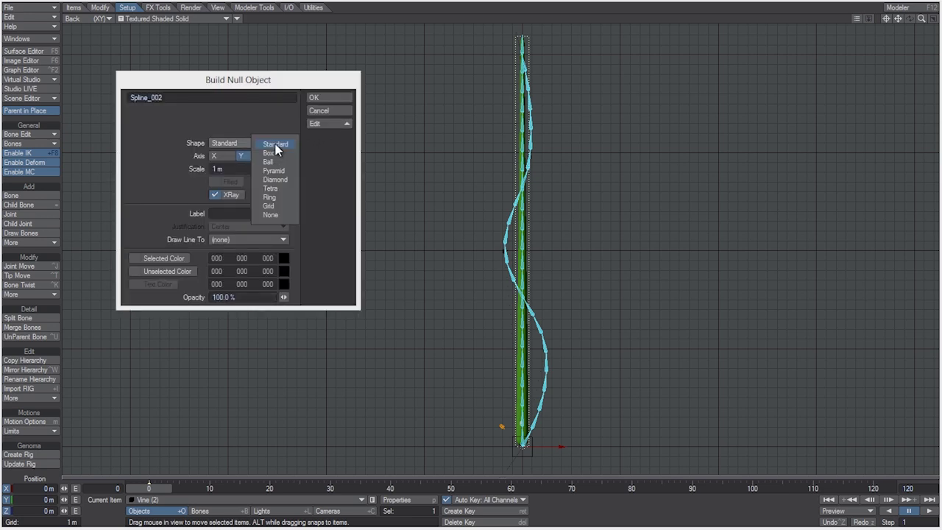
{"action": "left_click", "coordinate": [277, 180]}
{"action": "left_click", "coordinate": [220, 169]}
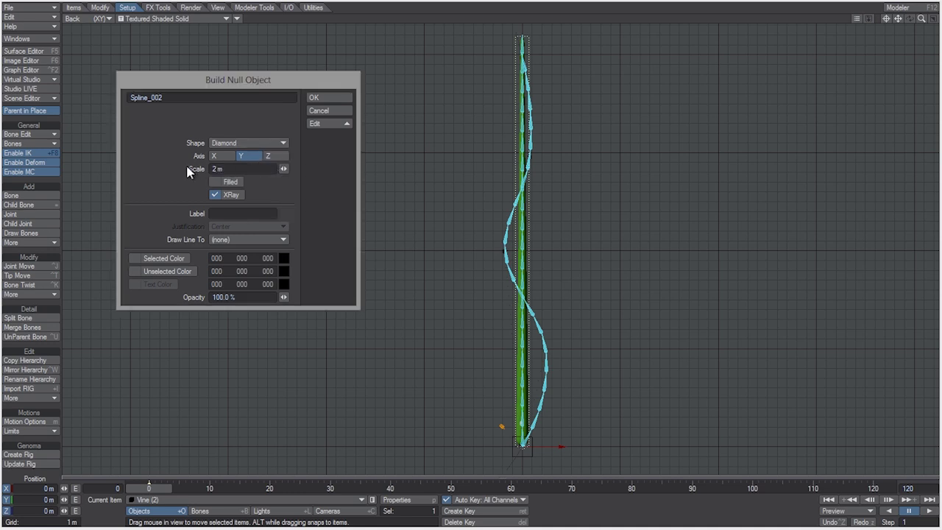
{"action": "left_click", "coordinate": [340, 97]}
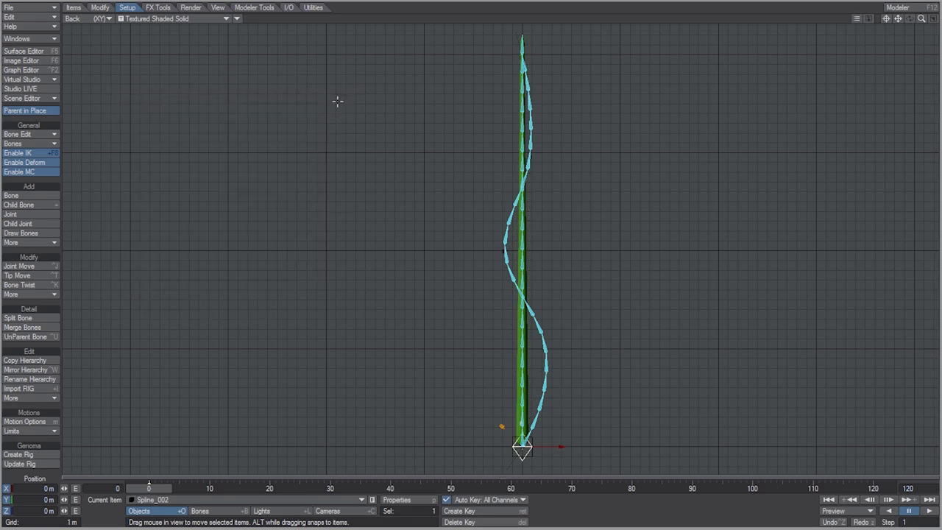
Clone Spline_002 once and remove the Diamond item shape from the clone.
{"action": "key", "text": "ctrl+c"}
{"action": "left_click", "coordinate": [337, 101]}
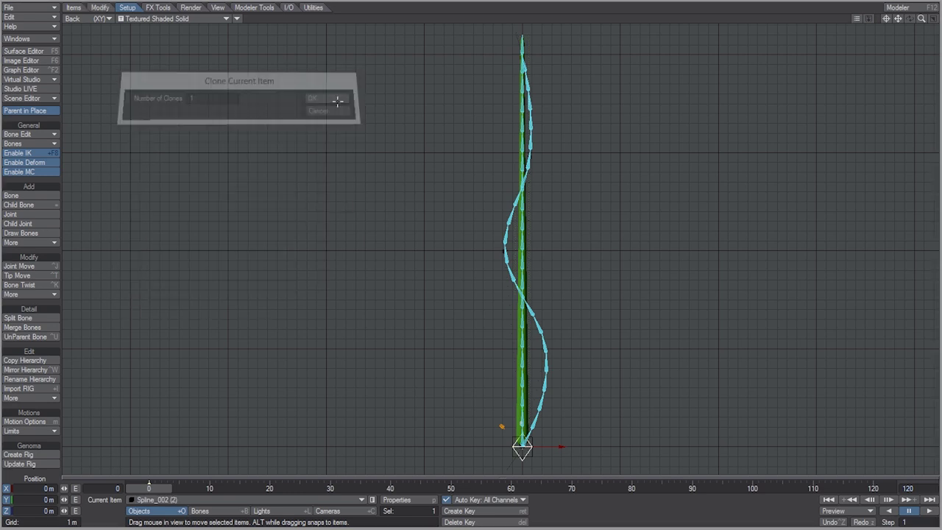
{"action": "key", "text": "p"}
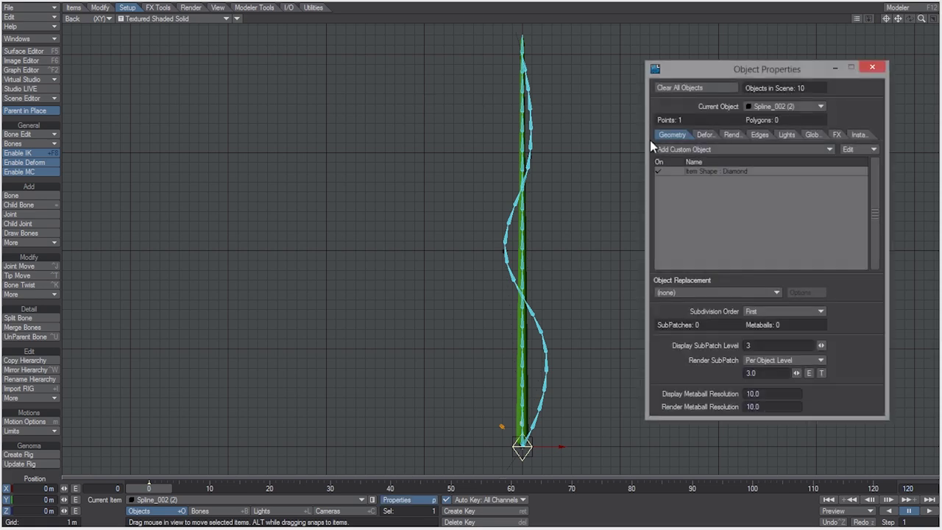
{"action": "left_click", "coordinate": [847, 149]}
{"action": "left_click", "coordinate": [862, 148]}
{"action": "left_click", "coordinate": [874, 69]}
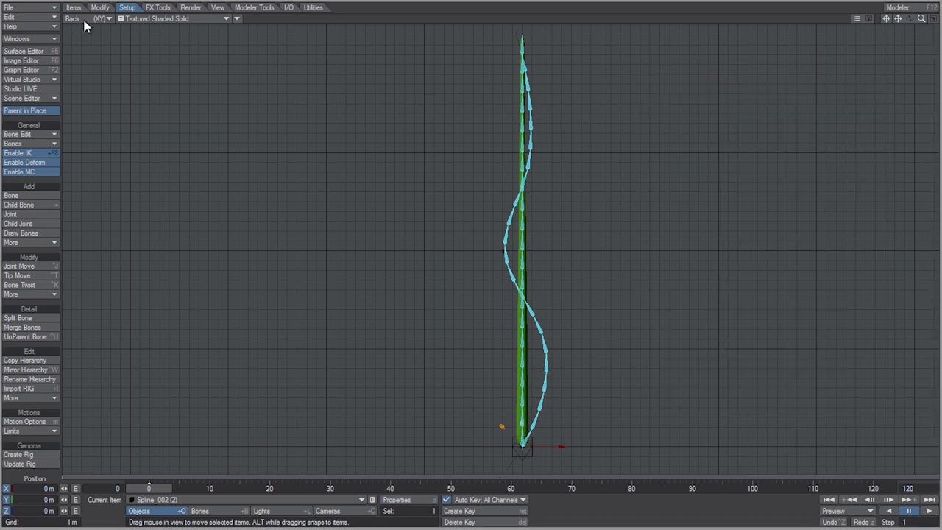
Rename the cloned null as Node_002.
{"action": "left_click", "coordinate": [75, 9]}
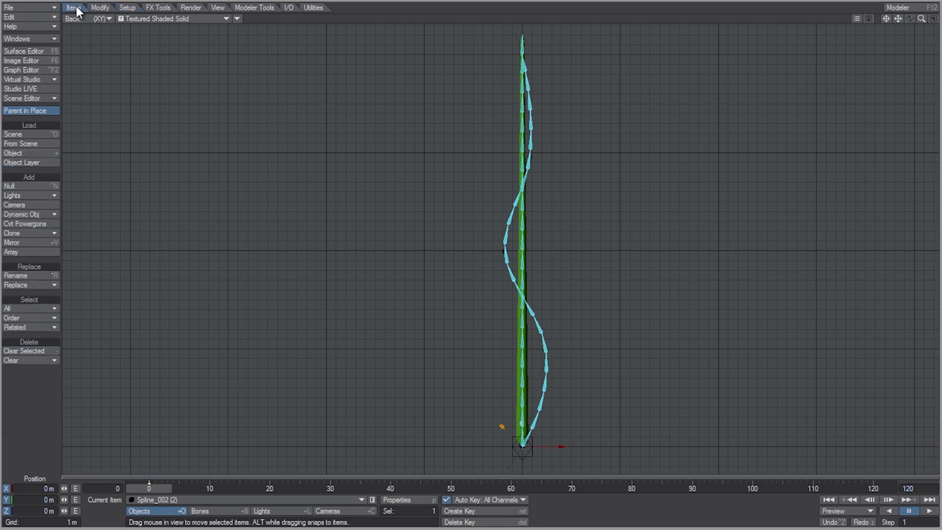
{"action": "left_click", "coordinate": [50, 273]}
{"action": "type", "text": "Node_002"}
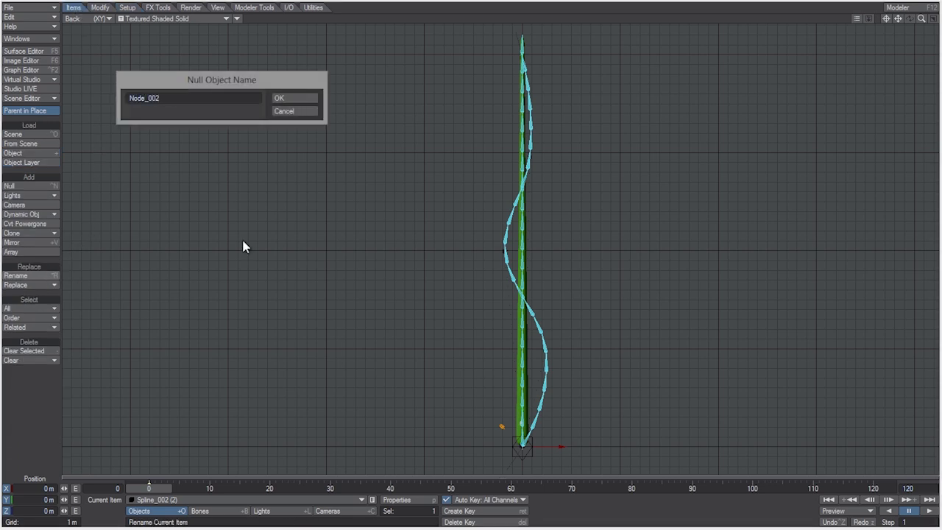
{"action": "left_click", "coordinate": [295, 98]}
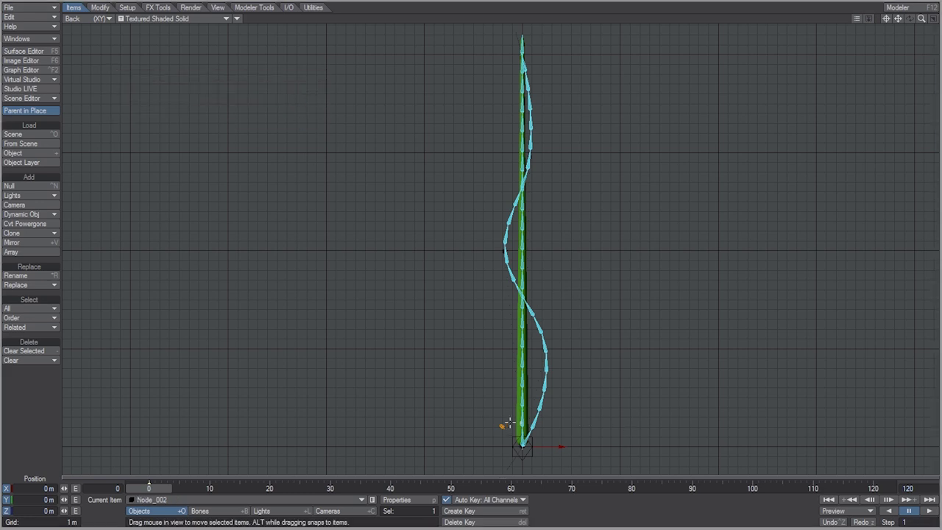
Clone the node null twice, raising the first clone to about 9.8 m on Y and the second near the vine's midpoint.
{"action": "key", "text": "ctrl+c"}
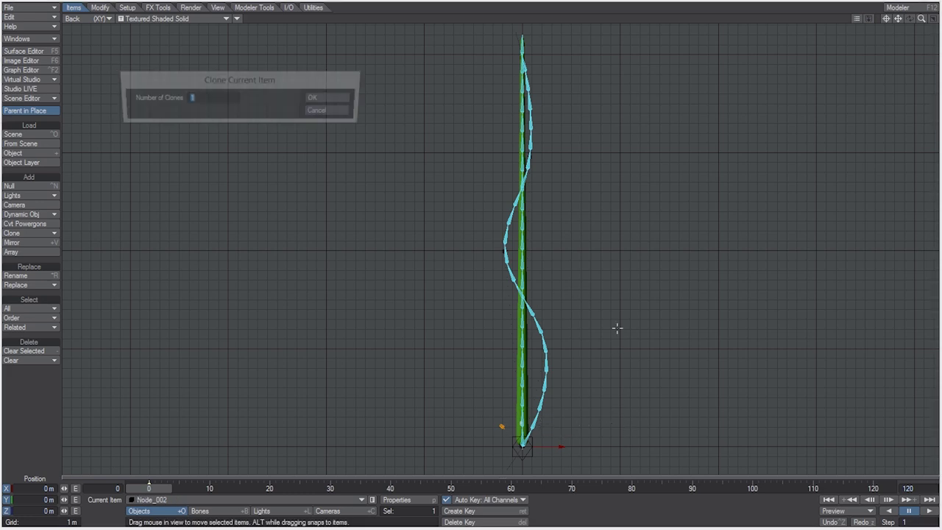
{"action": "key", "text": "Return"}
{"action": "left_click_drag", "start_coordinate": [522, 428], "coordinate": [522, 333]}
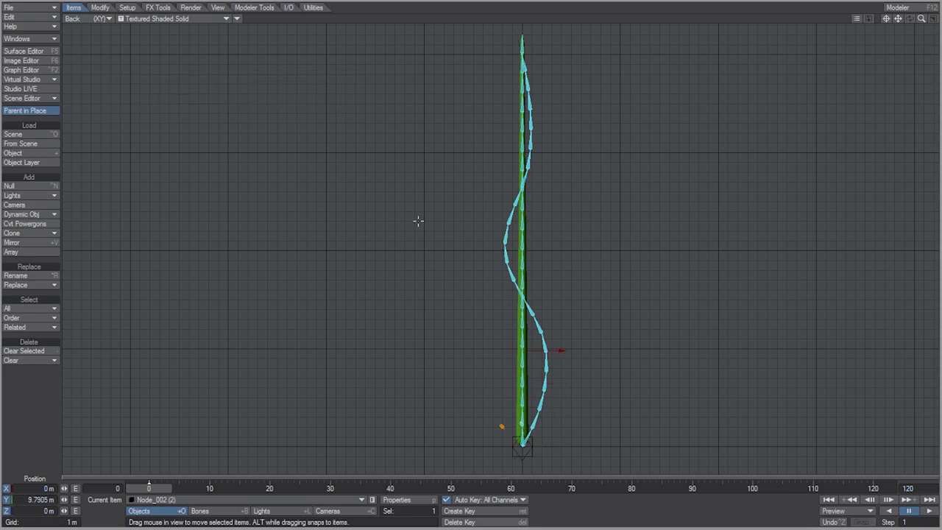
{"action": "key", "text": "ctrl+c"}
{"action": "left_click", "coordinate": [342, 98]}
{"action": "left_click_drag", "start_coordinate": [522, 333], "coordinate": [522, 251]}
Clone the topmost node null twice more, raising the clones to about 28.1 m and 38 m on Y.
{"action": "key", "text": "ctrl+c"}
{"action": "key", "text": "Return"}
{"action": "left_click_drag", "start_coordinate": [522, 251], "coordinate": [522, 171]}
{"action": "key", "text": "ctrl+c"}
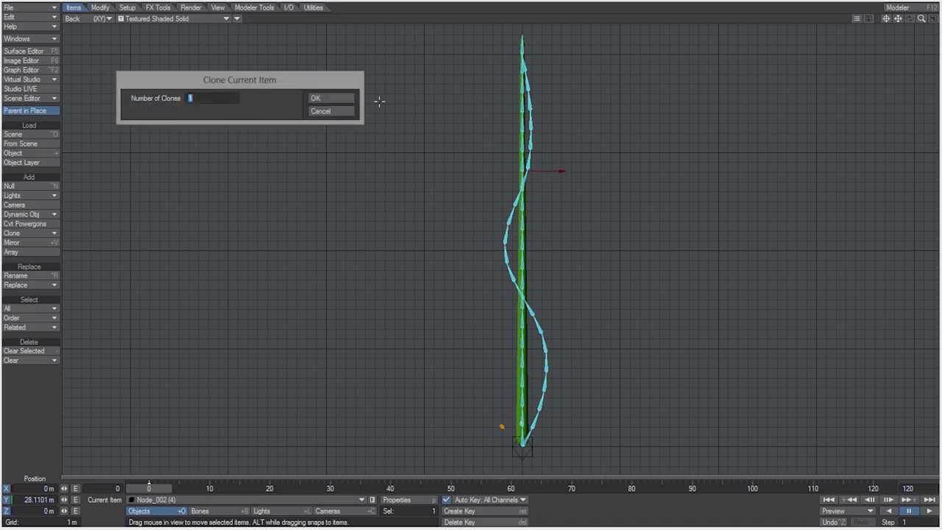
{"action": "left_click", "coordinate": [351, 98]}
{"action": "left_click_drag", "start_coordinate": [522, 150], "coordinate": [522, 54]}
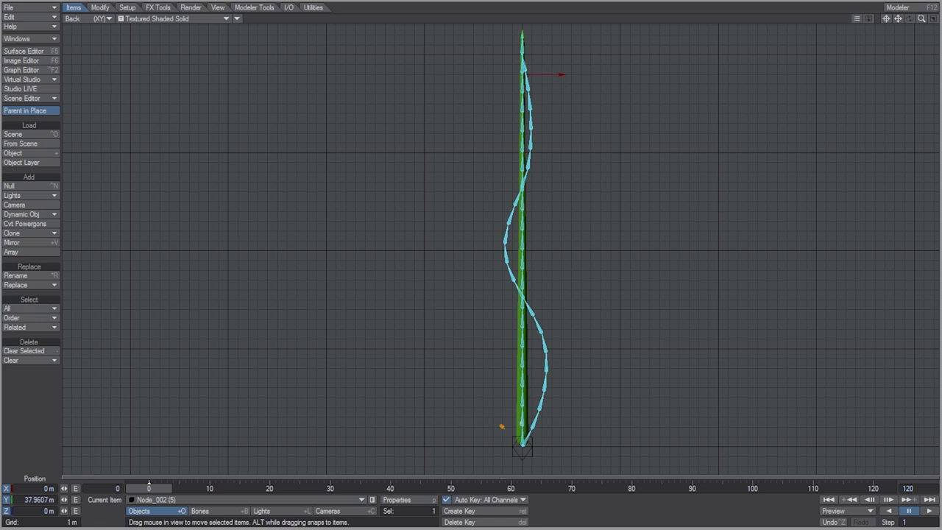
Parent the five Node_002 nulls to Spline_002 in the Scene Editor.
{"action": "left_click", "coordinate": [49, 99]}
{"action": "left_click_drag", "start_coordinate": [729, 46], "coordinate": [212, 51]}
{"action": "left_click_drag", "start_coordinate": [453, 248], "coordinate": [463, 304]}
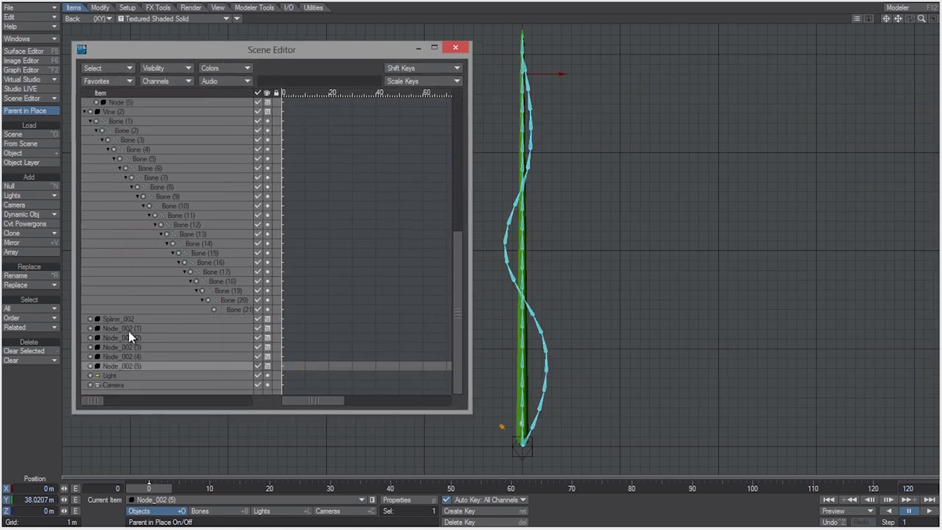
{"action": "left_click", "coordinate": [122, 328], "text": "shift"}
{"action": "left_click_drag", "start_coordinate": [122, 329], "coordinate": [124, 318]}
Select all 21 bones of Vine (2) and set their Spline Control to Spline_002.
{"action": "left_click", "coordinate": [227, 309]}
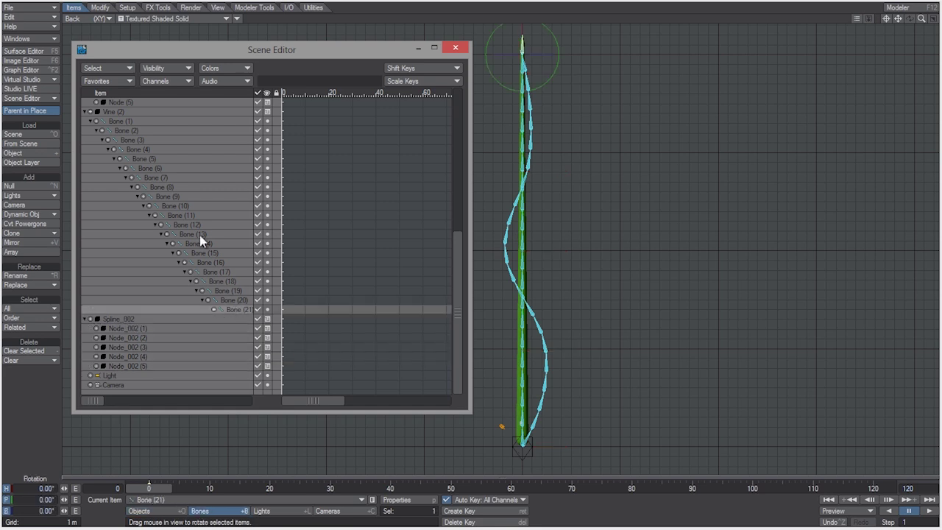
{"action": "left_click", "coordinate": [115, 121], "text": "shift"}
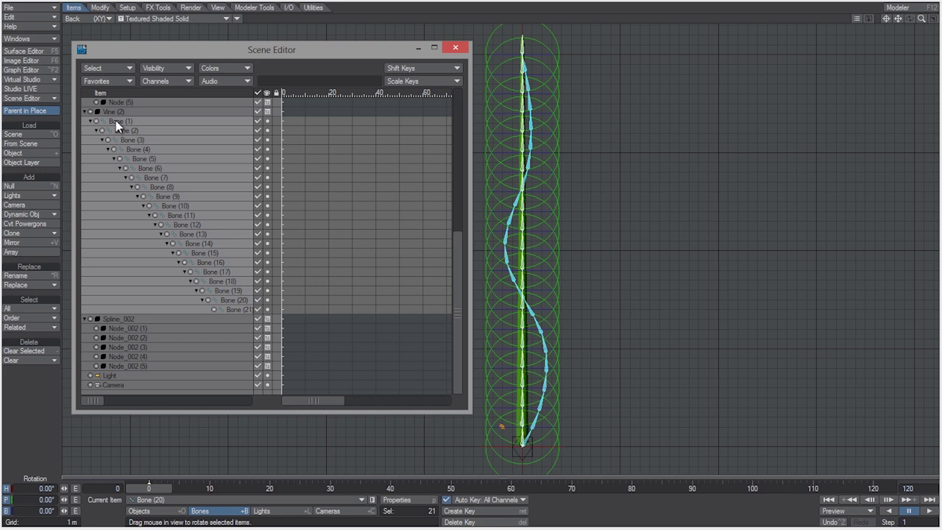
{"action": "key", "text": "m"}
{"action": "left_click", "coordinate": [316, 122]}
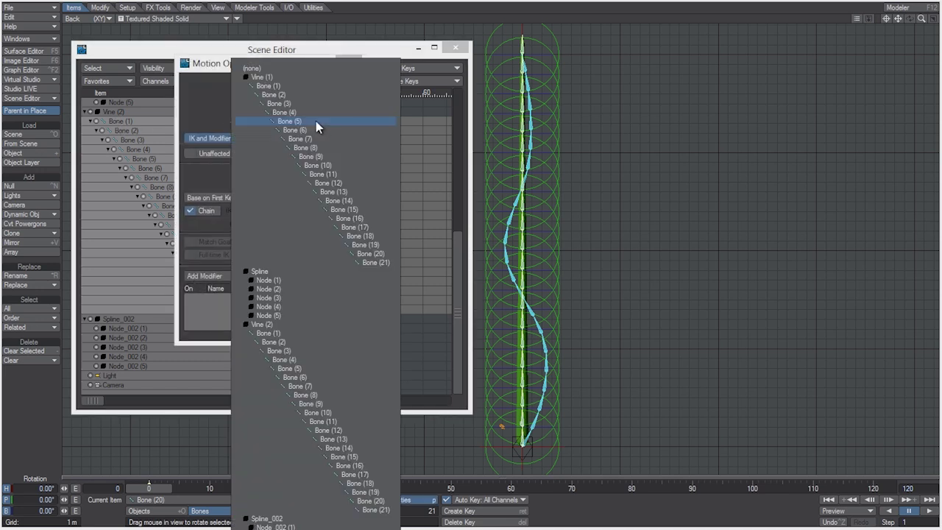
{"action": "left_click", "coordinate": [266, 518]}
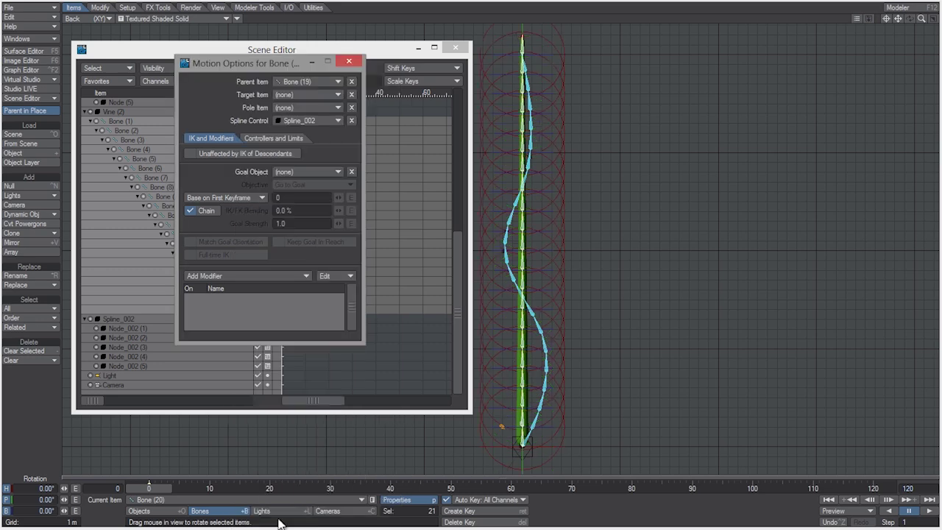
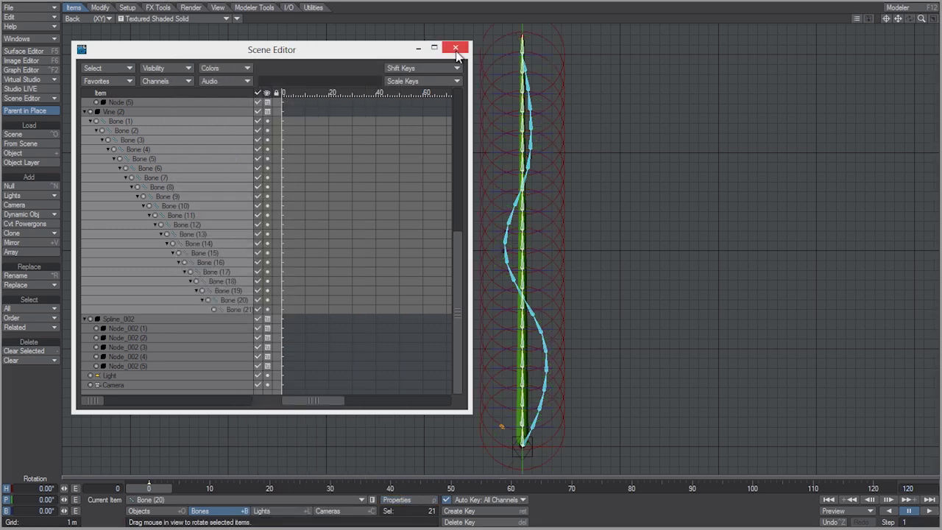
Close the Scene Editor, select Spline_002 and move it to about 11.54 m on X.
{"action": "left_click", "coordinate": [455, 47]}
{"action": "left_click", "coordinate": [161, 509]}
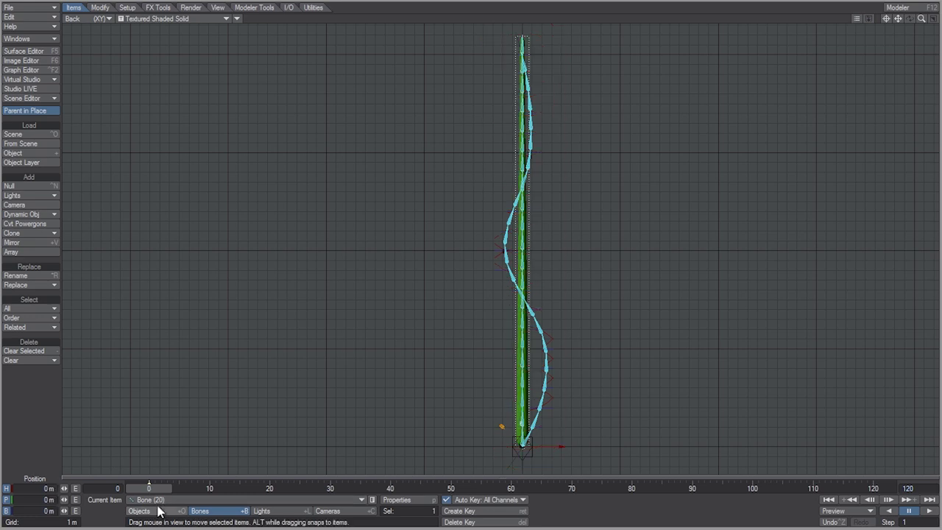
{"action": "left_click", "coordinate": [160, 500]}
{"action": "left_click", "coordinate": [166, 508]}
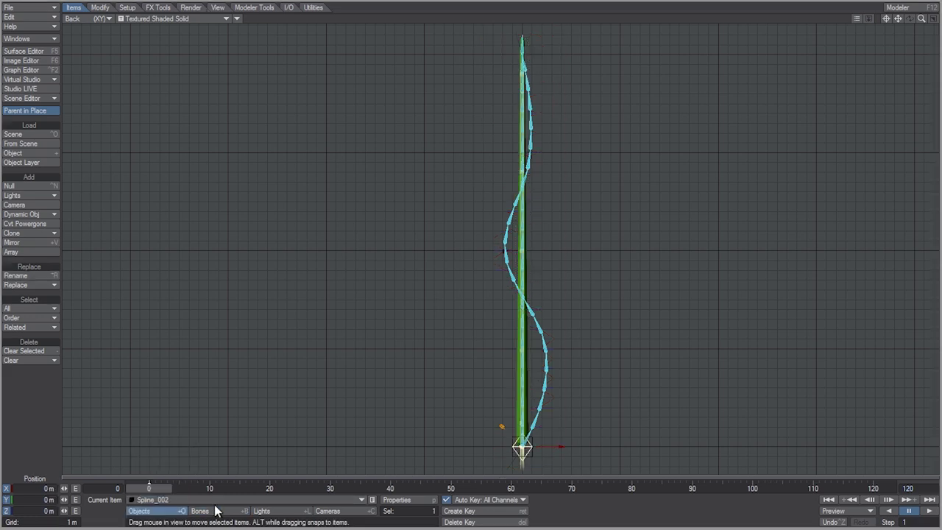
{"action": "left_click_drag", "start_coordinate": [522, 447], "coordinate": [635, 447]}
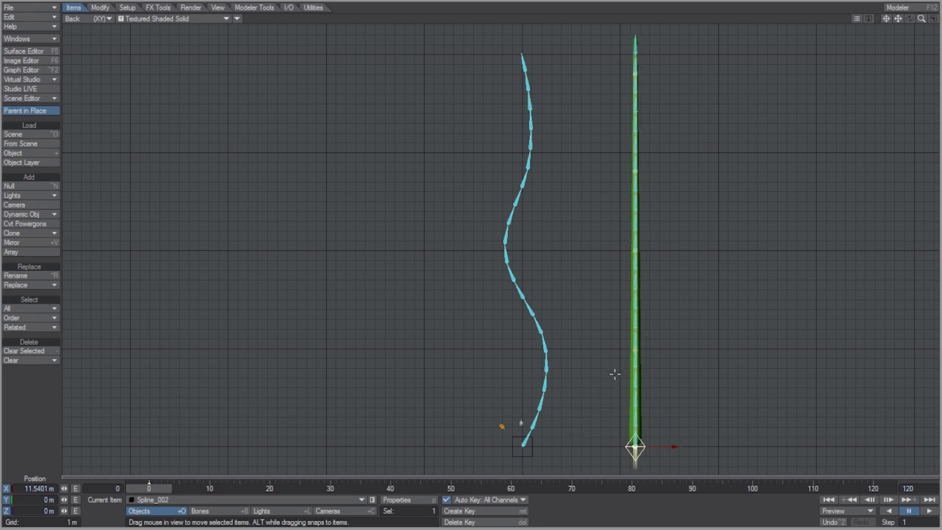
Try bending the second vine by shifting Node_002 (2) and Node_002 (3) sideways, and bring them back near its axis.
{"action": "key", "text": "Down"}
{"action": "mouse_move", "coordinate": [669, 349]}
{"action": "left_mouse_down"}
{"action": "mouse_move", "coordinate": [632, 350]}
{"action": "mouse_move", "coordinate": [694, 350]}
{"action": "mouse_move", "coordinate": [677, 350]}
{"action": "left_mouse_up"}
{"action": "key", "text": "Down"}
{"action": "mouse_move", "coordinate": [664, 251]}
{"action": "left_mouse_down"}
{"action": "mouse_move", "coordinate": [687, 251]}
{"action": "mouse_move", "coordinate": [627, 252]}
{"action": "mouse_move", "coordinate": [665, 252]}
{"action": "left_mouse_up"}
{"action": "key", "text": "ctrl+z"}
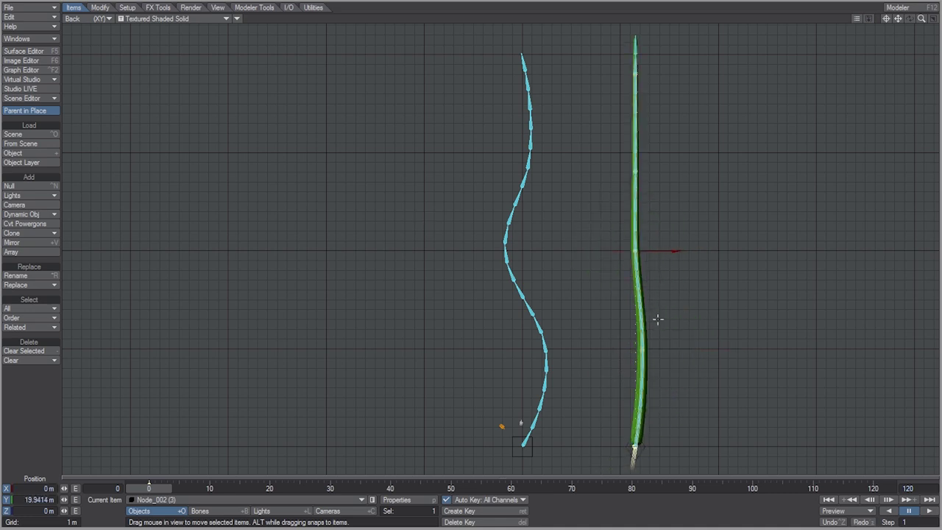
{"action": "key", "text": "Up"}
{"action": "left_click_drag", "start_coordinate": [680, 350], "coordinate": [673, 350]}
{"action": "key", "text": "Return"}
{"action": "key", "text": "Return"}
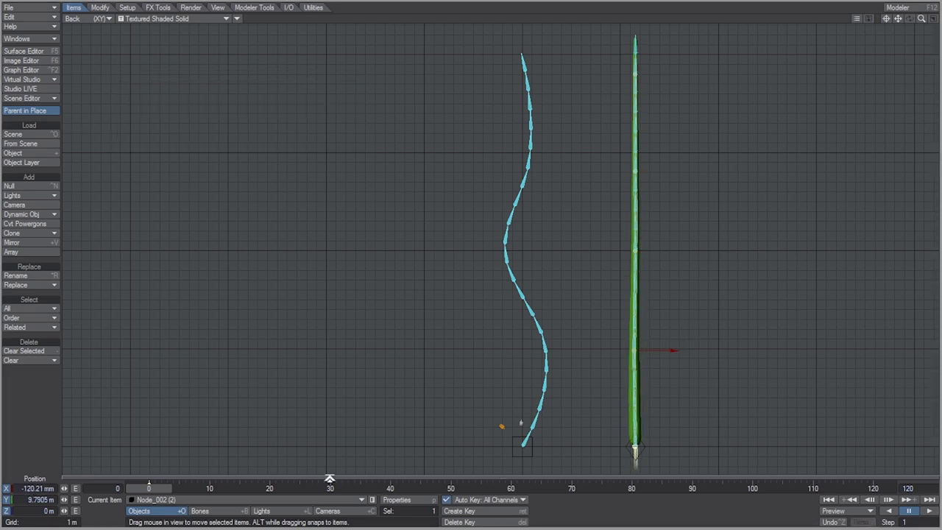
Attach Spline_002 to the first vine at about X 1.92 m, Y 7.75 m and rotate it so the second vine branches off to the right.
{"action": "left_click", "coordinate": [638, 445]}
{"action": "left_click_drag", "start_coordinate": [639, 446], "coordinate": [417, 221]}
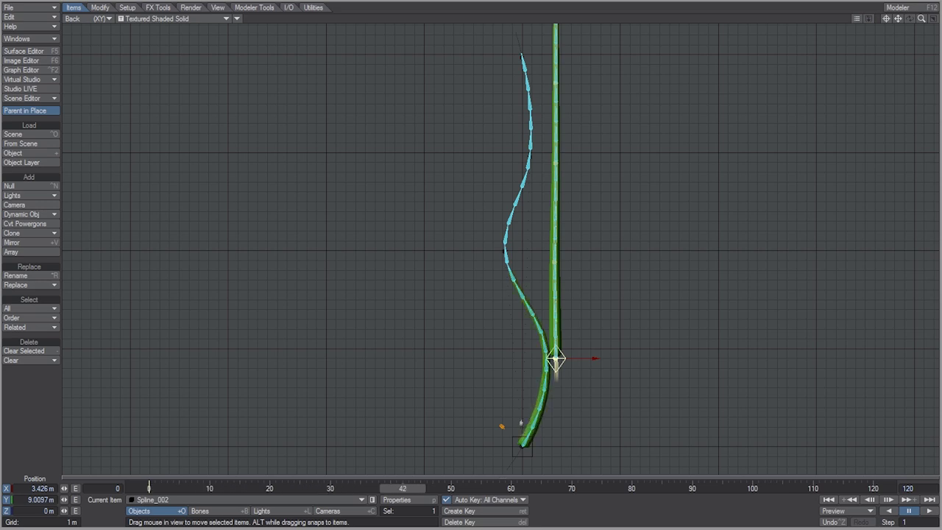
{"action": "left_click_drag", "start_coordinate": [646, 295], "coordinate": [638, 321]}
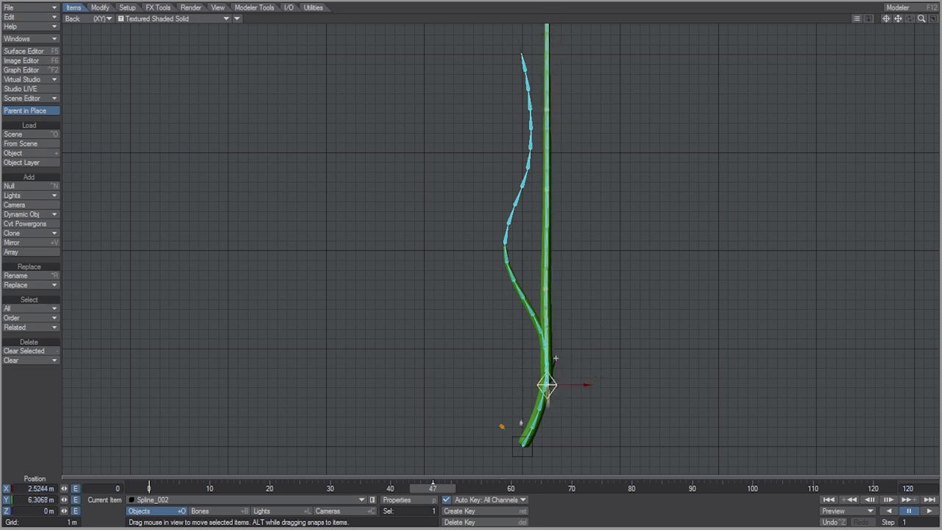
{"action": "key", "text": "y"}
{"action": "left_click_drag", "start_coordinate": [569, 358], "coordinate": [542, 370]}
{"action": "key", "text": "t"}
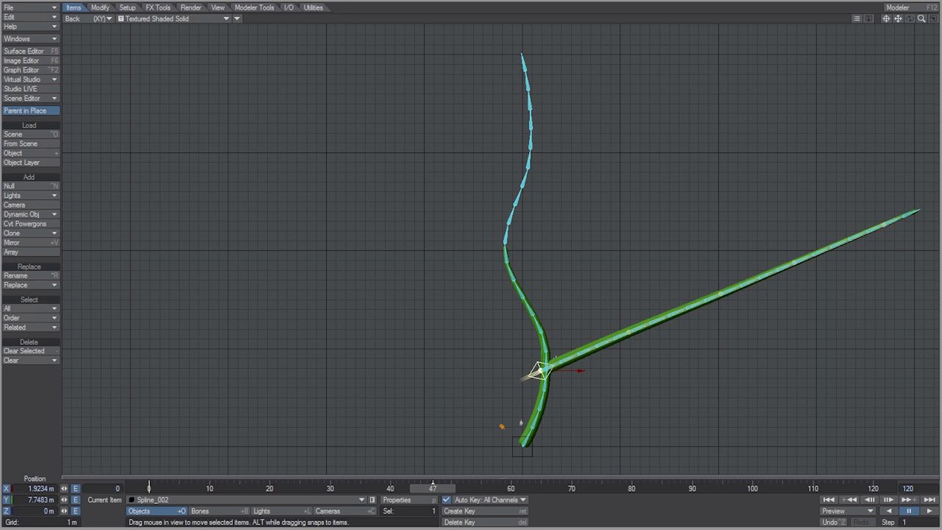
Key Spline_002's branching pose at the start of the timeline and delete its motion key at frame 47.
{"action": "key", "text": "Return"}
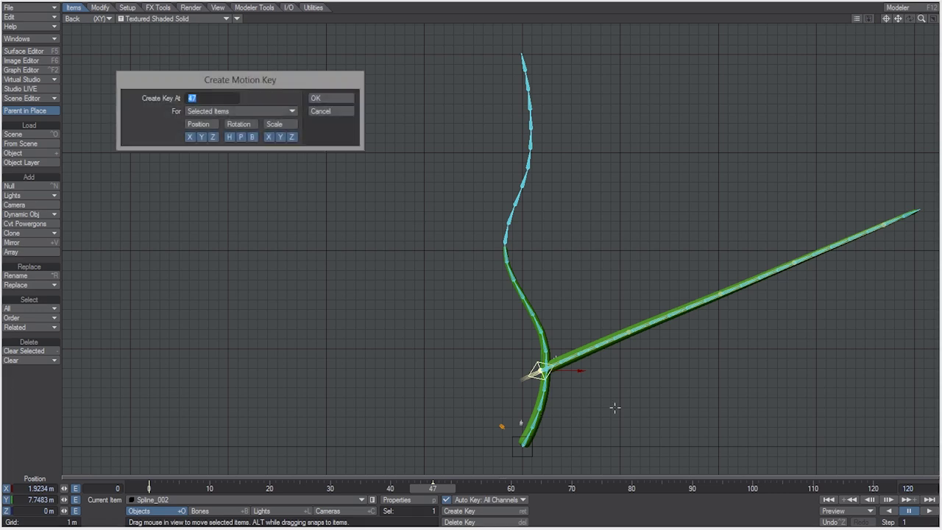
{"action": "key", "text": "Return"}
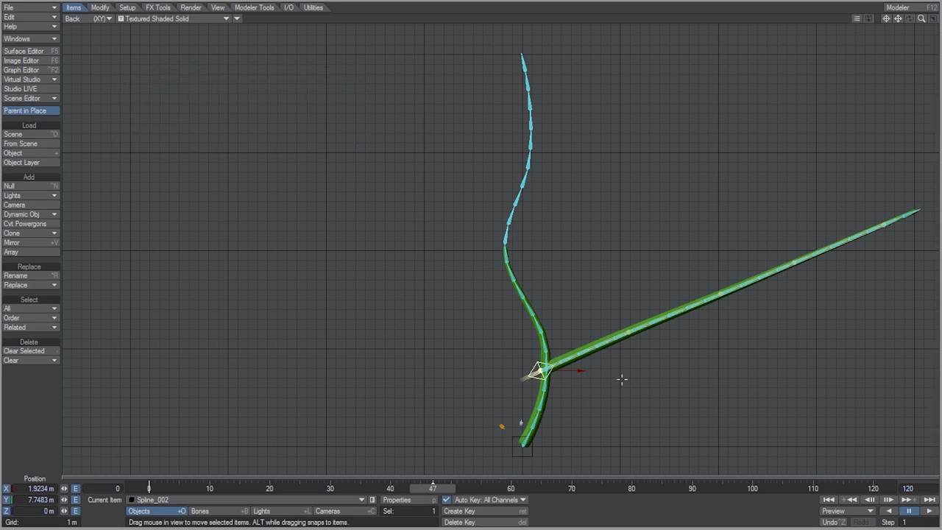
{"action": "key", "text": "Delete"}
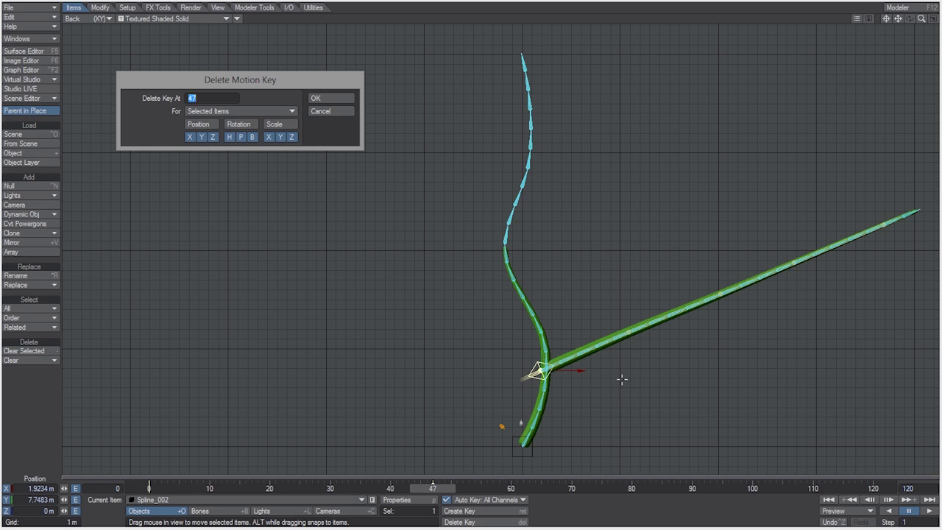
{"action": "key", "text": "Return"}
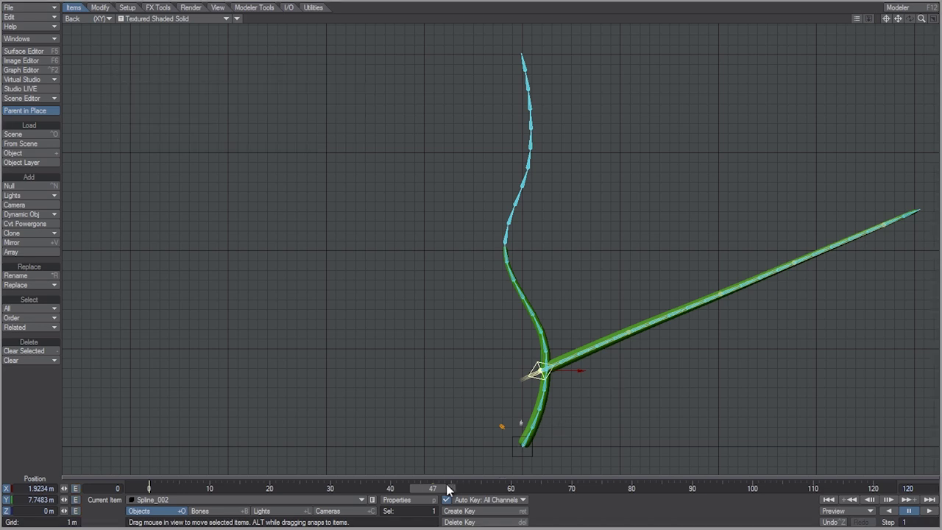
{"action": "left_click_drag", "start_coordinate": [432, 488], "coordinate": [222, 488]}
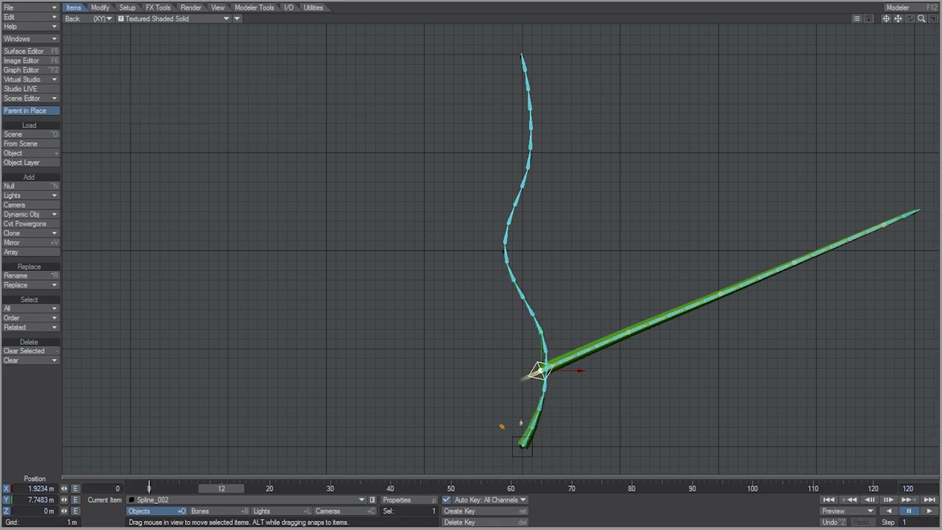
At frame 0, reposition Node_002 (2) through Node_002 (5) to bend the second vine upward in a curve.
{"action": "left_click_drag", "start_coordinate": [899, 19], "coordinate": [892, 38]}
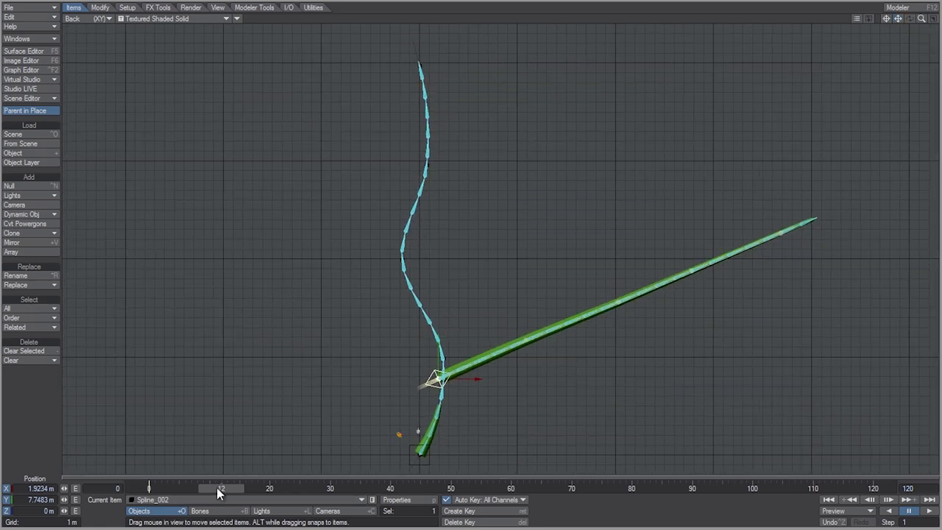
{"action": "left_click_drag", "start_coordinate": [217, 488], "coordinate": [149, 487]}
{"action": "left_click", "coordinate": [536, 303]}
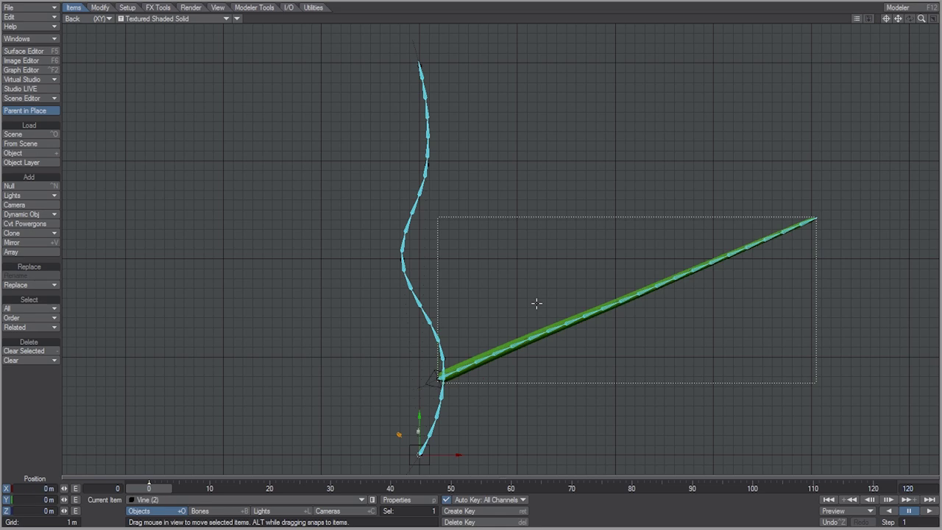
{"action": "left_click", "coordinate": [178, 500]}
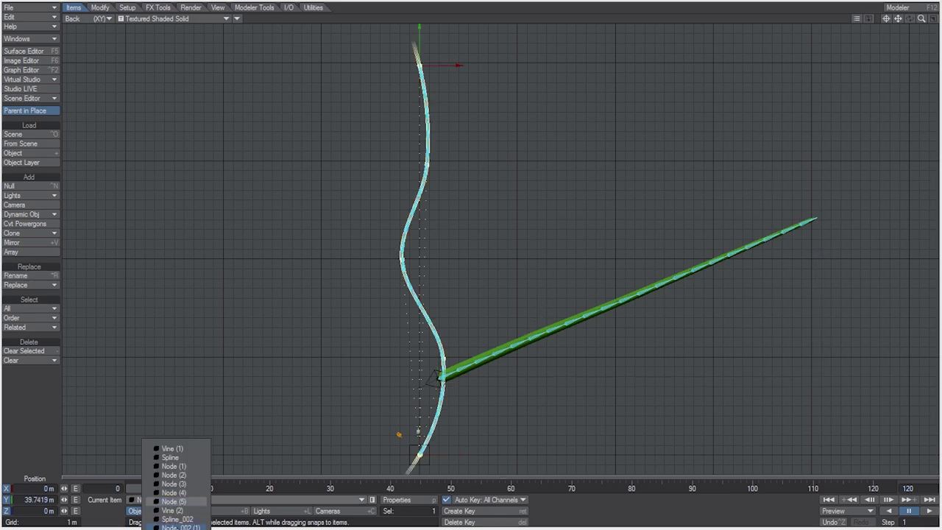
{"action": "left_click", "coordinate": [177, 519]}
{"action": "left_click_drag", "start_coordinate": [543, 365], "coordinate": [535, 373]}
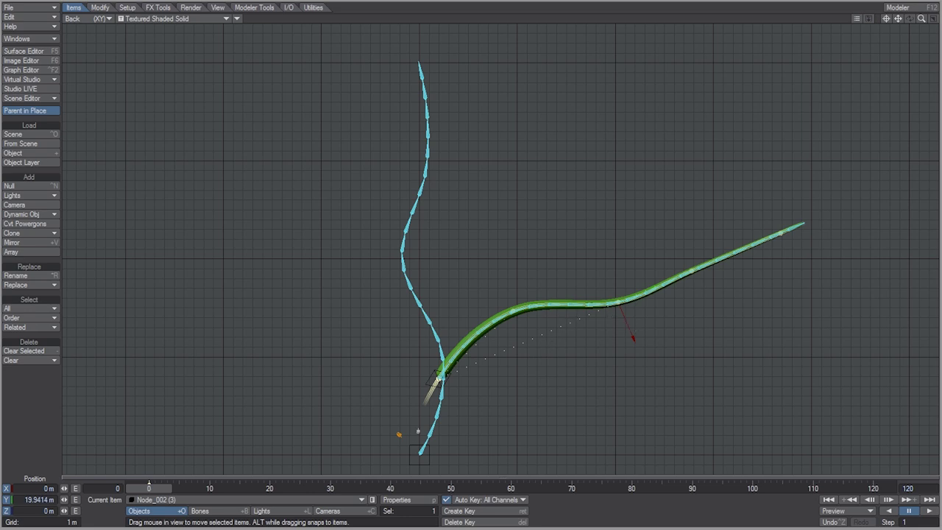
{"action": "left_click_drag", "start_coordinate": [472, 282], "coordinate": [414, 221]}
{"action": "key", "text": "Down"}
{"action": "left_click_drag", "start_coordinate": [690, 271], "coordinate": [573, 194]}
{"action": "key", "text": "Down"}
{"action": "left_click_drag", "start_coordinate": [928, 294], "coordinate": [797, 206]}
Refine the second vine's S-curve with its spline nodes, leaving Node_002 (4) at about X -10.97 m, Y 19.07 m.
{"action": "key", "text": "Up"}
{"action": "key", "text": "Up"}
{"action": "left_click_drag", "start_coordinate": [690, 298], "coordinate": [671, 350]}
{"action": "key", "text": "Up"}
{"action": "key", "text": "Up"}
{"action": "key", "text": "Down"}
{"action": "key", "text": "Down"}
{"action": "key", "text": "Down"}
{"action": "left_click_drag", "start_coordinate": [414, 214], "coordinate": [417, 221]}
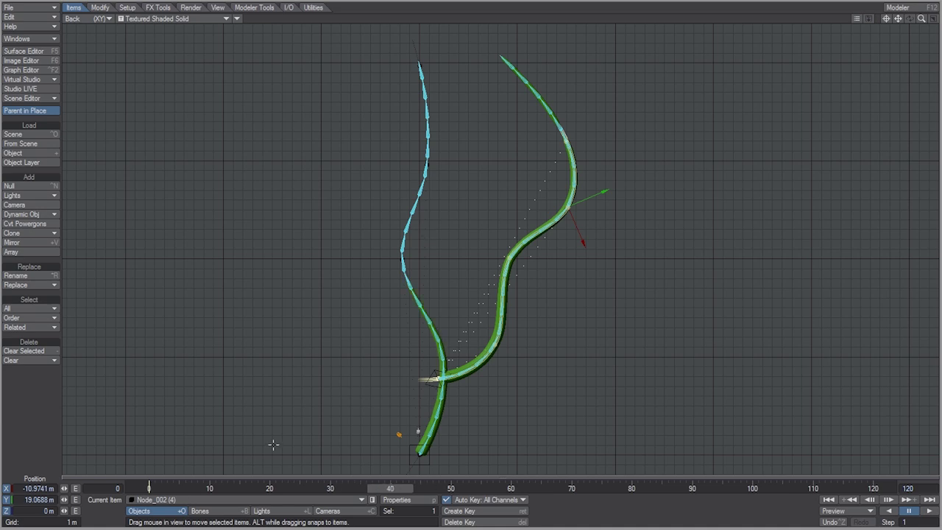
Select Vine (2) and open the Morph Mixer from its deformation properties.
{"action": "left_click", "coordinate": [160, 502]}
{"action": "left_click", "coordinate": [159, 466]}
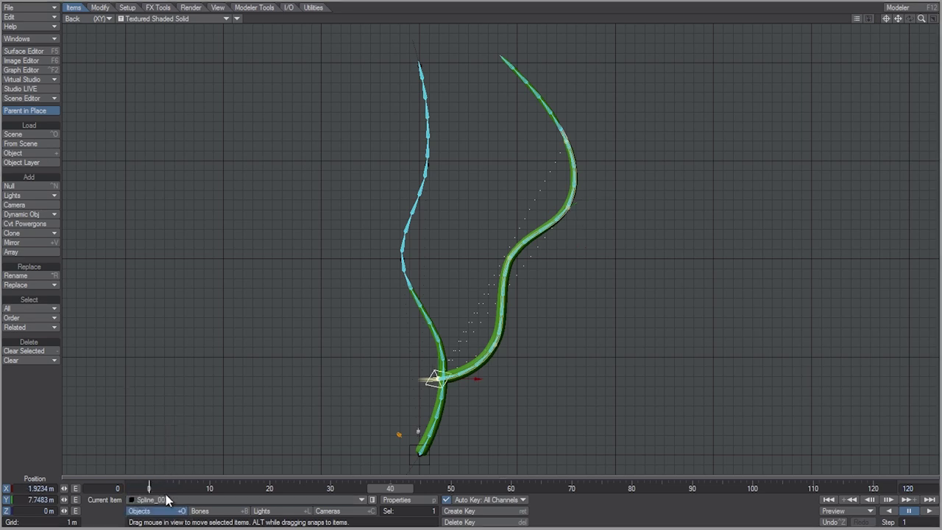
{"action": "left_click", "coordinate": [168, 498]}
{"action": "left_click", "coordinate": [169, 491]}
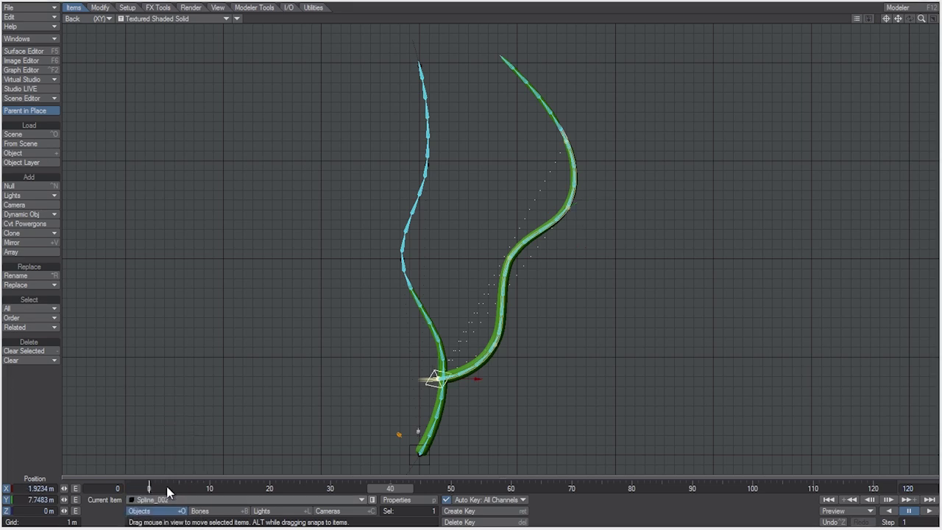
{"action": "key", "text": "p"}
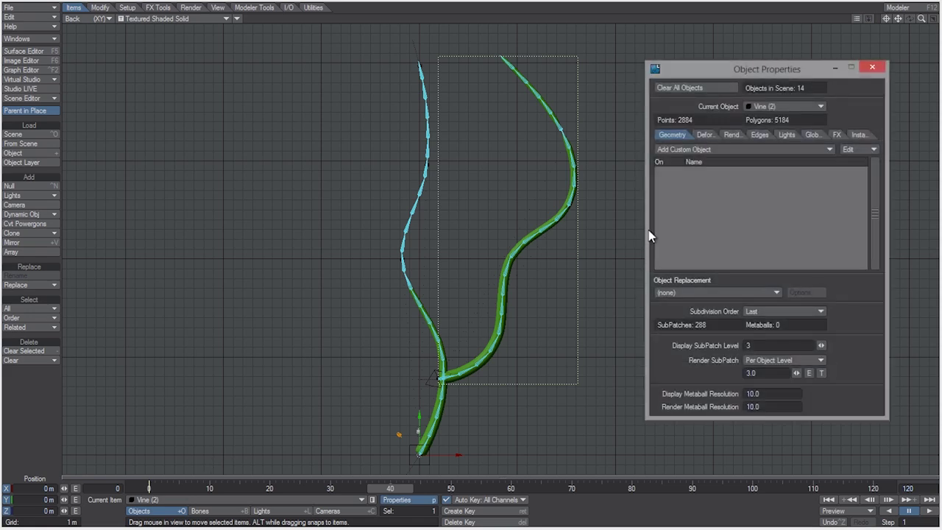
{"action": "left_click", "coordinate": [711, 137]}
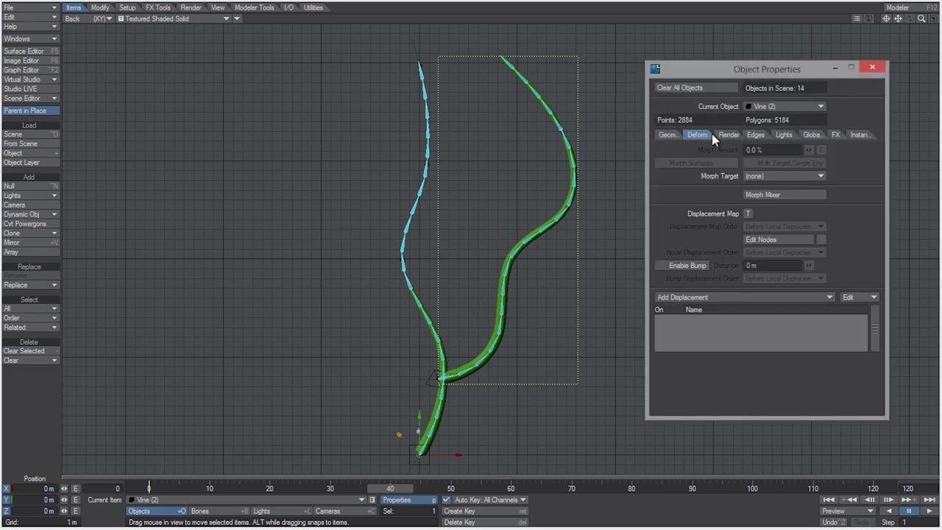
{"action": "left_click", "coordinate": [777, 195]}
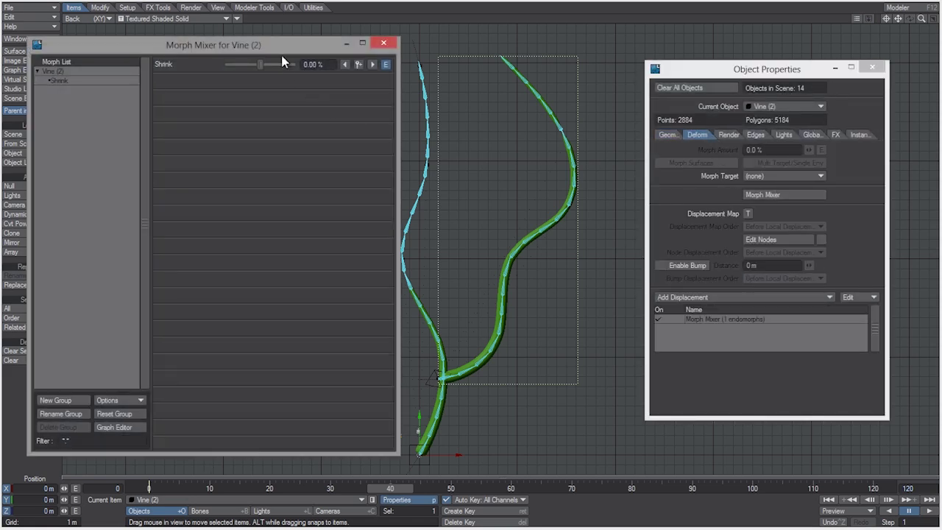
Key Vine (2)'s Shrink morph at 100% on frames 40 and 0, and at 0% on frame 120.
{"action": "left_click_drag", "start_coordinate": [284, 49], "coordinate": [282, 46]}
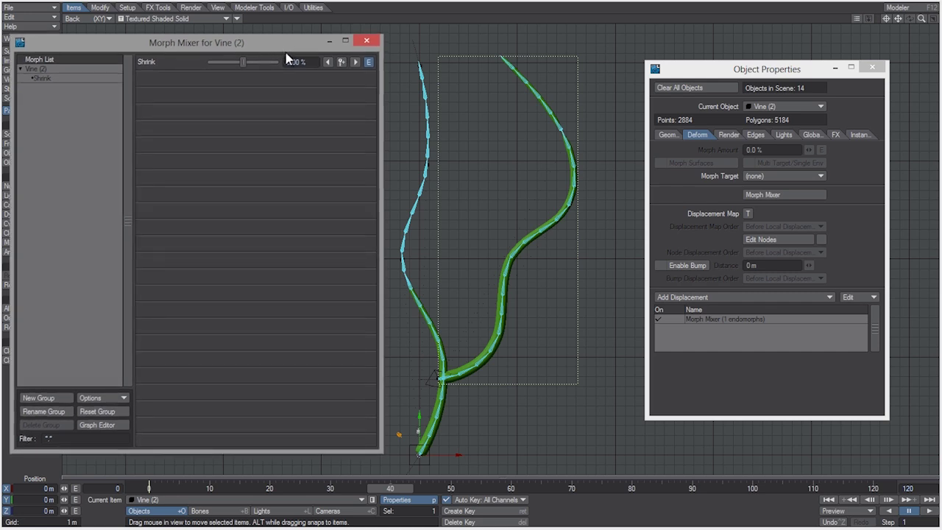
{"action": "type", "text": "100"}
{"action": "key", "text": "Return"}
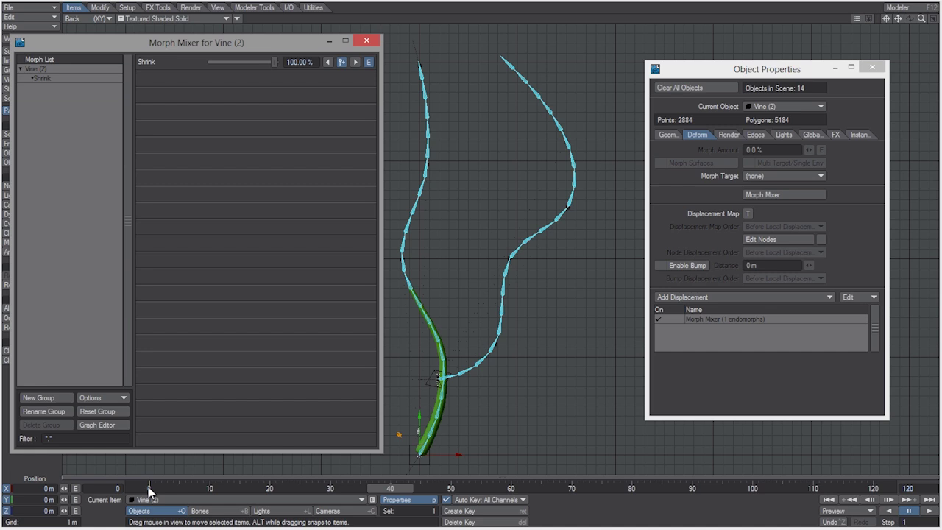
{"action": "left_click", "coordinate": [149, 491]}
{"action": "left_click", "coordinate": [301, 61]}
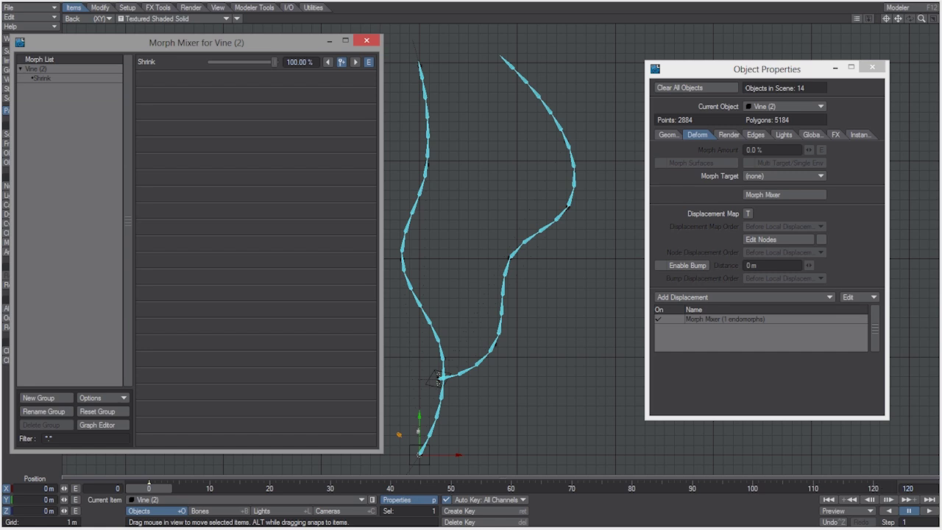
{"action": "left_click", "coordinate": [880, 489]}
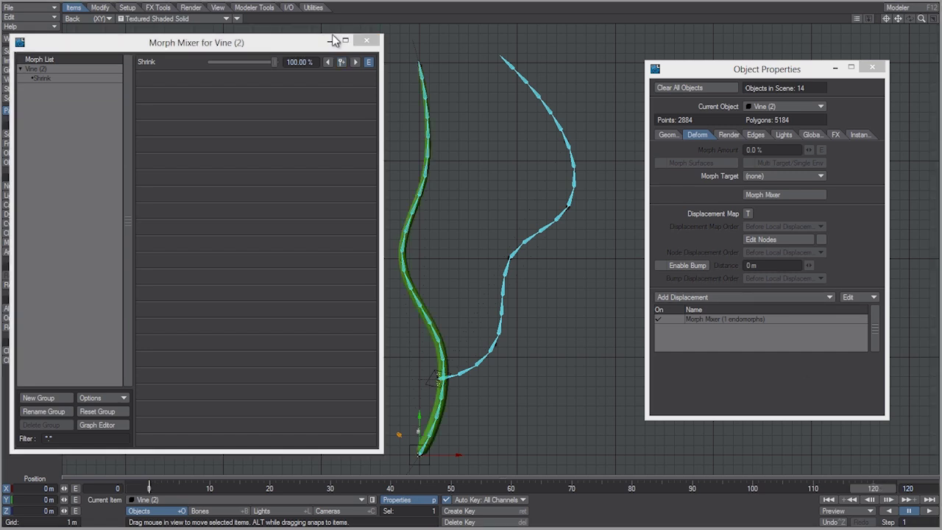
{"action": "left_click", "coordinate": [309, 65]}
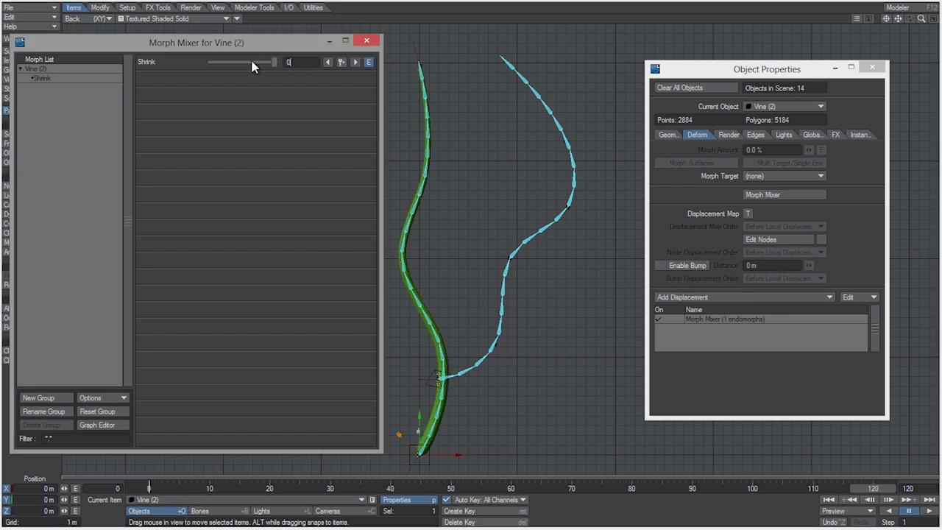
{"action": "type", "text": "0"}
{"action": "key", "text": "Return"}
Set the tension of the two 100% keys on Vine (2)'s Shrink curve to 1.0 in the Graph Editor.
{"action": "left_click_drag", "start_coordinate": [396, 488], "coordinate": [288, 488]}
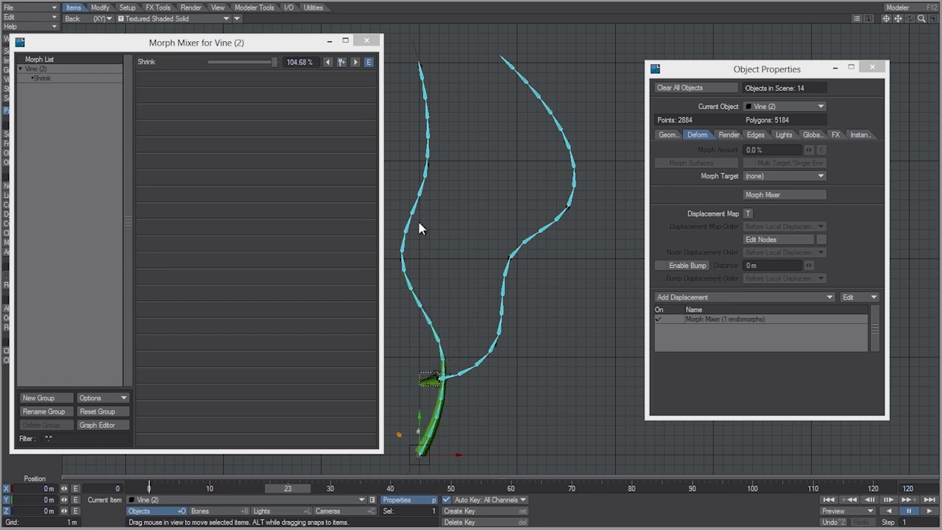
{"action": "left_click", "coordinate": [369, 62]}
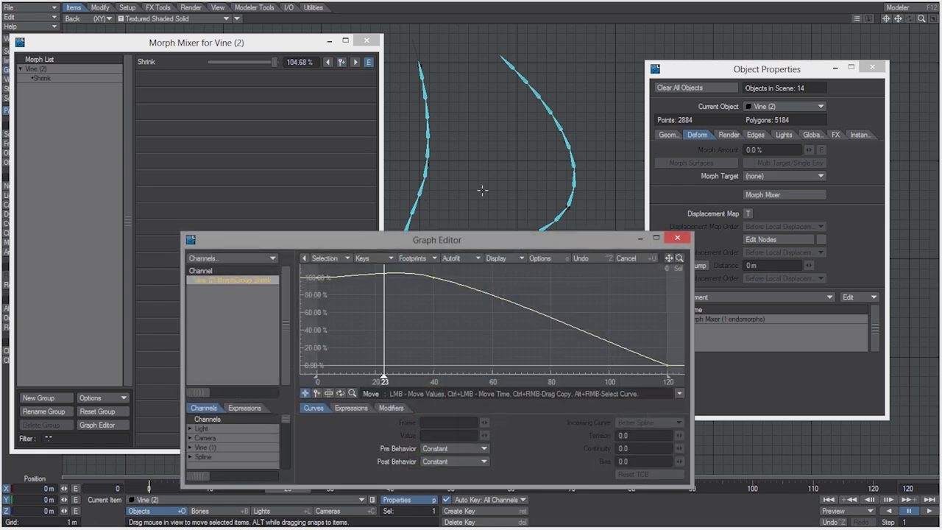
{"action": "left_click_drag", "start_coordinate": [494, 250], "coordinate": [593, 86]}
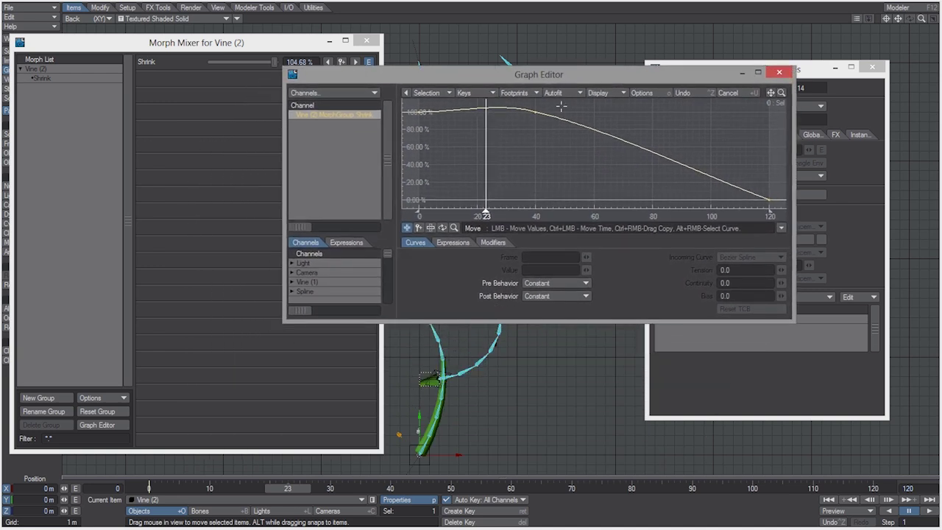
{"action": "right_click_drag", "start_coordinate": [561, 103], "coordinate": [406, 139]}
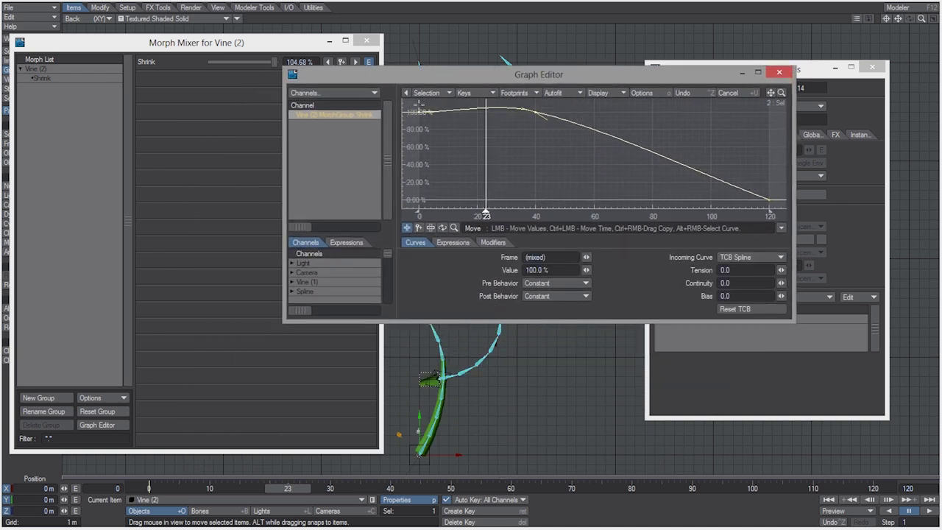
{"action": "type", "text": "1"}
{"action": "key", "text": "Return"}
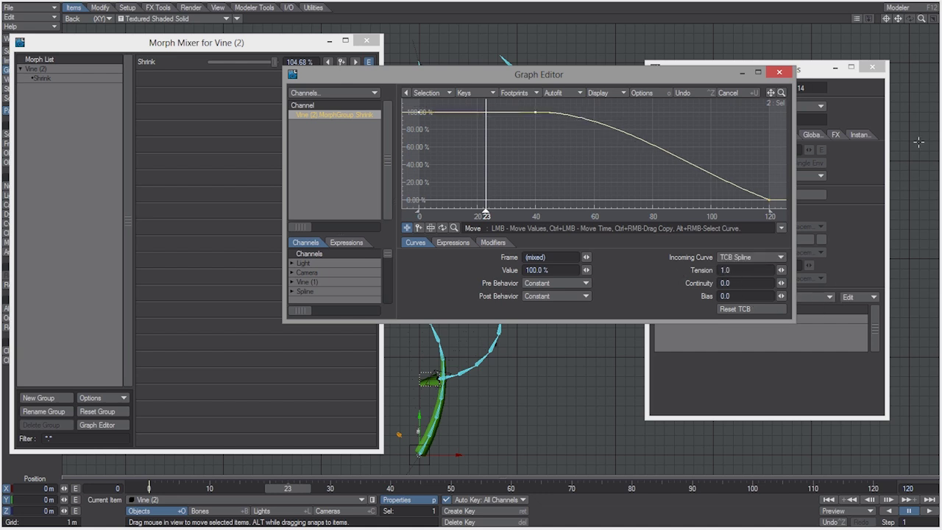
{"action": "left_click", "coordinate": [779, 72]}
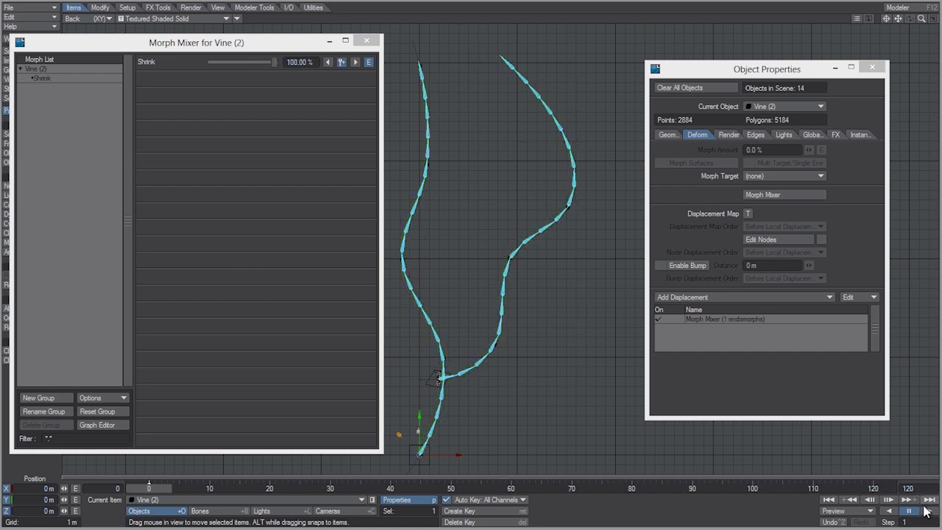
Close the property windows and key Node_002 (4) at frame 108 to about X -10.59 m, Y 19.36 m.
{"action": "left_click", "coordinate": [872, 67]}
{"action": "left_click", "coordinate": [367, 39]}
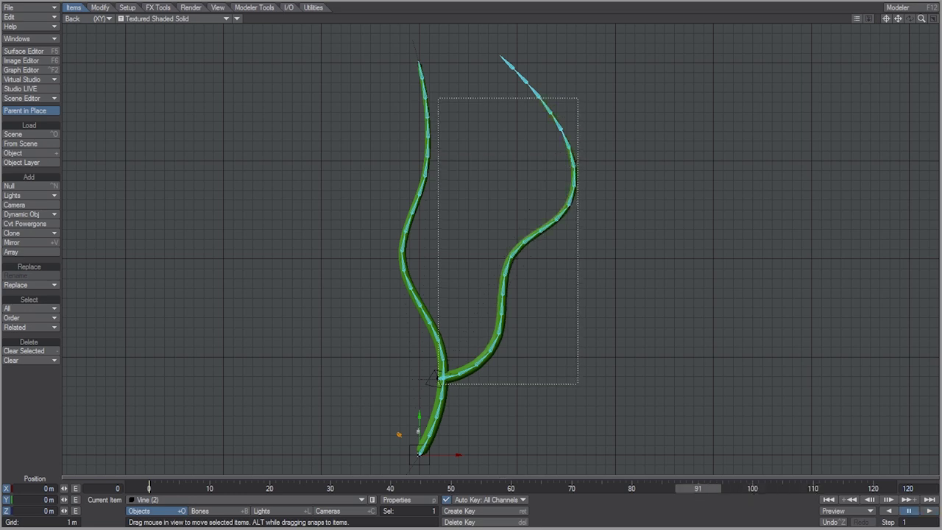
{"action": "left_click", "coordinate": [242, 500]}
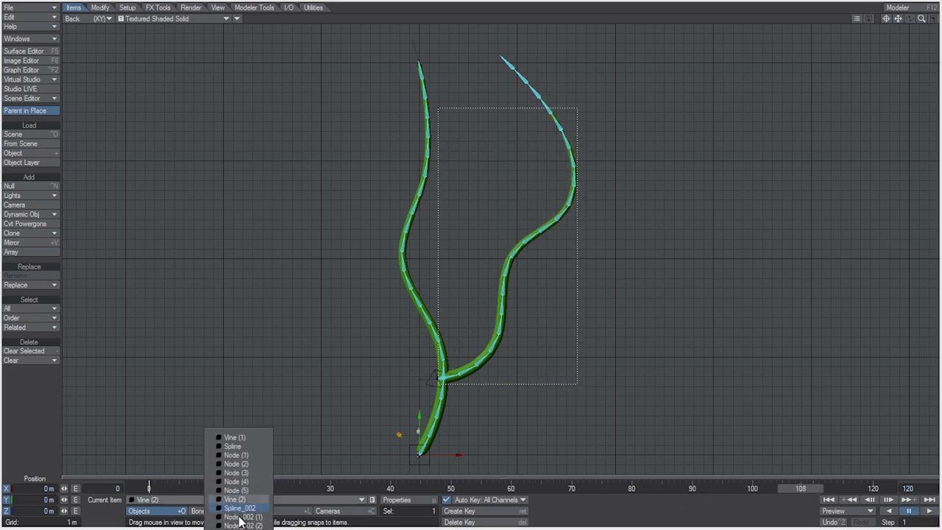
{"action": "left_click", "coordinate": [240, 526]}
{"action": "key", "text": "Down"}
{"action": "left_click_drag", "start_coordinate": [588, 188], "coordinate": [589, 186]}
{"action": "mouse_move", "coordinate": [413, 217]}
{"action": "left_mouse_down"}
{"action": "mouse_move", "coordinate": [427, 231]}
{"action": "mouse_move", "coordinate": [403, 206]}
{"action": "mouse_move", "coordinate": [419, 221]}
{"action": "left_mouse_up"}
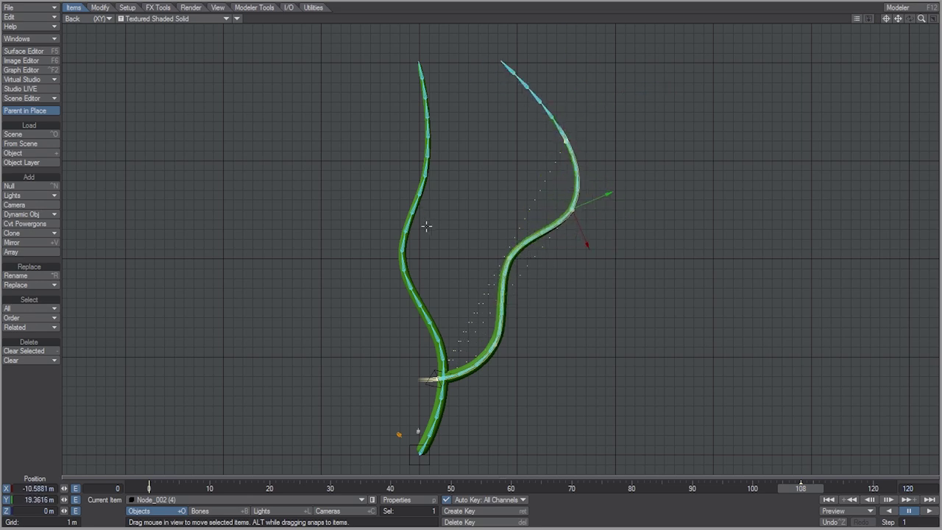
Shift the first vine's Node (3) slightly at frame 108 and play the animation.
{"action": "left_click", "coordinate": [262, 500]}
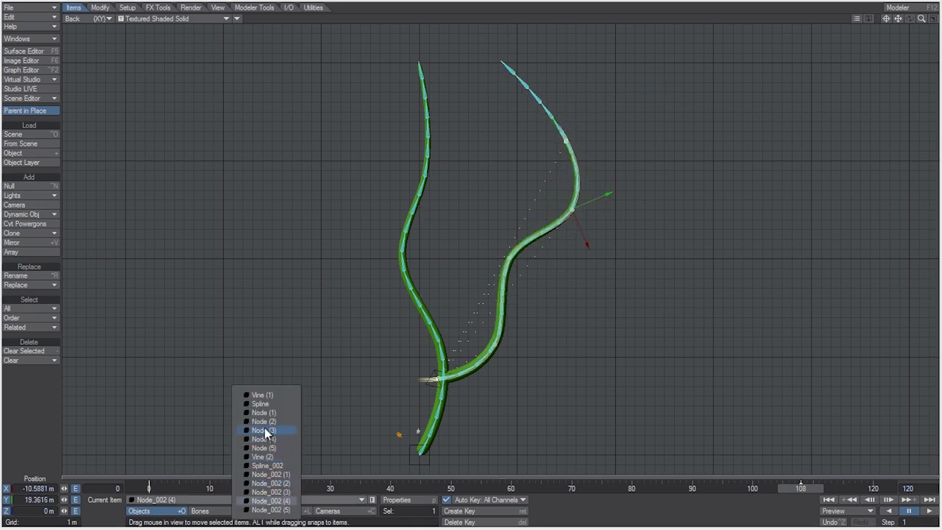
{"action": "left_click", "coordinate": [265, 441]}
{"action": "left_click_drag", "start_coordinate": [431, 275], "coordinate": [429, 260]}
{"action": "left_click", "coordinate": [929, 510]}
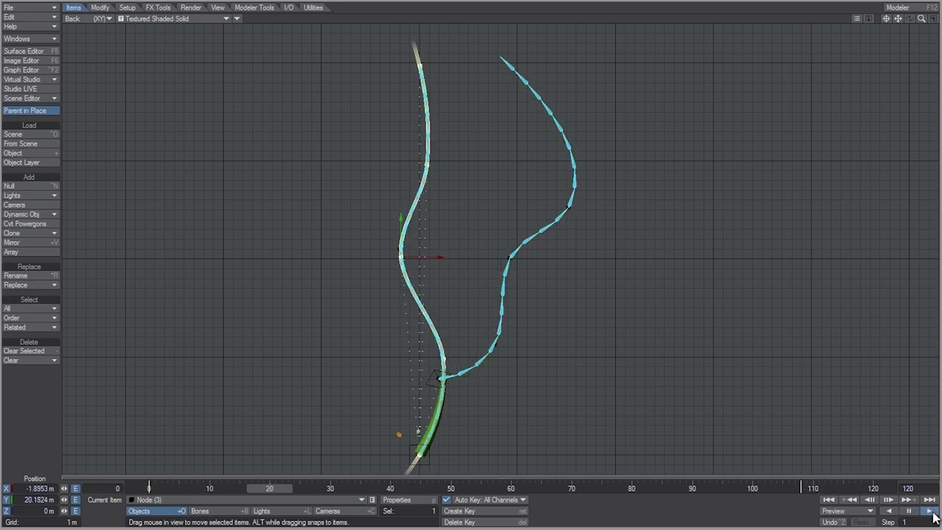